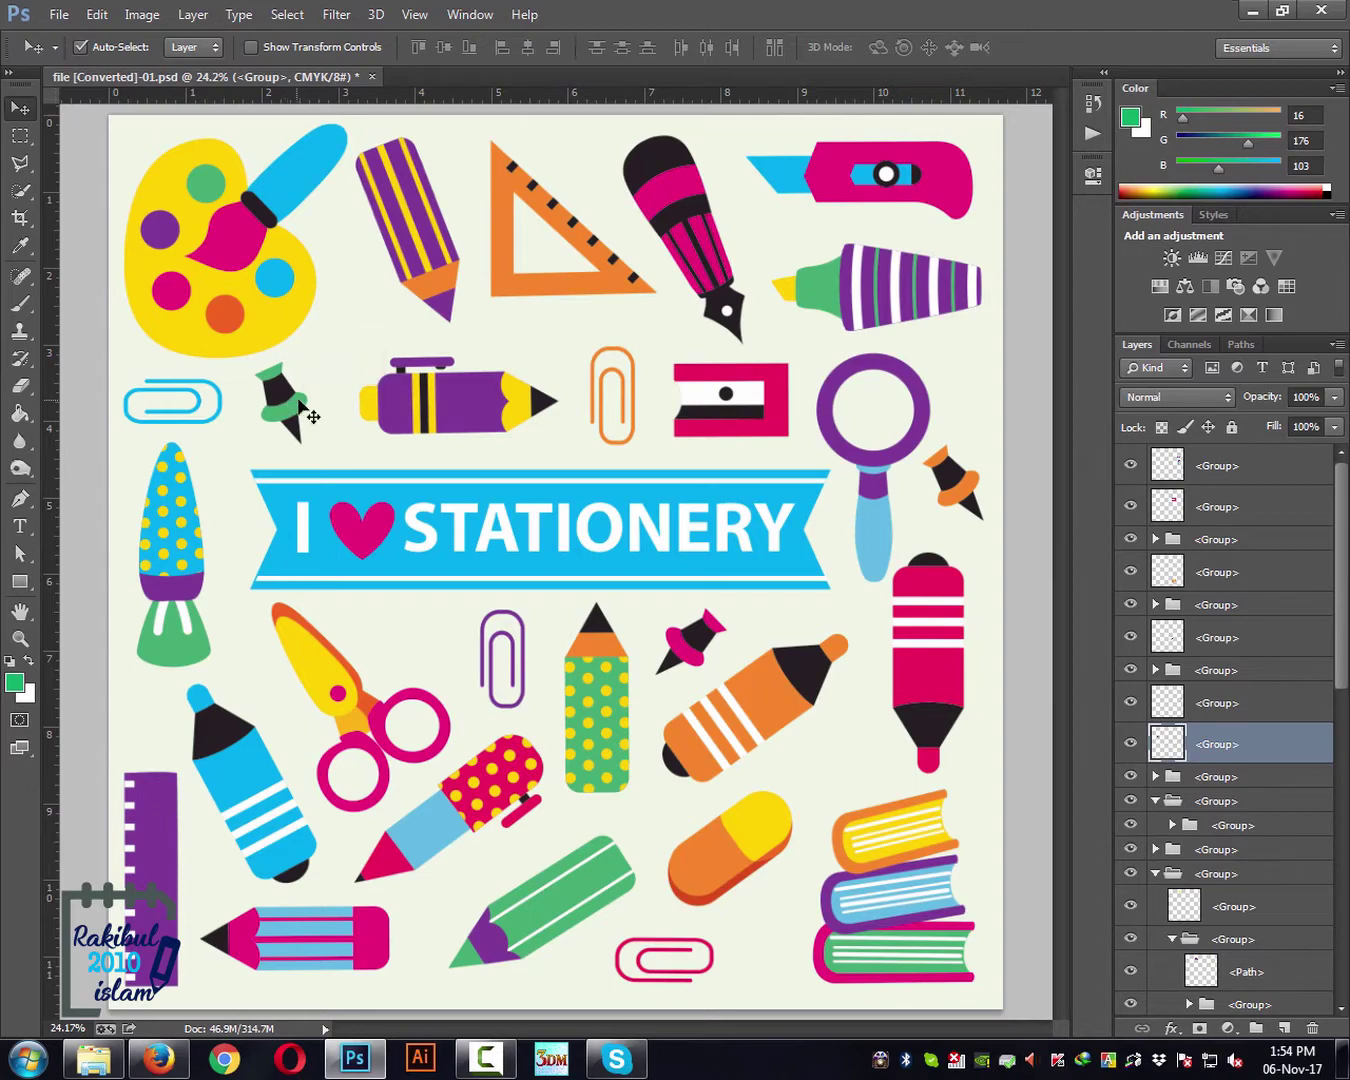
Step: Zoom in on the centre of the stationery artwork and zoom back out to 25%
click(20, 638)
click(390, 597)
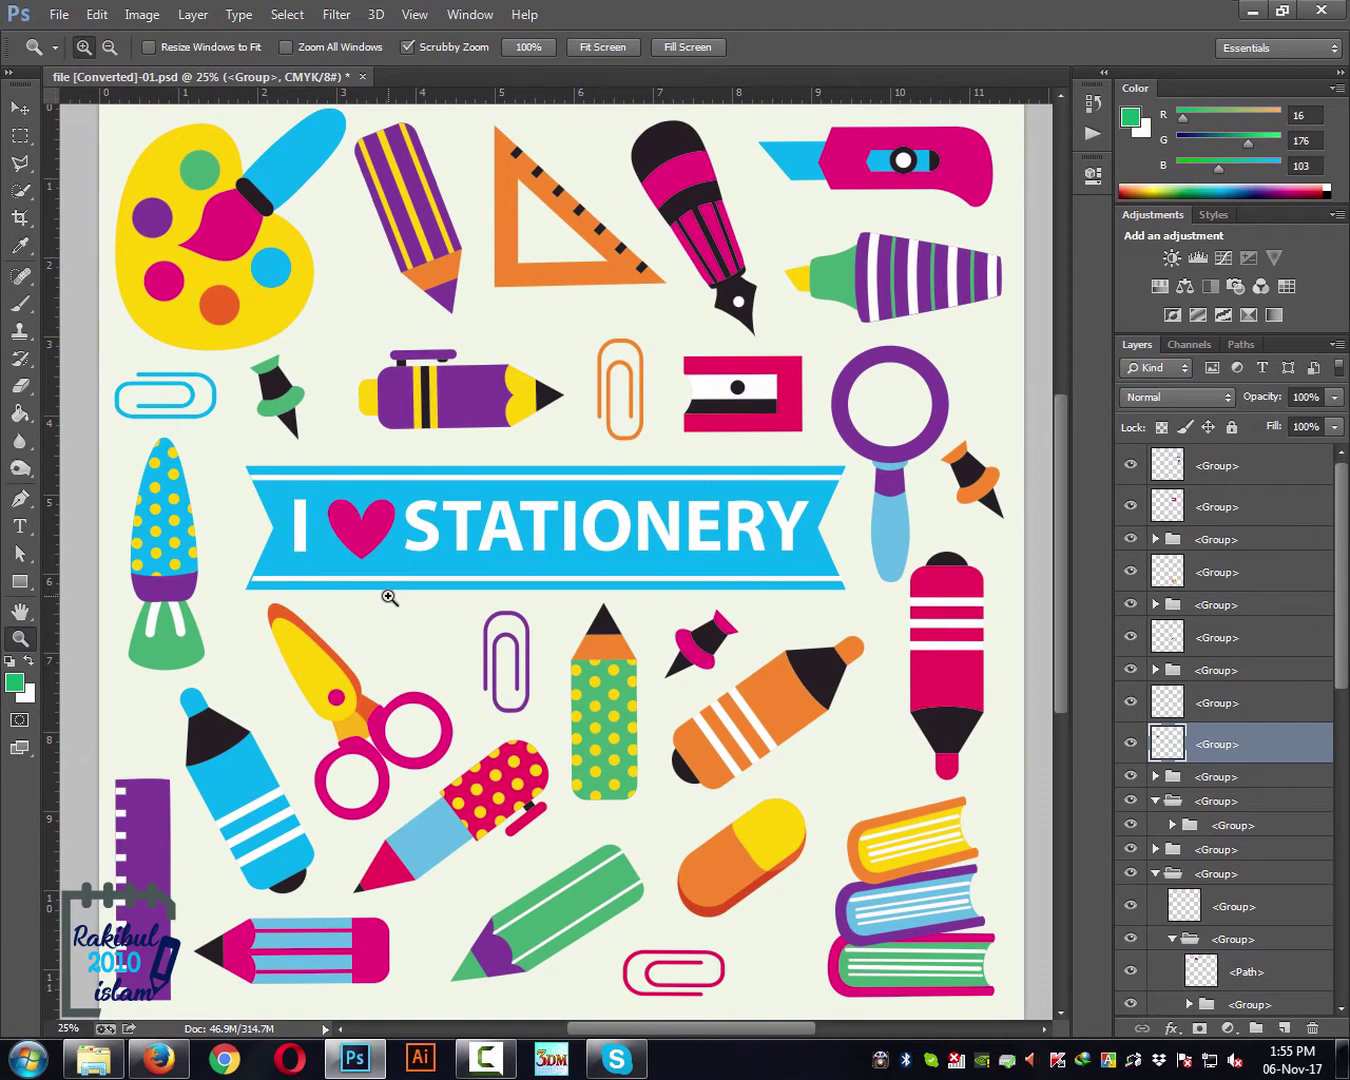
click(390, 597)
click(390, 597)
alt+click(390, 597)
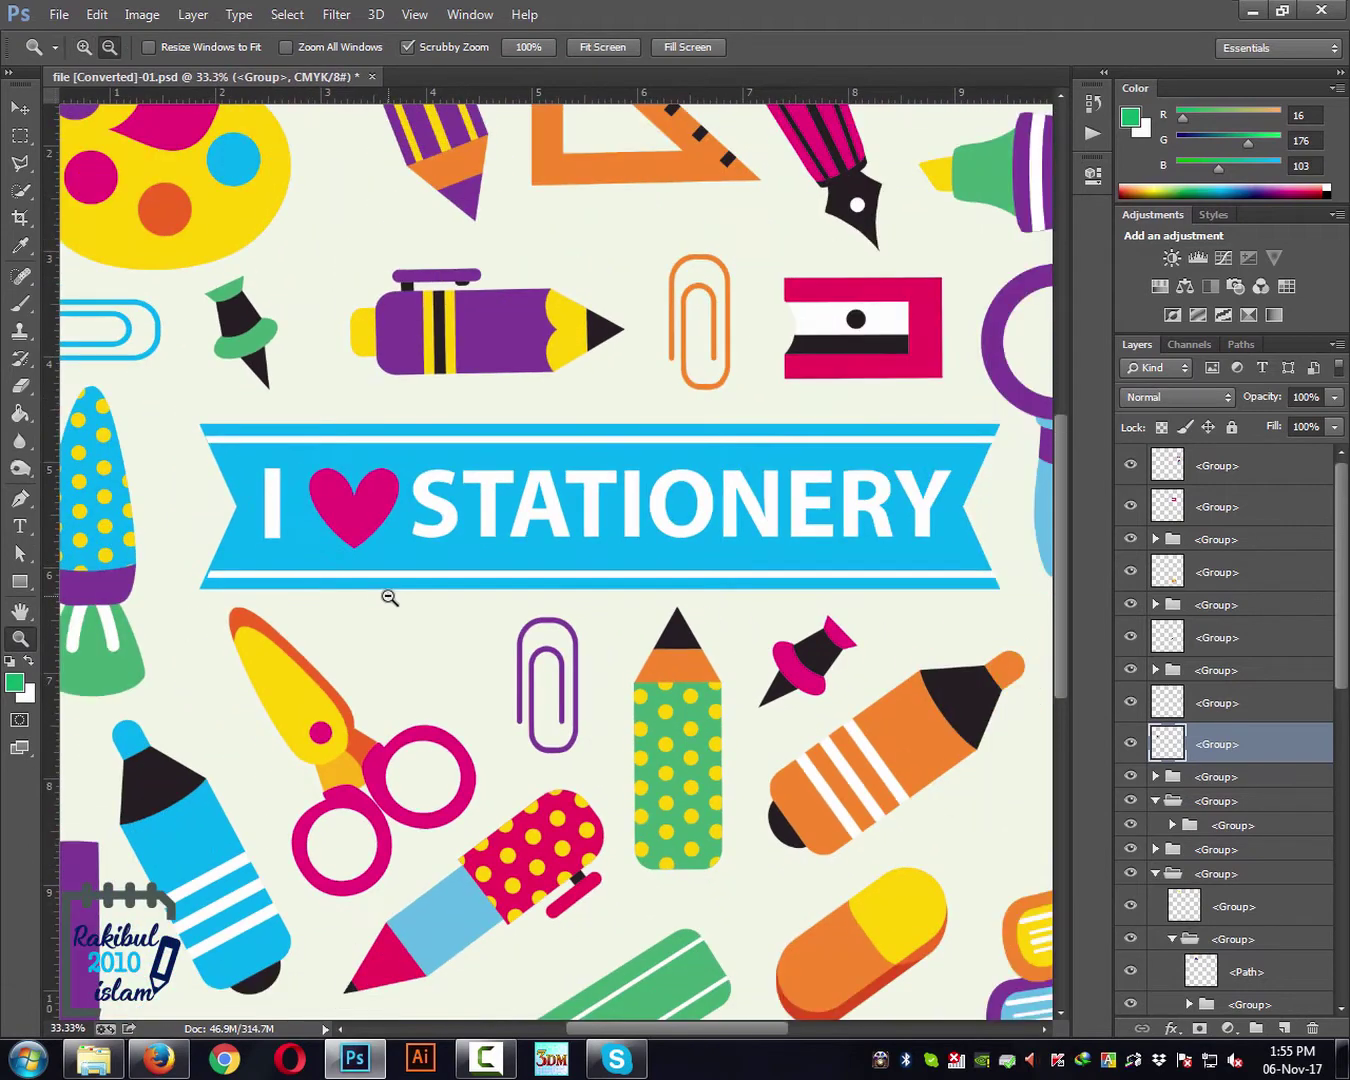
alt+click(391, 597)
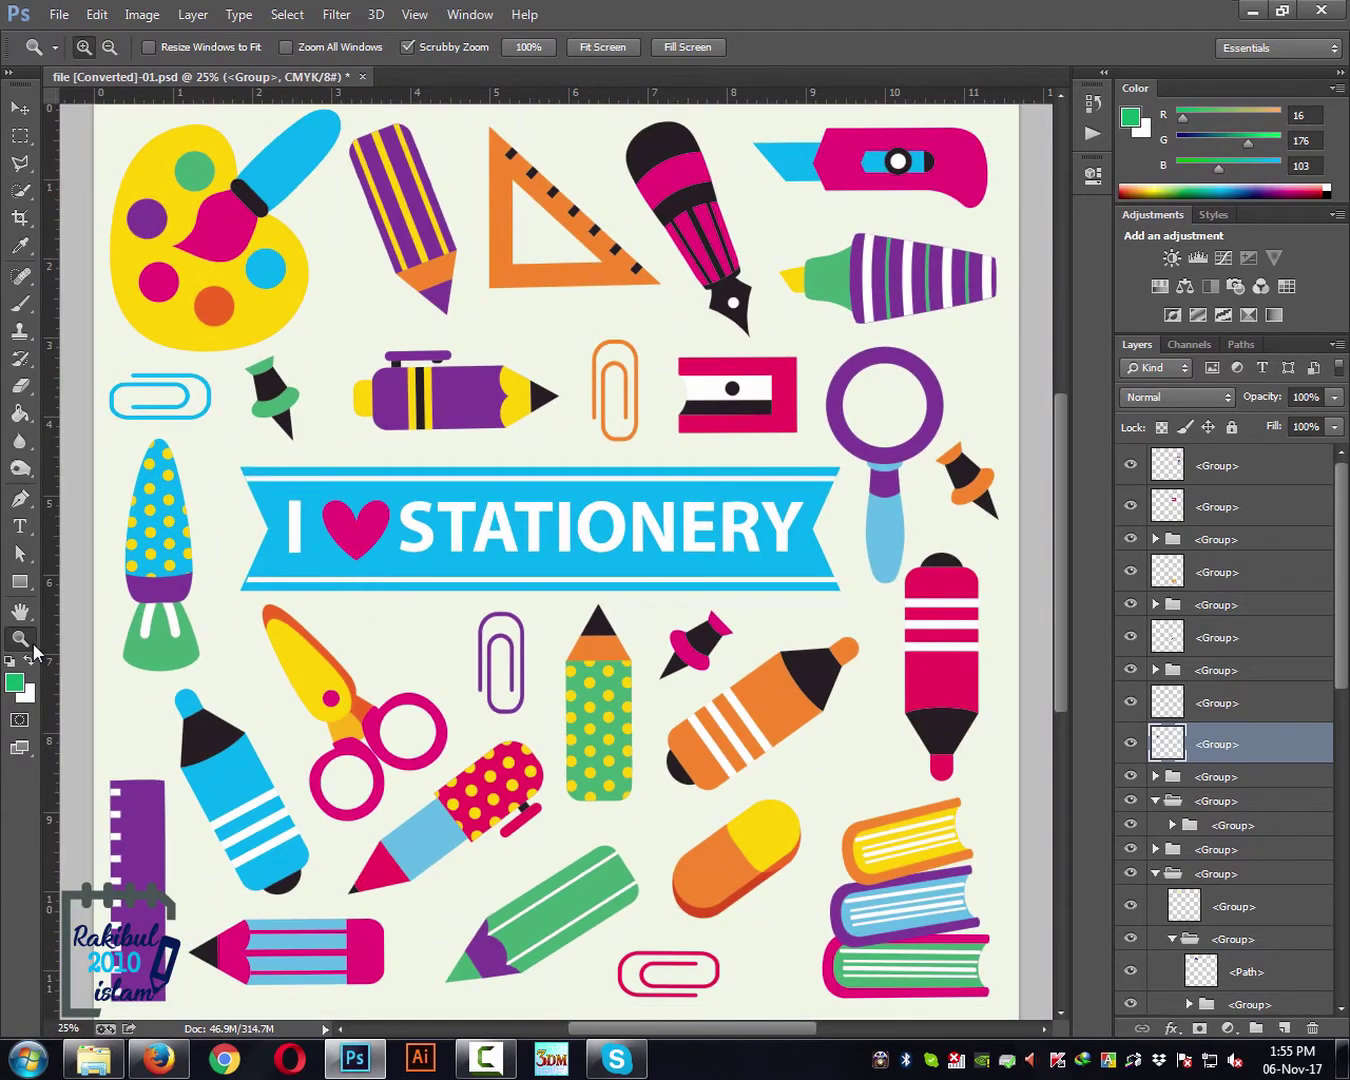
Step: Inspect the enlarged artwork with the Hand tool, fit it on screen, and try the Rotate View tool on it
click(20, 611)
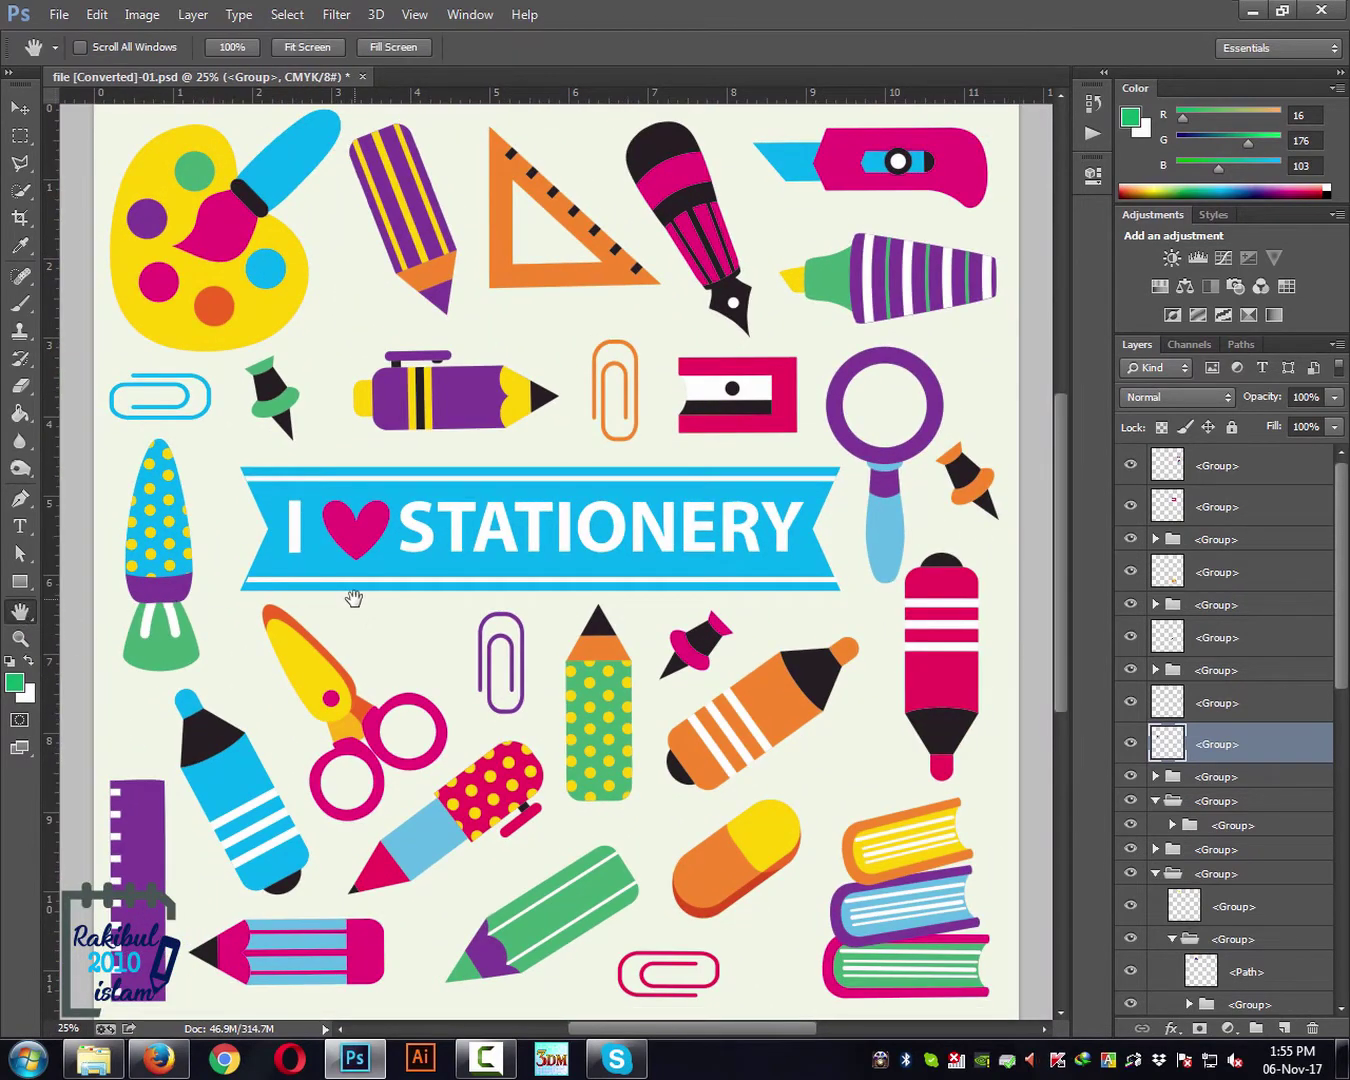
key(ctrl+plus)
scroll(437, 597, down, 3)
scroll(376, 548, left, 2)
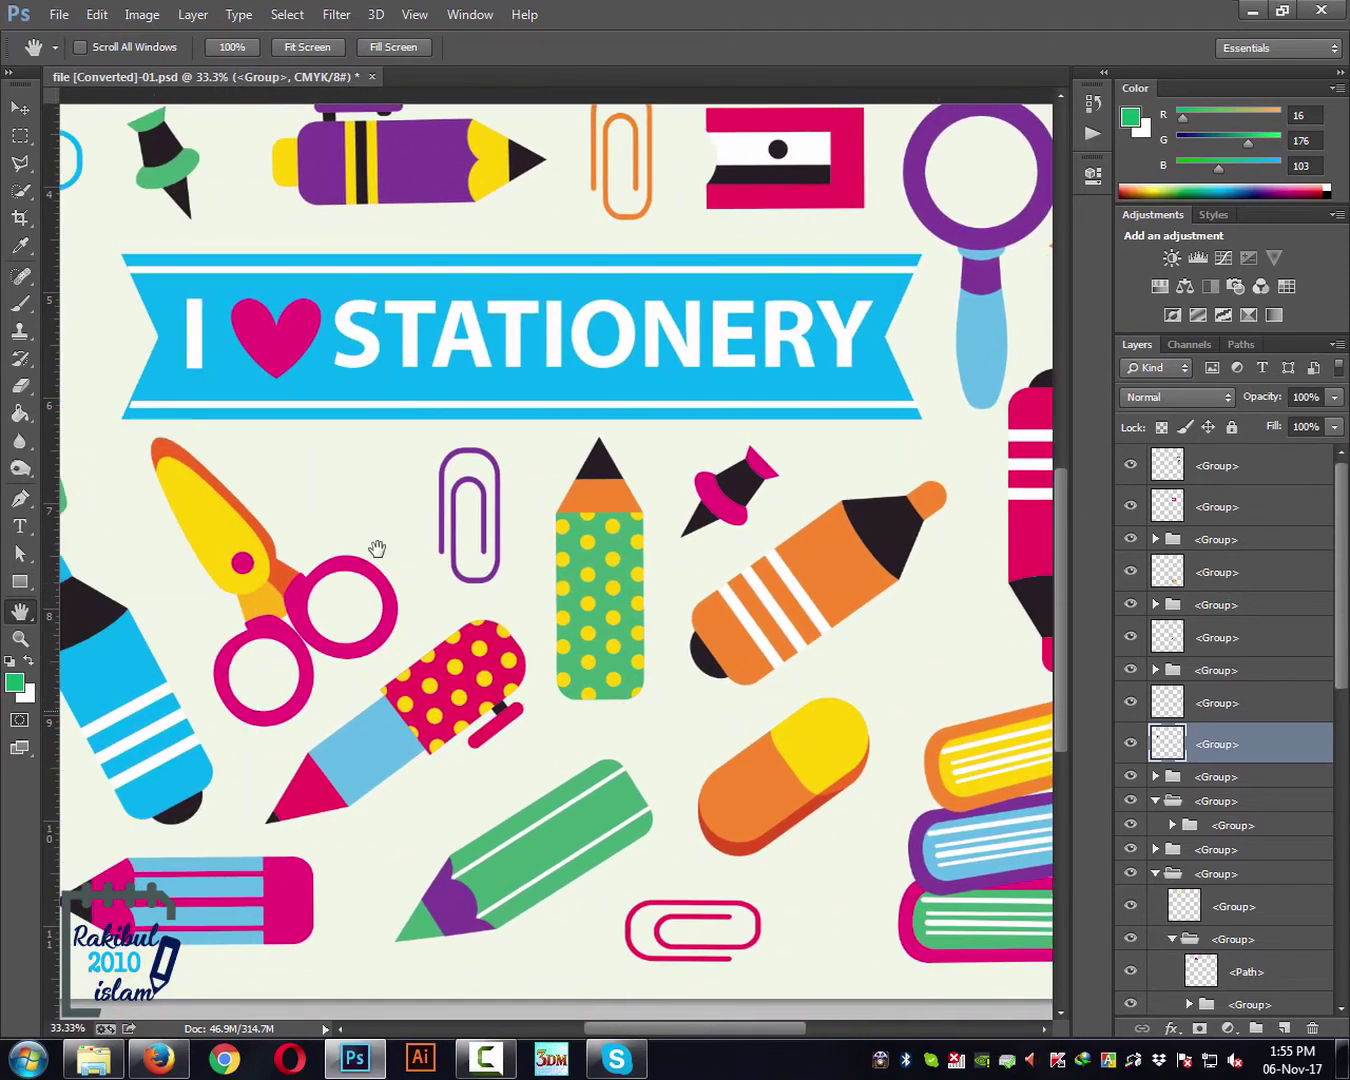
scroll(377, 549, left, 2)
scroll(400, 545, up, 8)
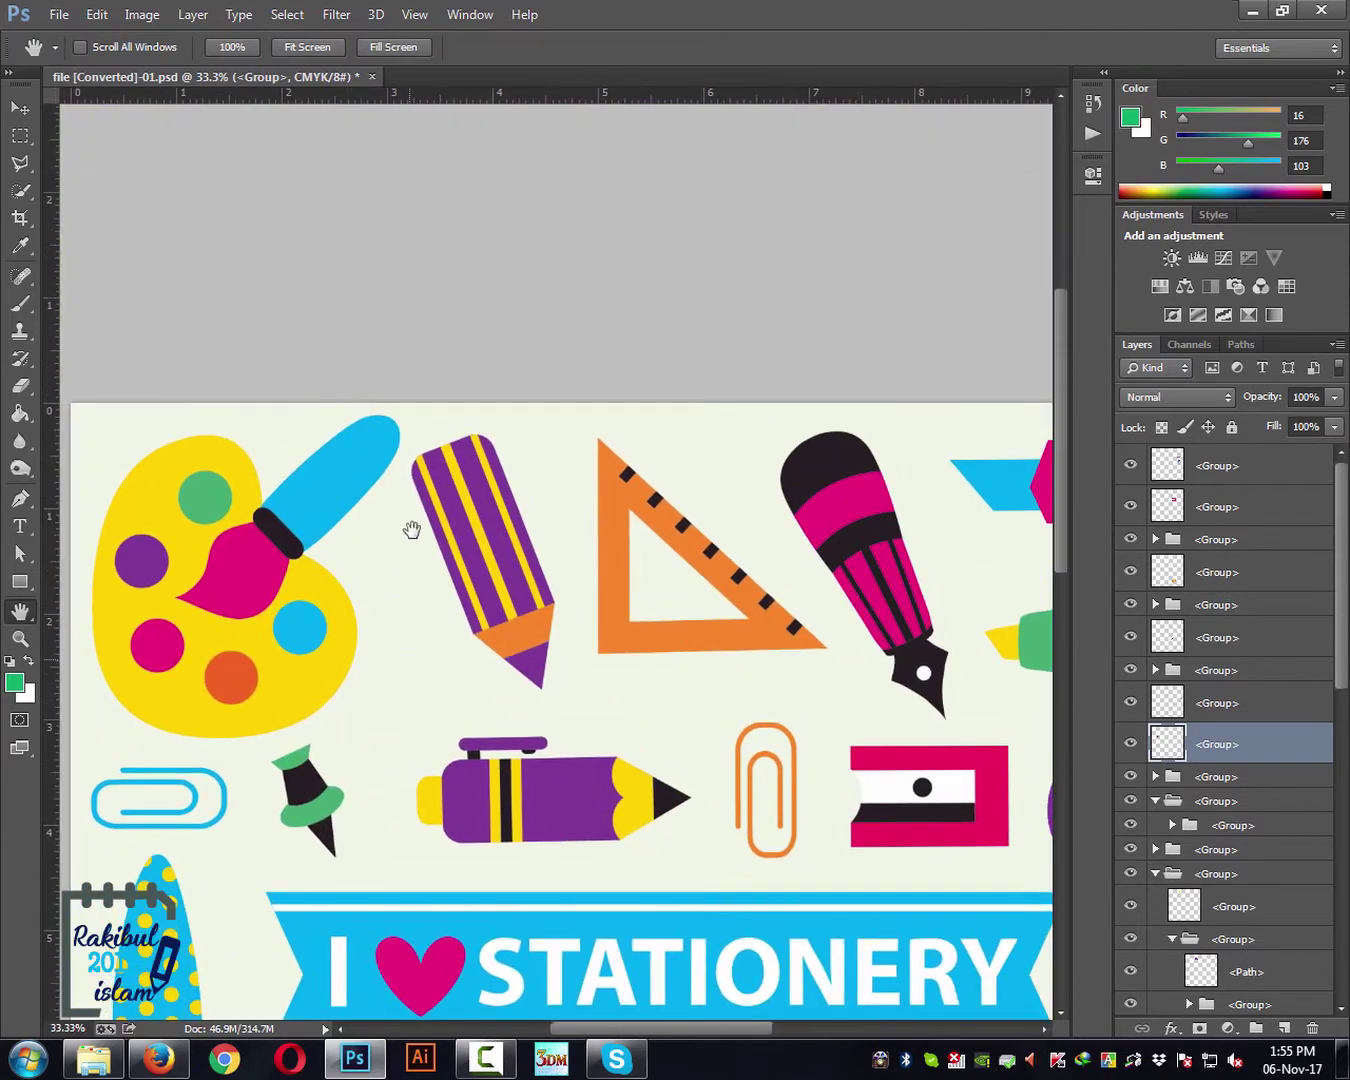
scroll(412, 531, down, 5)
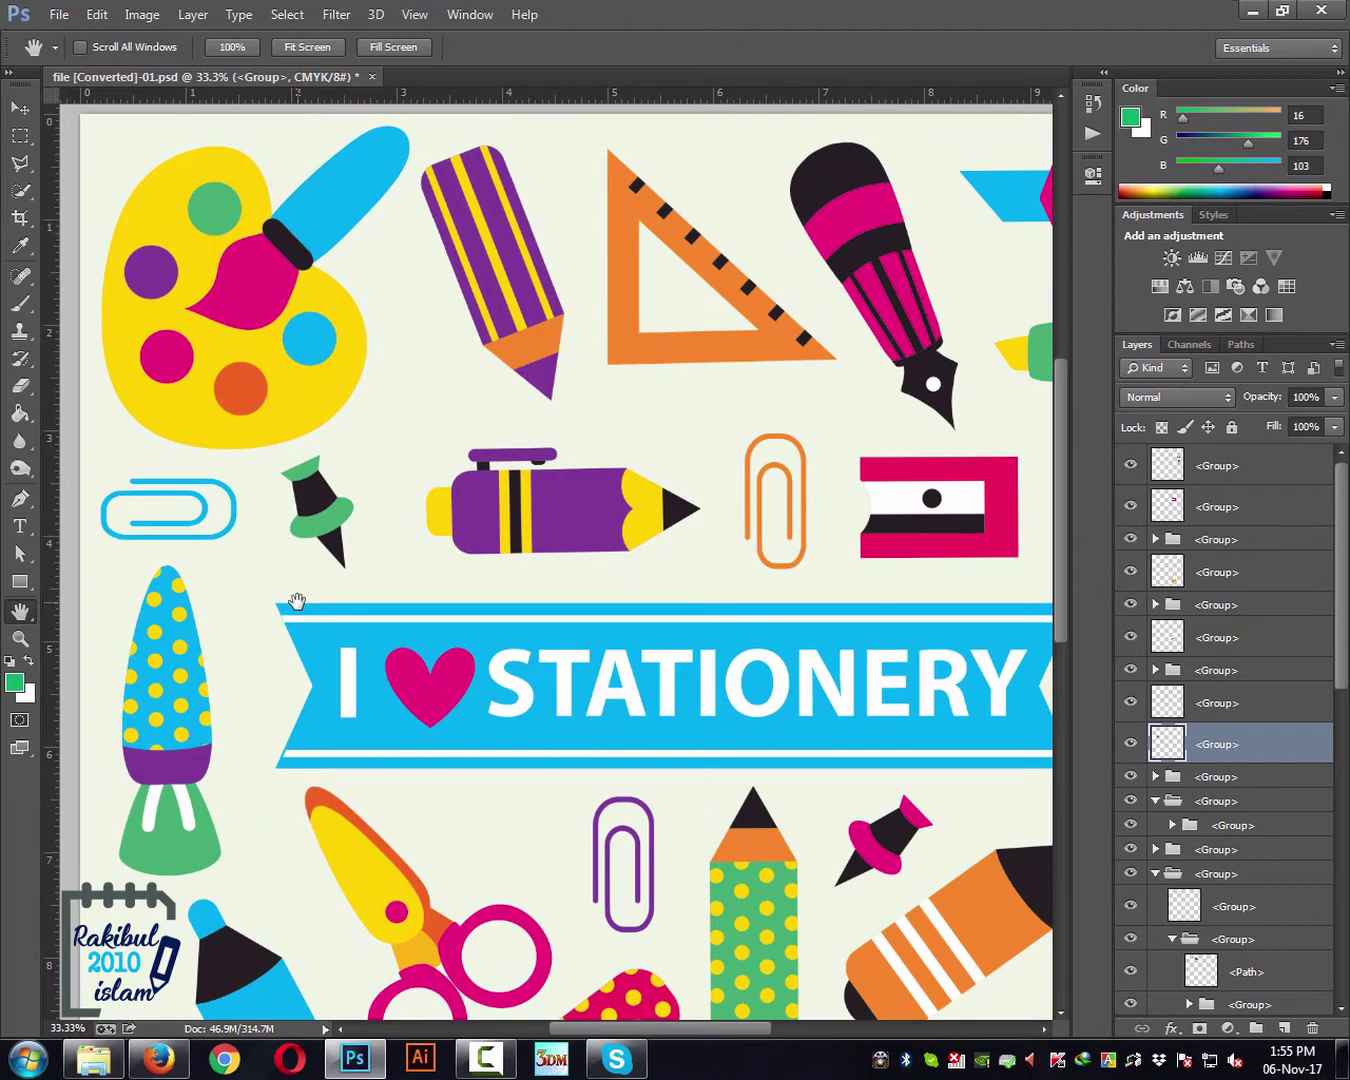
key(ctrl+0)
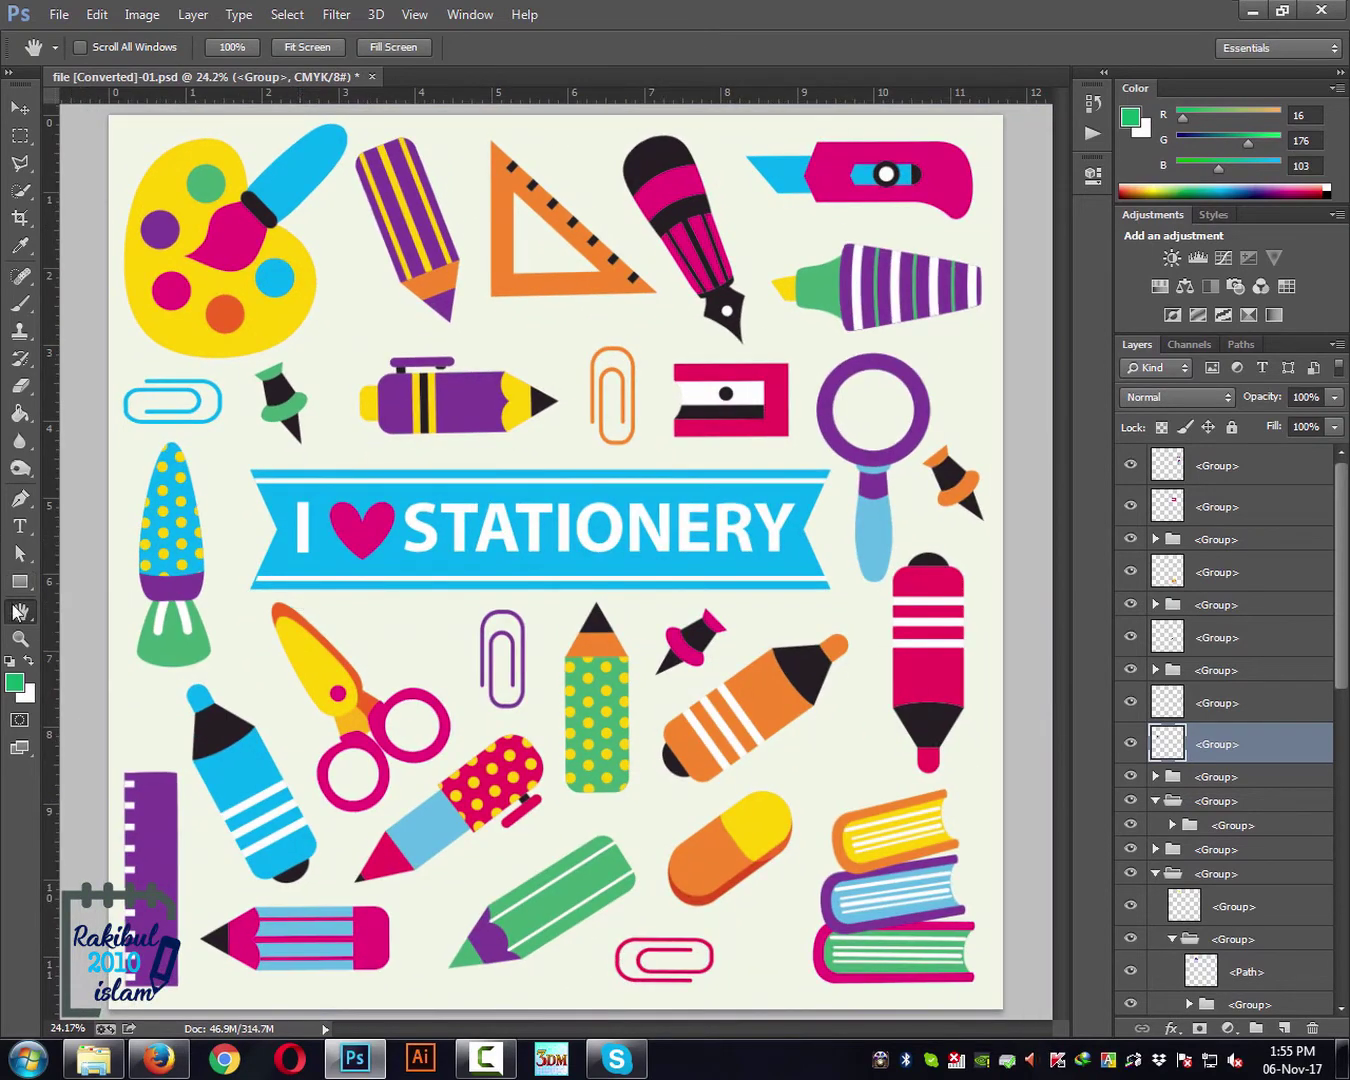
drag(17, 613, 100, 626)
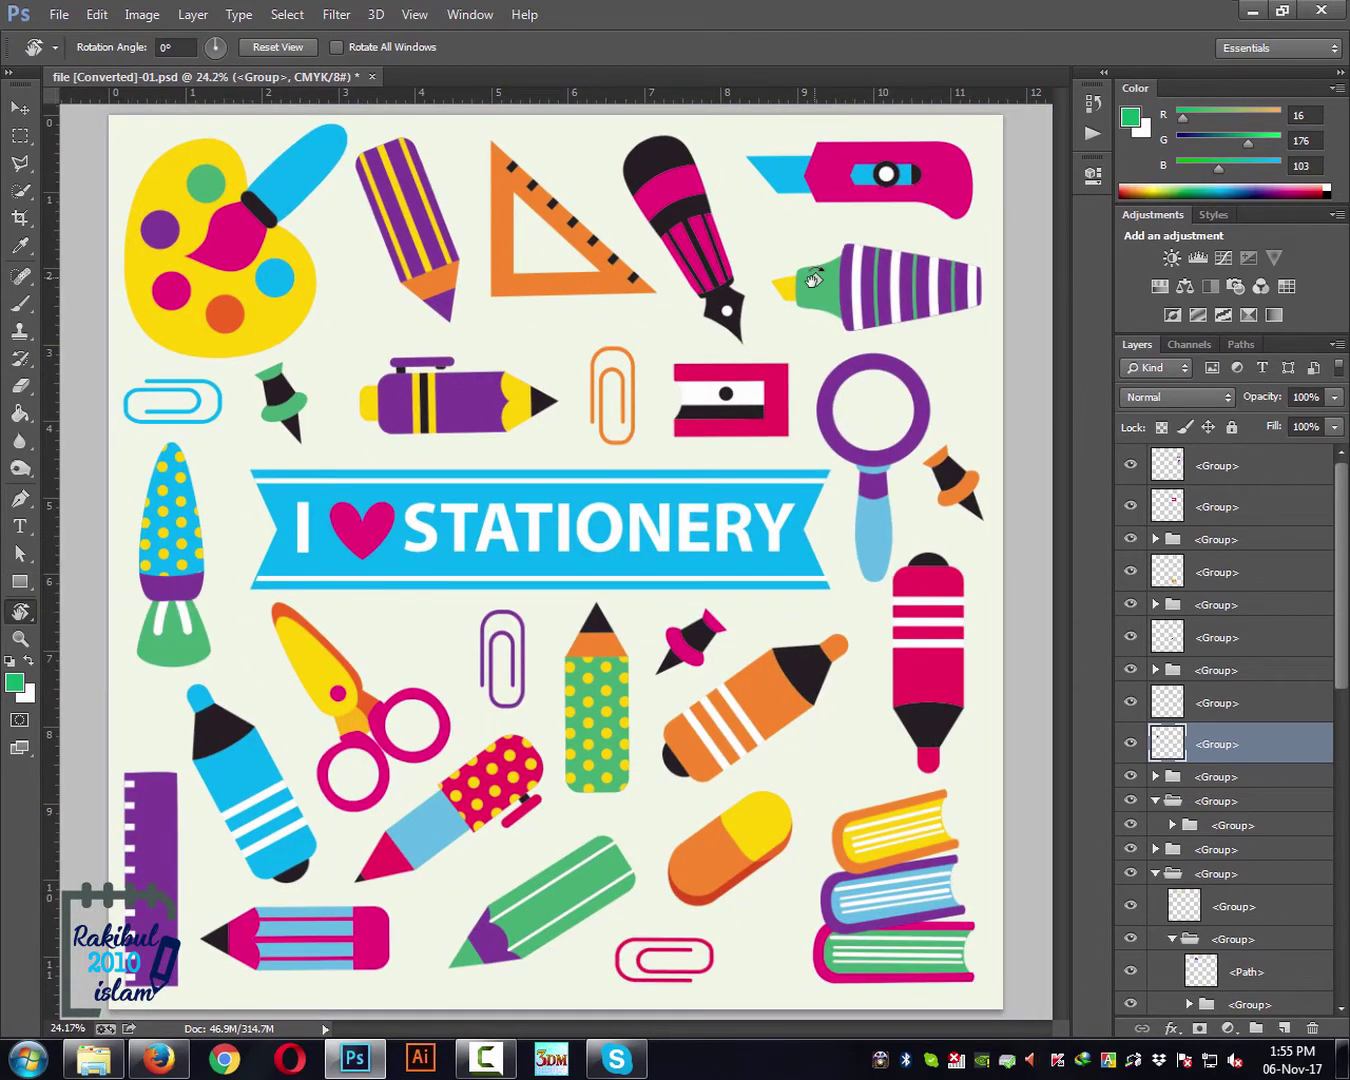
drag(783, 292, 755, 336)
Step: Using the Move tool, shift the blue paper clip slightly right and the palette's paintbrush slightly down and left
click(20, 107)
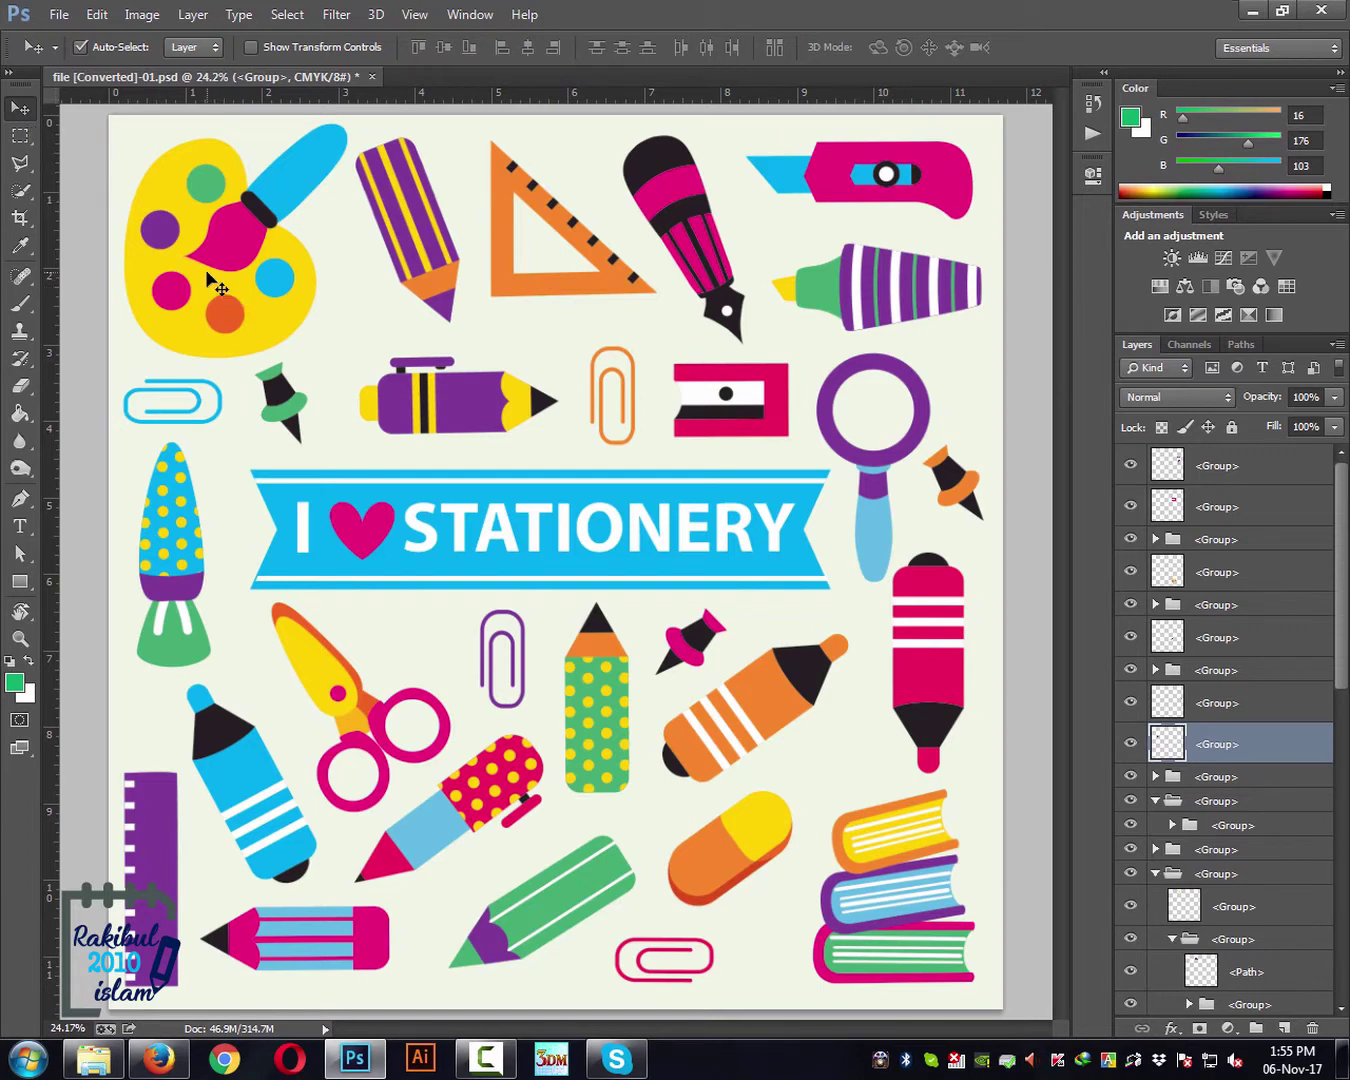
mouse_move(189, 418)
mouse_down()
mouse_move(319, 400)
mouse_move(192, 415)
mouse_up()
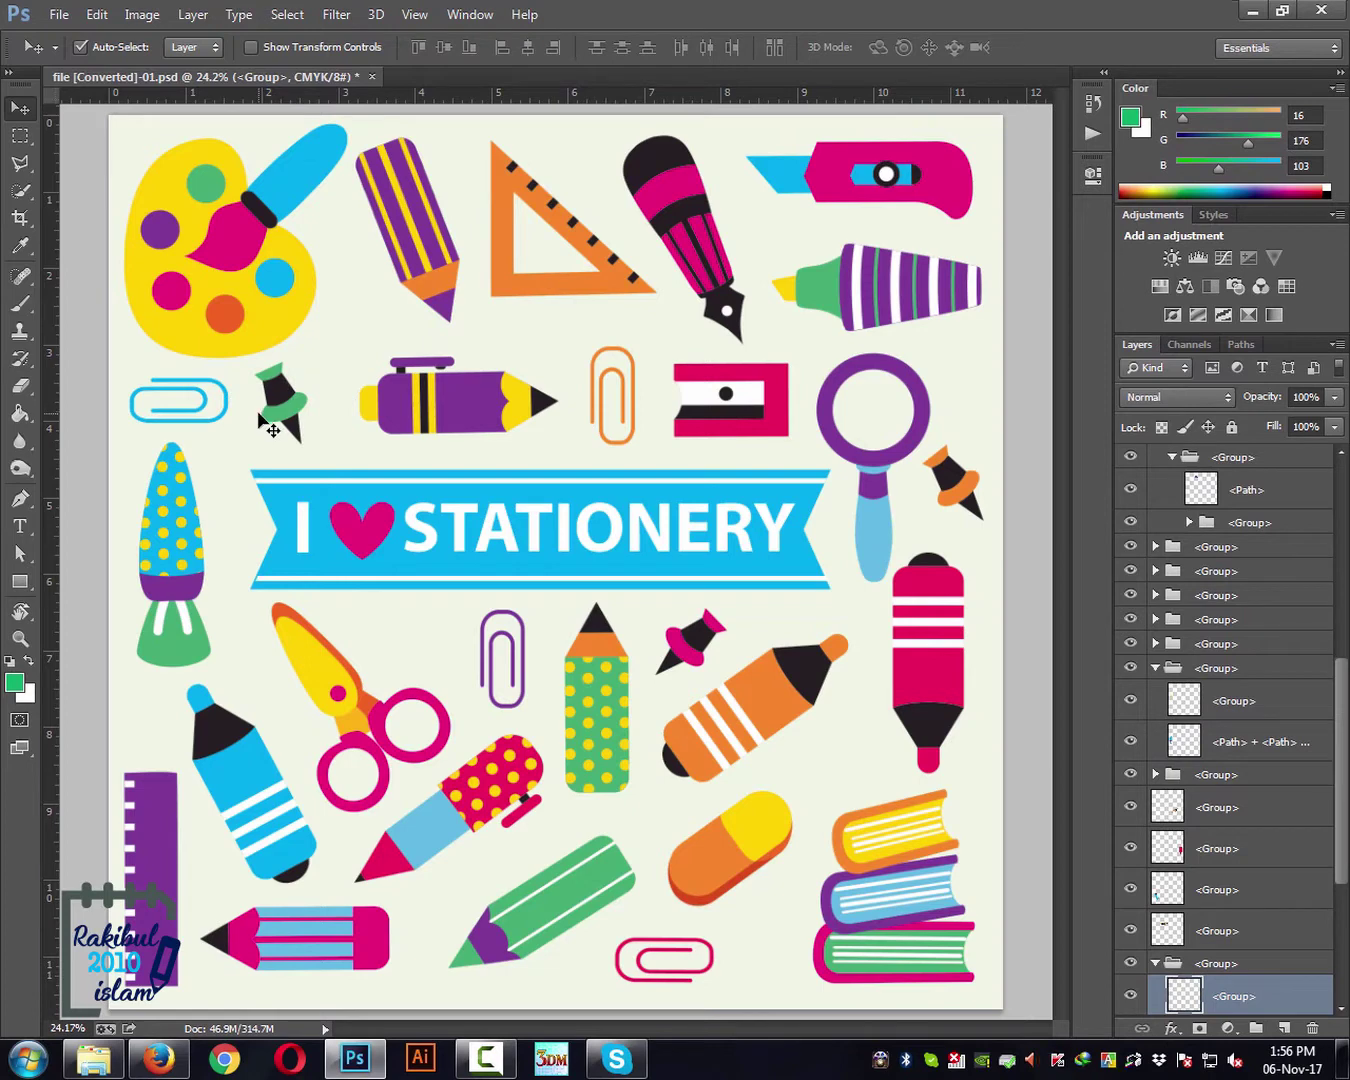
mouse_move(289, 187)
mouse_down()
mouse_move(355, 279)
mouse_move(376, 338)
mouse_move(250, 215)
mouse_move(255, 225)
mouse_move(282, 186)
mouse_up()
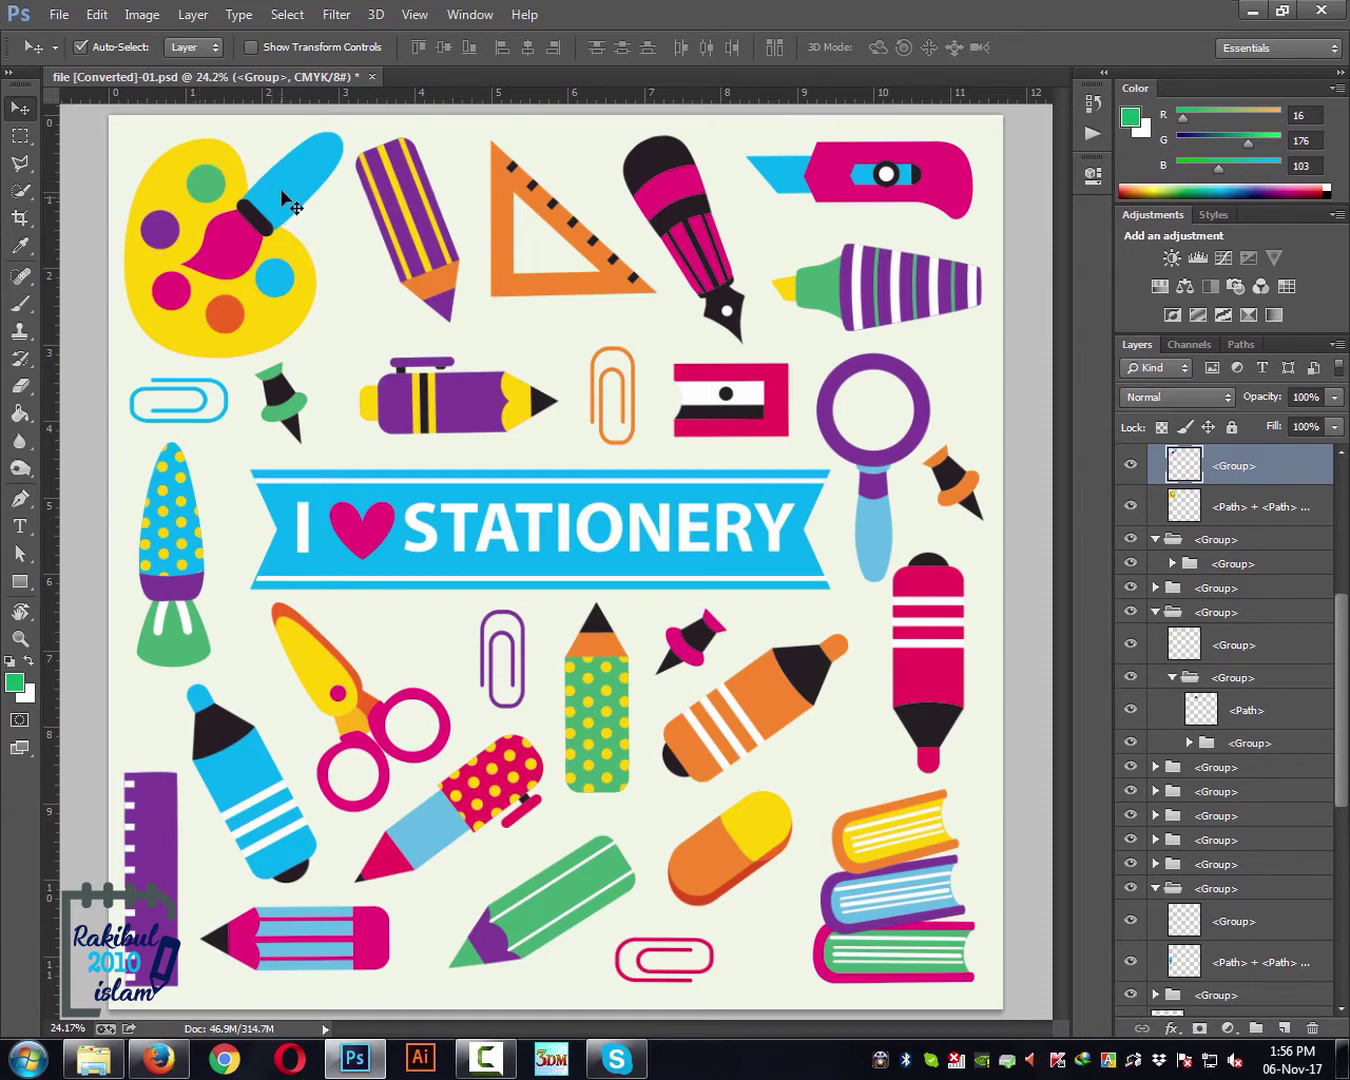
Step: Switch auto-select to Group, then move the whole paint palette slightly right and the striped purple pencil slightly down
click(193, 49)
mouse_move(248, 284)
mouse_down()
mouse_move(335, 424)
mouse_move(268, 350)
mouse_move(212, 252)
mouse_move(323, 401)
mouse_move(259, 339)
mouse_move(210, 233)
mouse_move(233, 246)
mouse_up()
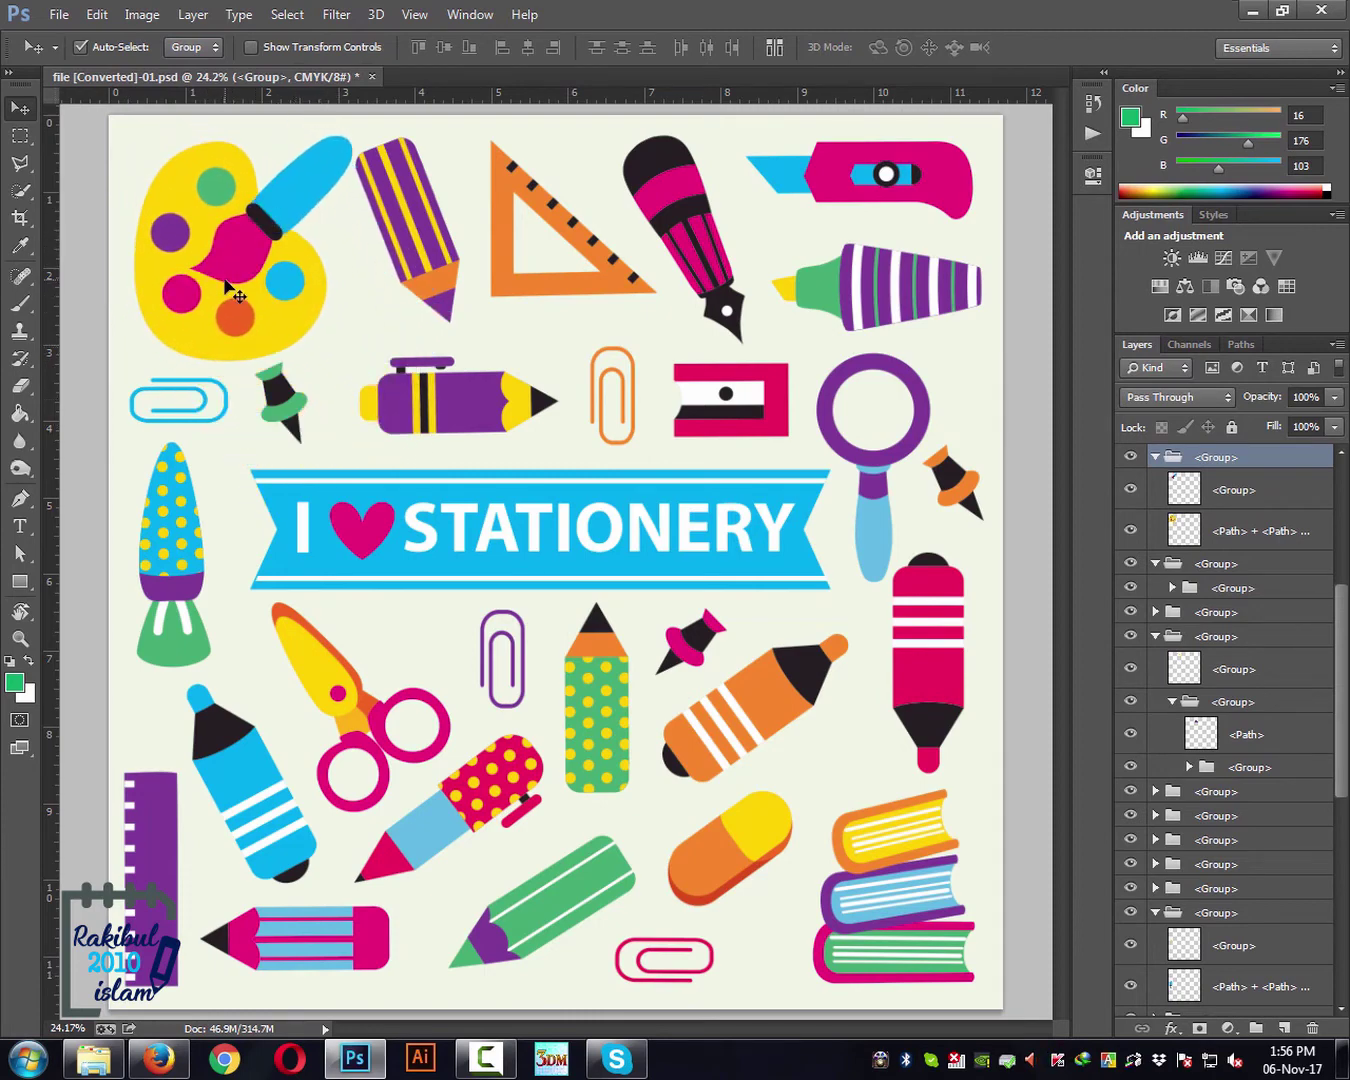
mouse_move(428, 233)
mouse_down()
mouse_move(390, 400)
mouse_move(378, 350)
mouse_move(443, 257)
mouse_move(425, 250)
mouse_up()
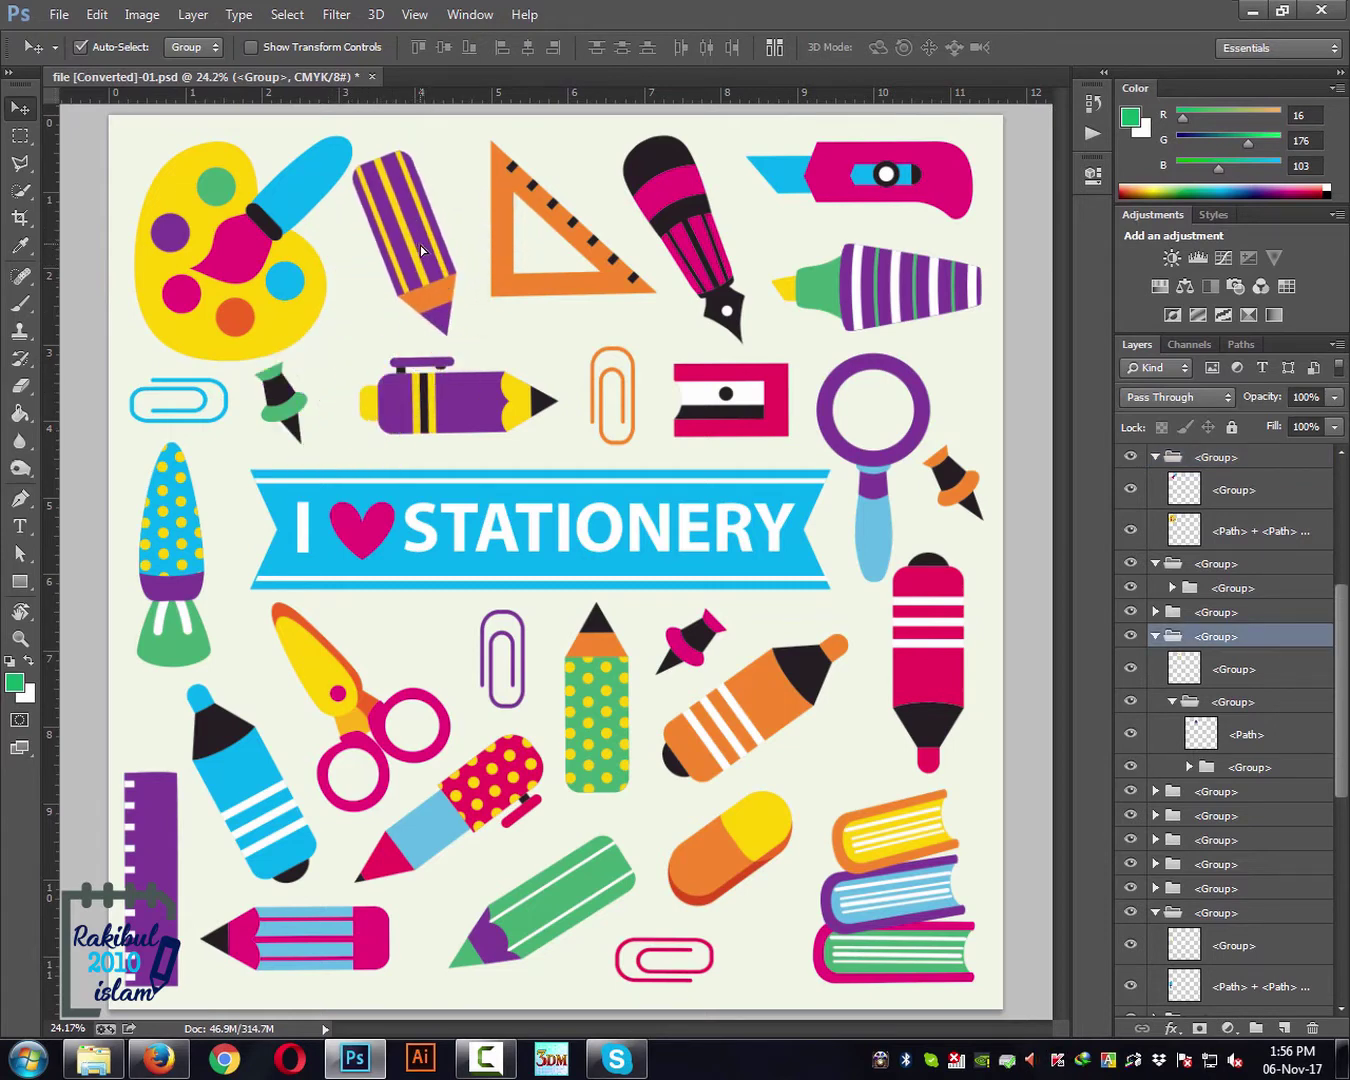
Step: Switch auto-select to Layer, and try moving only the yellow stripes off the purple pencil before undoing that move
click(190, 48)
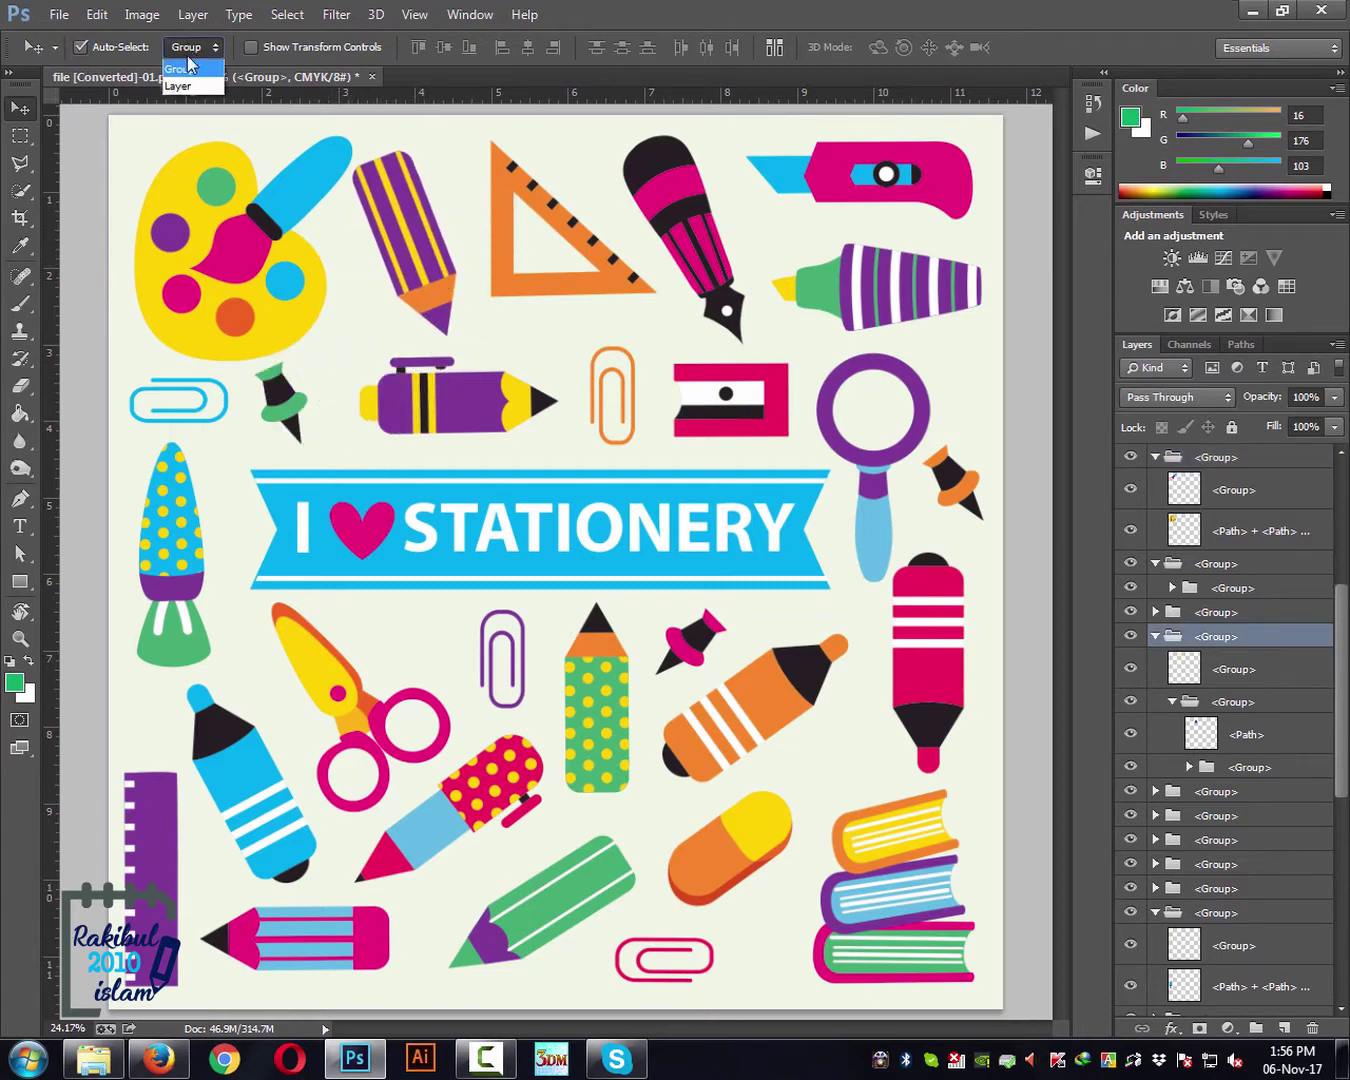
click(190, 87)
drag(404, 215, 342, 245)
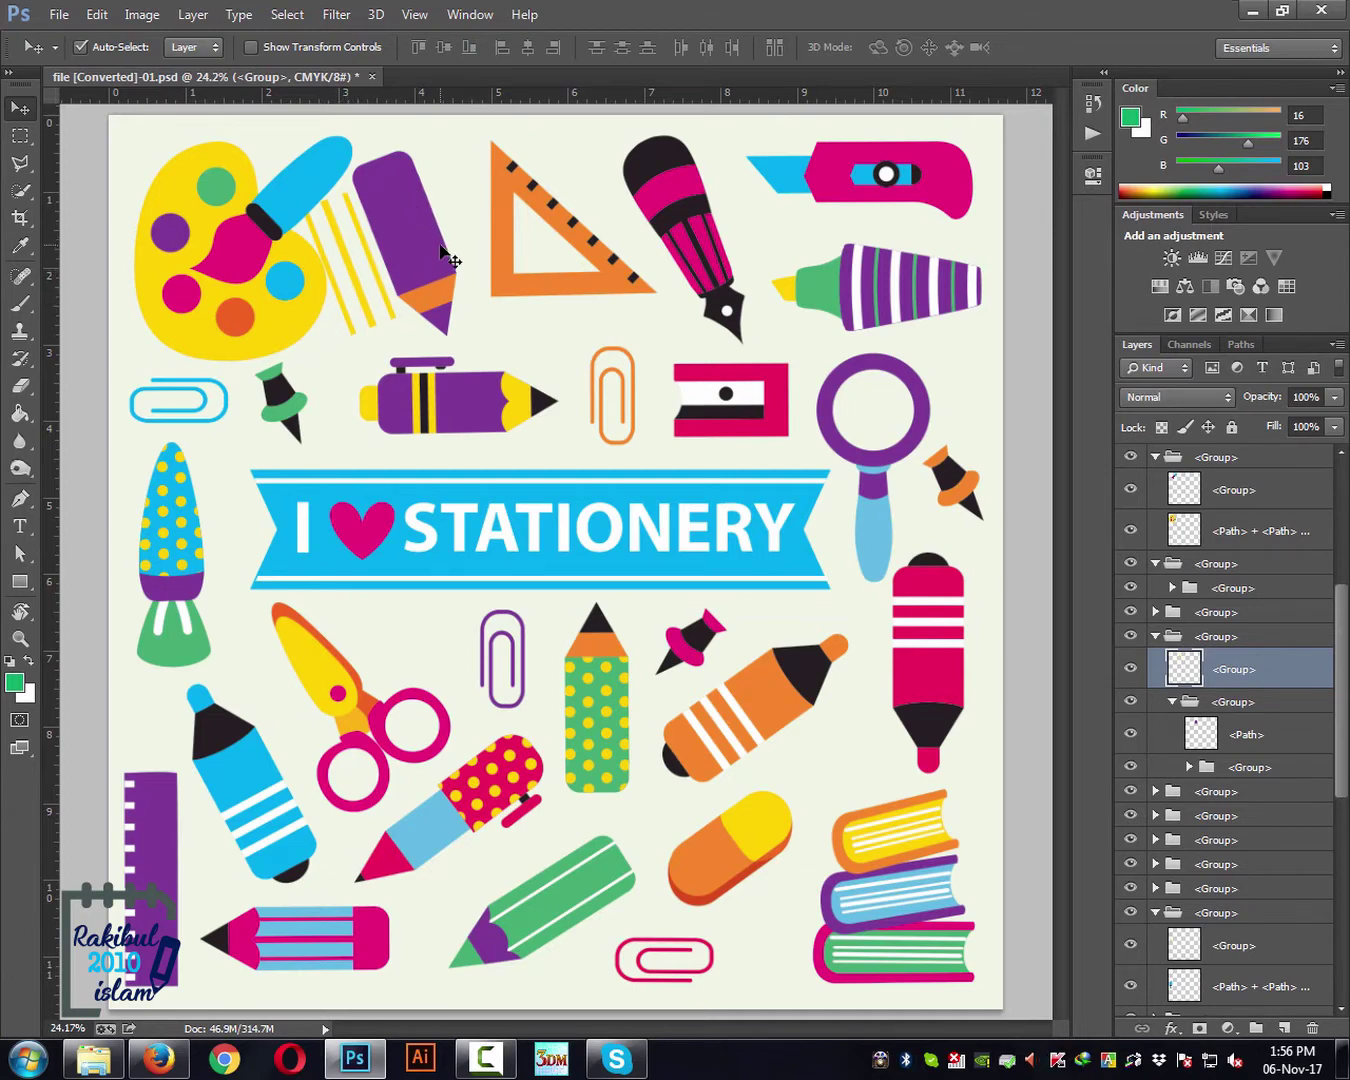
key(ctrl+z)
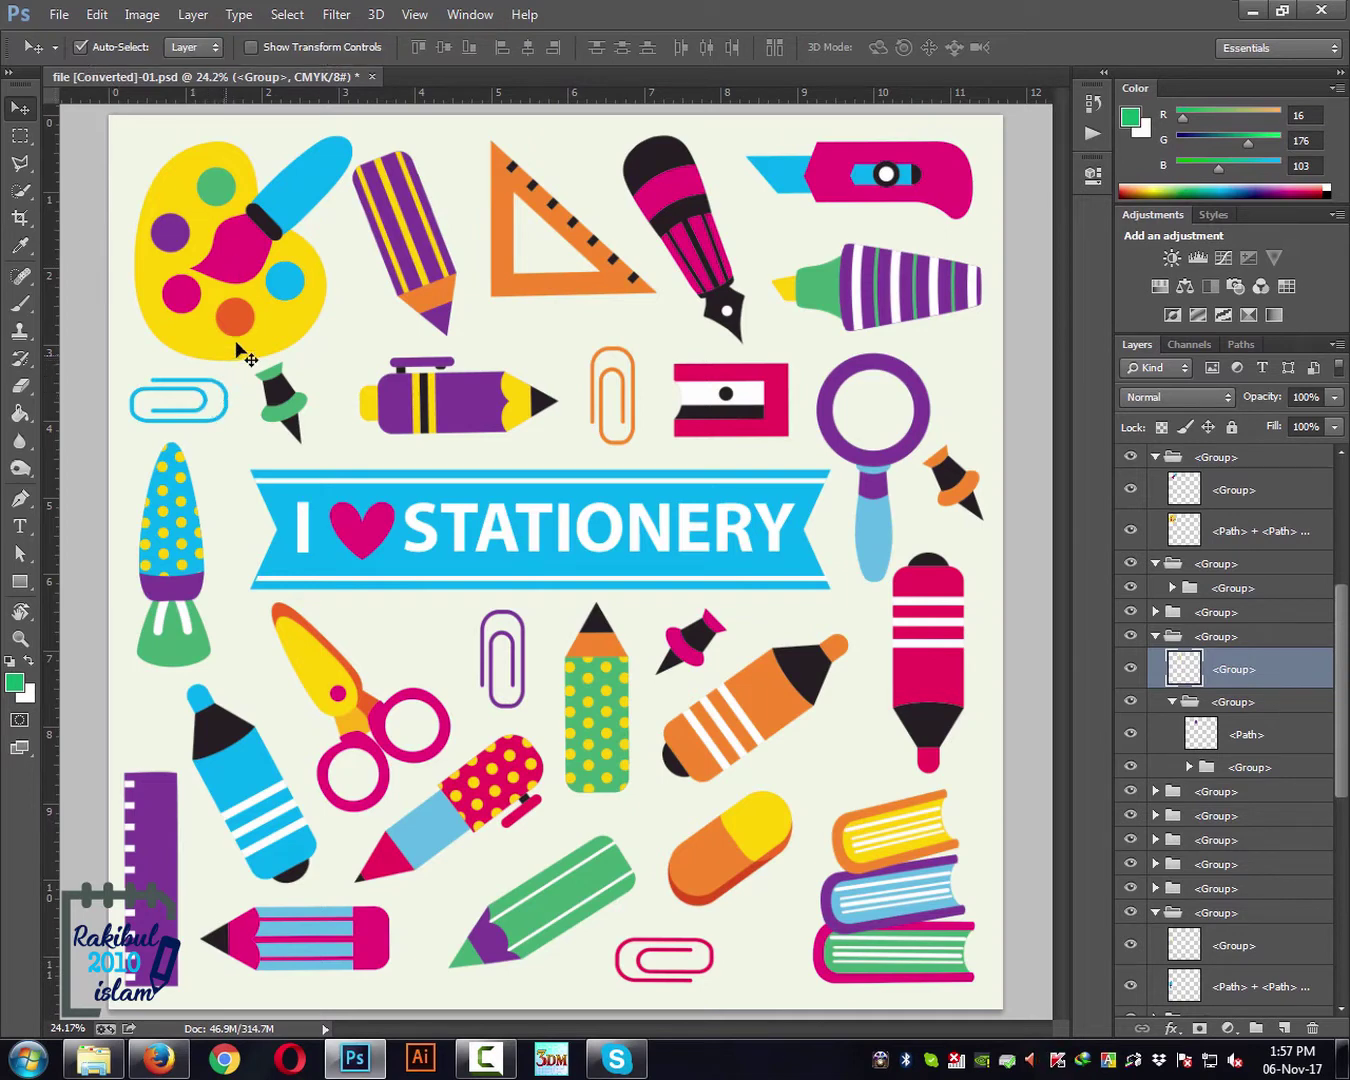
Step: Nudge the green pushpin slightly down and the palette's paintbrush slightly down and left as individual layers
mouse_move(275, 388)
mouse_down()
mouse_move(376, 268)
mouse_move(279, 345)
mouse_move(275, 388)
mouse_up()
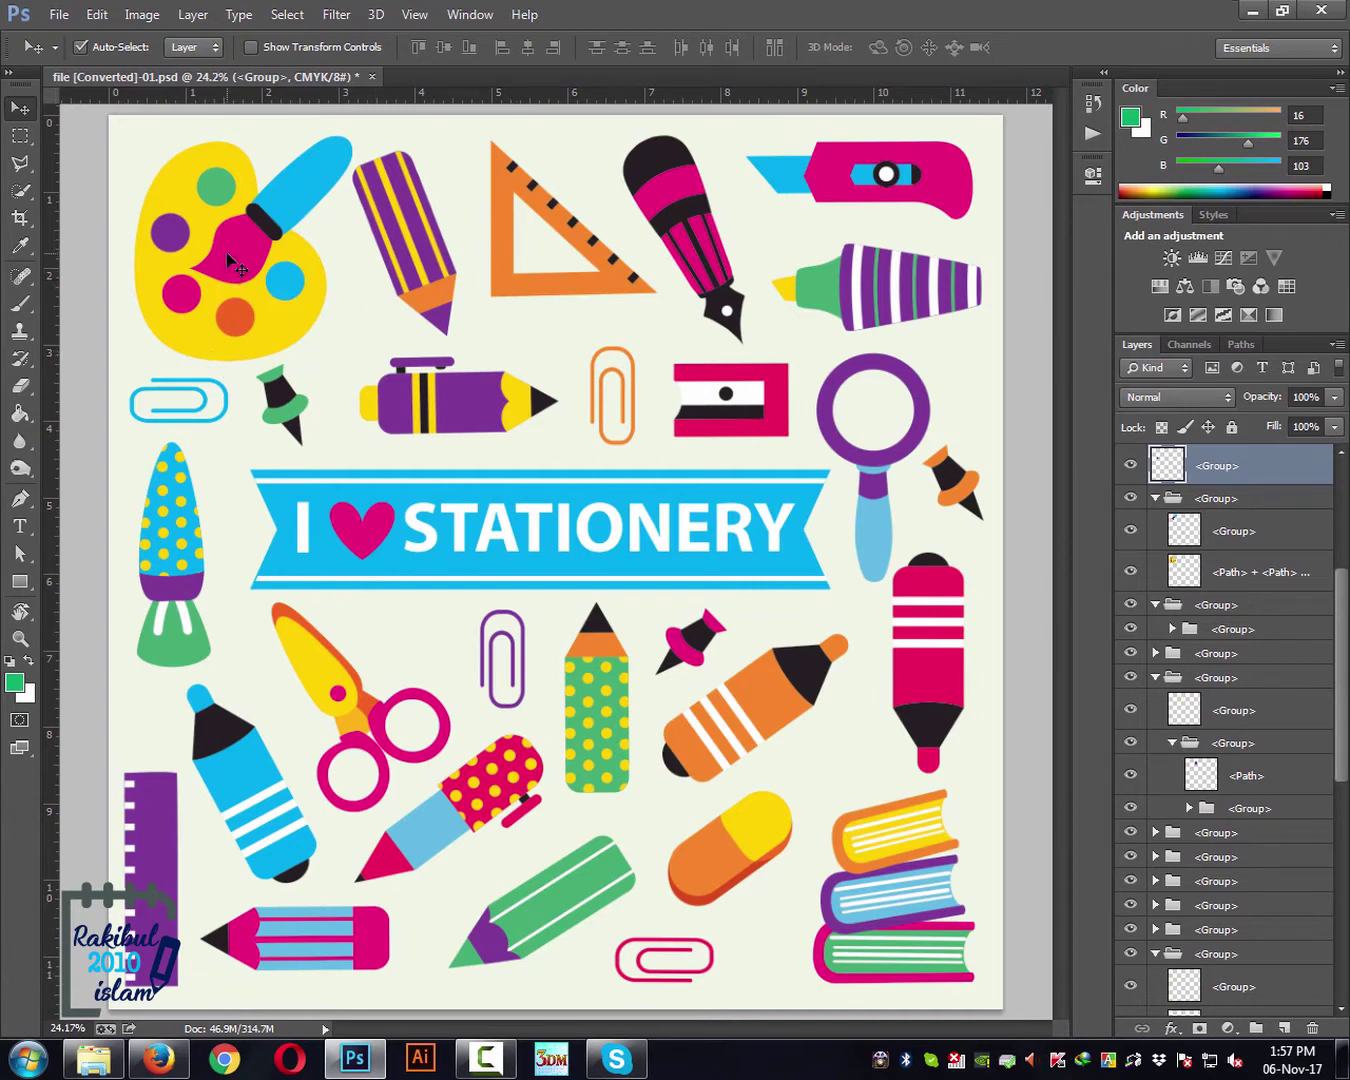
mouse_move(228, 261)
mouse_down()
mouse_move(225, 370)
mouse_move(225, 259)
mouse_up()
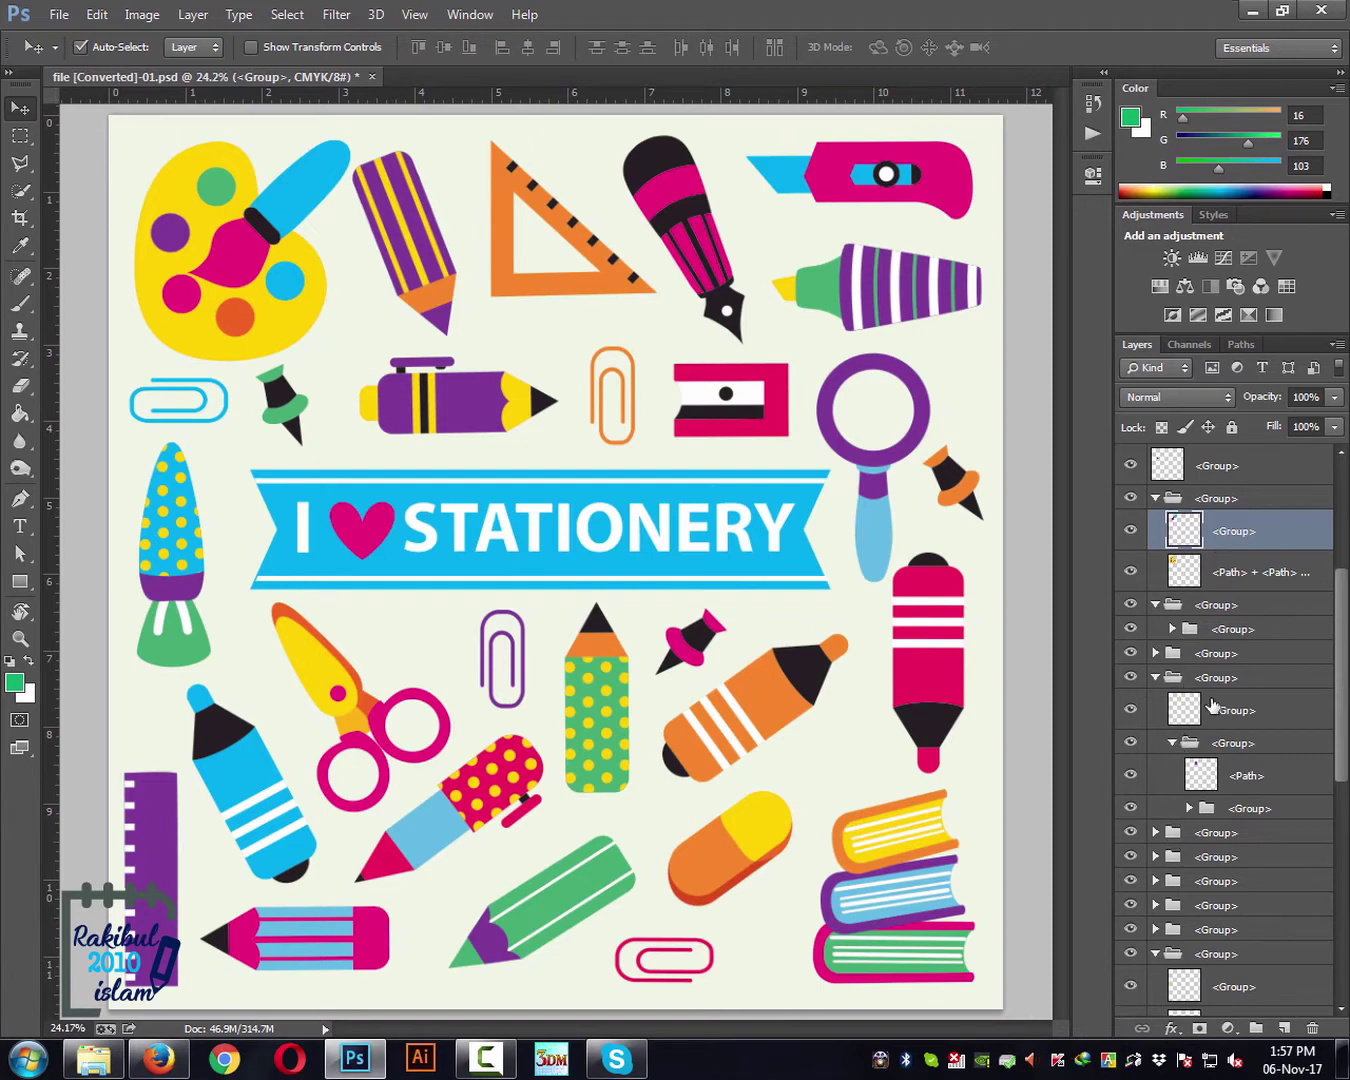
Step: With auto-select off, identify the pink marker's layer by toggling its visibility, and move the marker slightly down and left
scroll(1223, 720, down, 3)
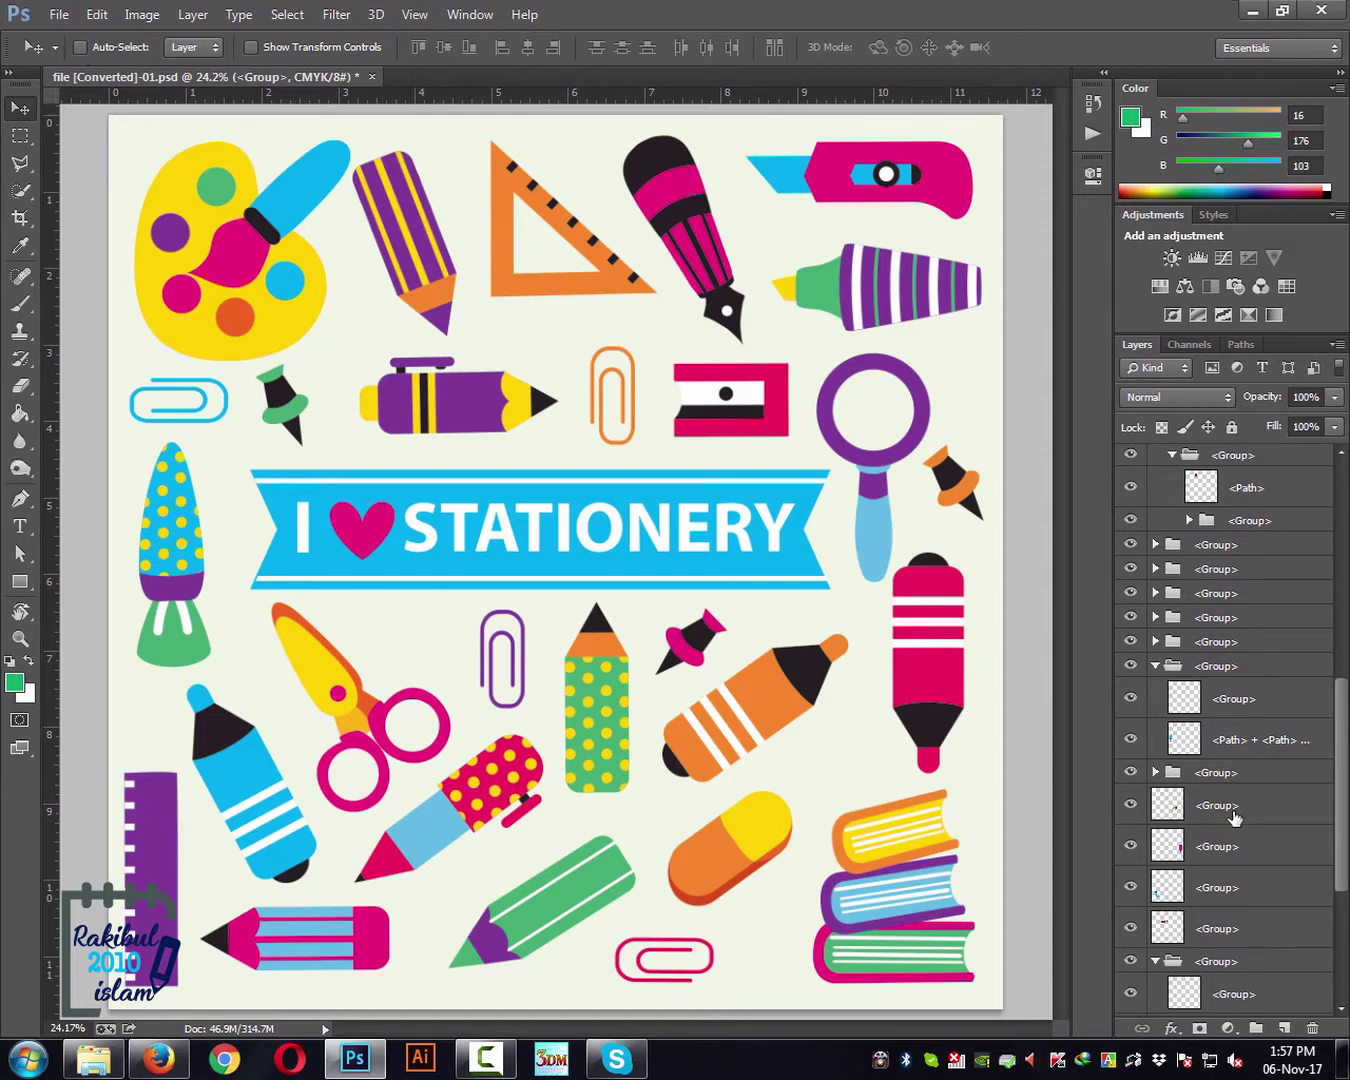
click(1222, 848)
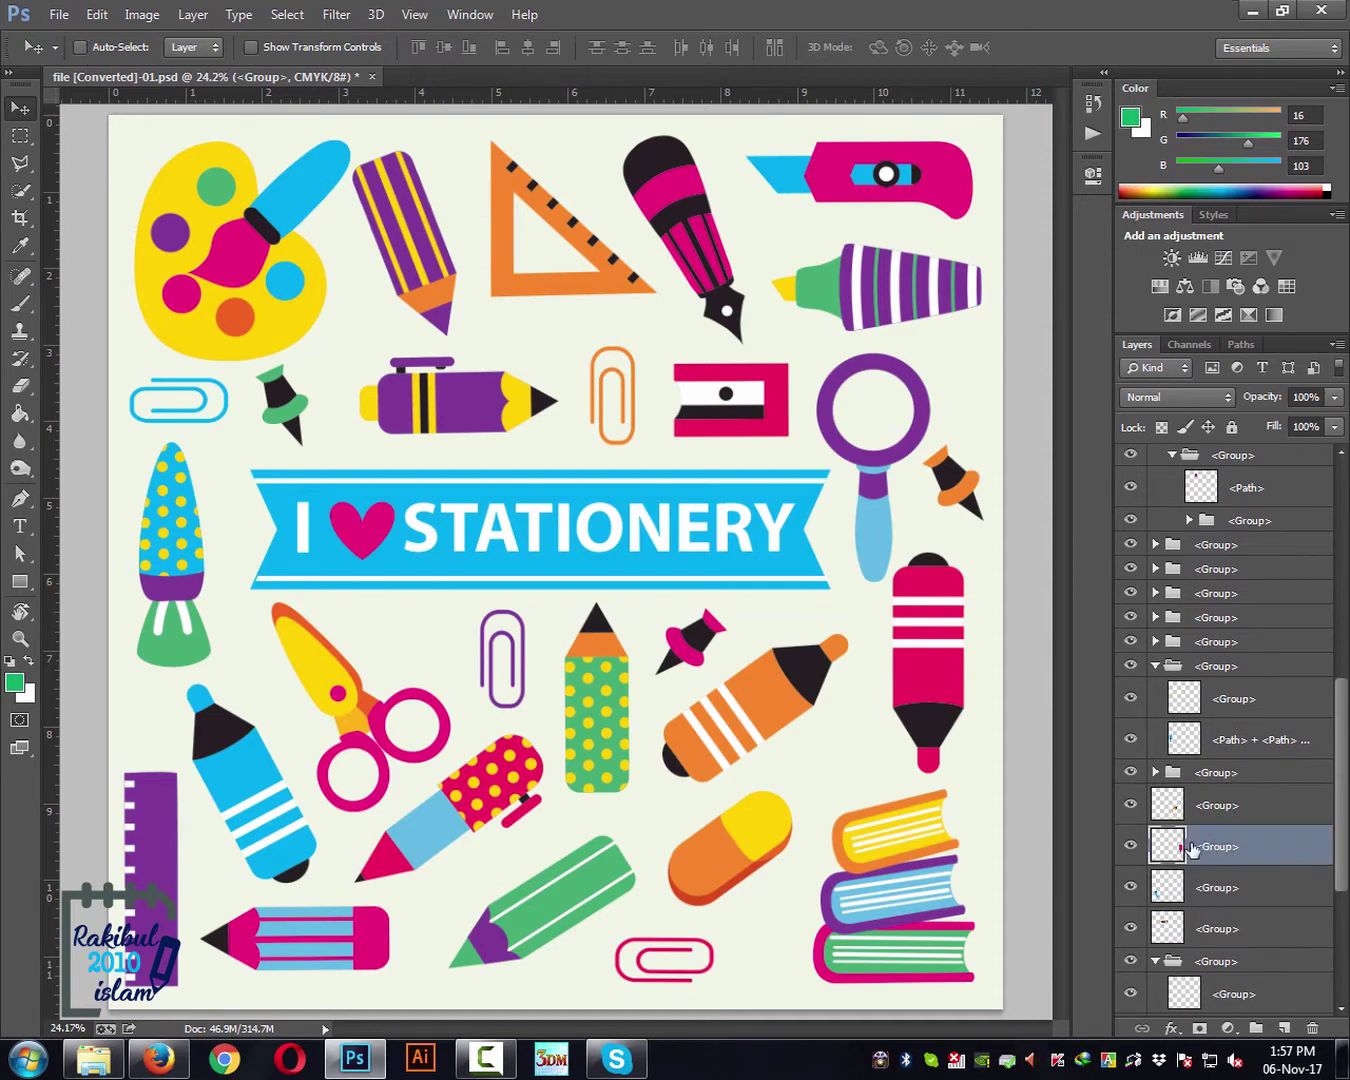
click(1130, 847)
click(1129, 847)
mouse_move(563, 458)
mouse_down()
mouse_move(436, 535)
mouse_move(665, 334)
mouse_move(558, 425)
mouse_move(580, 410)
mouse_move(543, 391)
mouse_move(563, 432)
mouse_move(545, 465)
mouse_move(560, 445)
mouse_move(515, 490)
mouse_move(553, 457)
mouse_up()
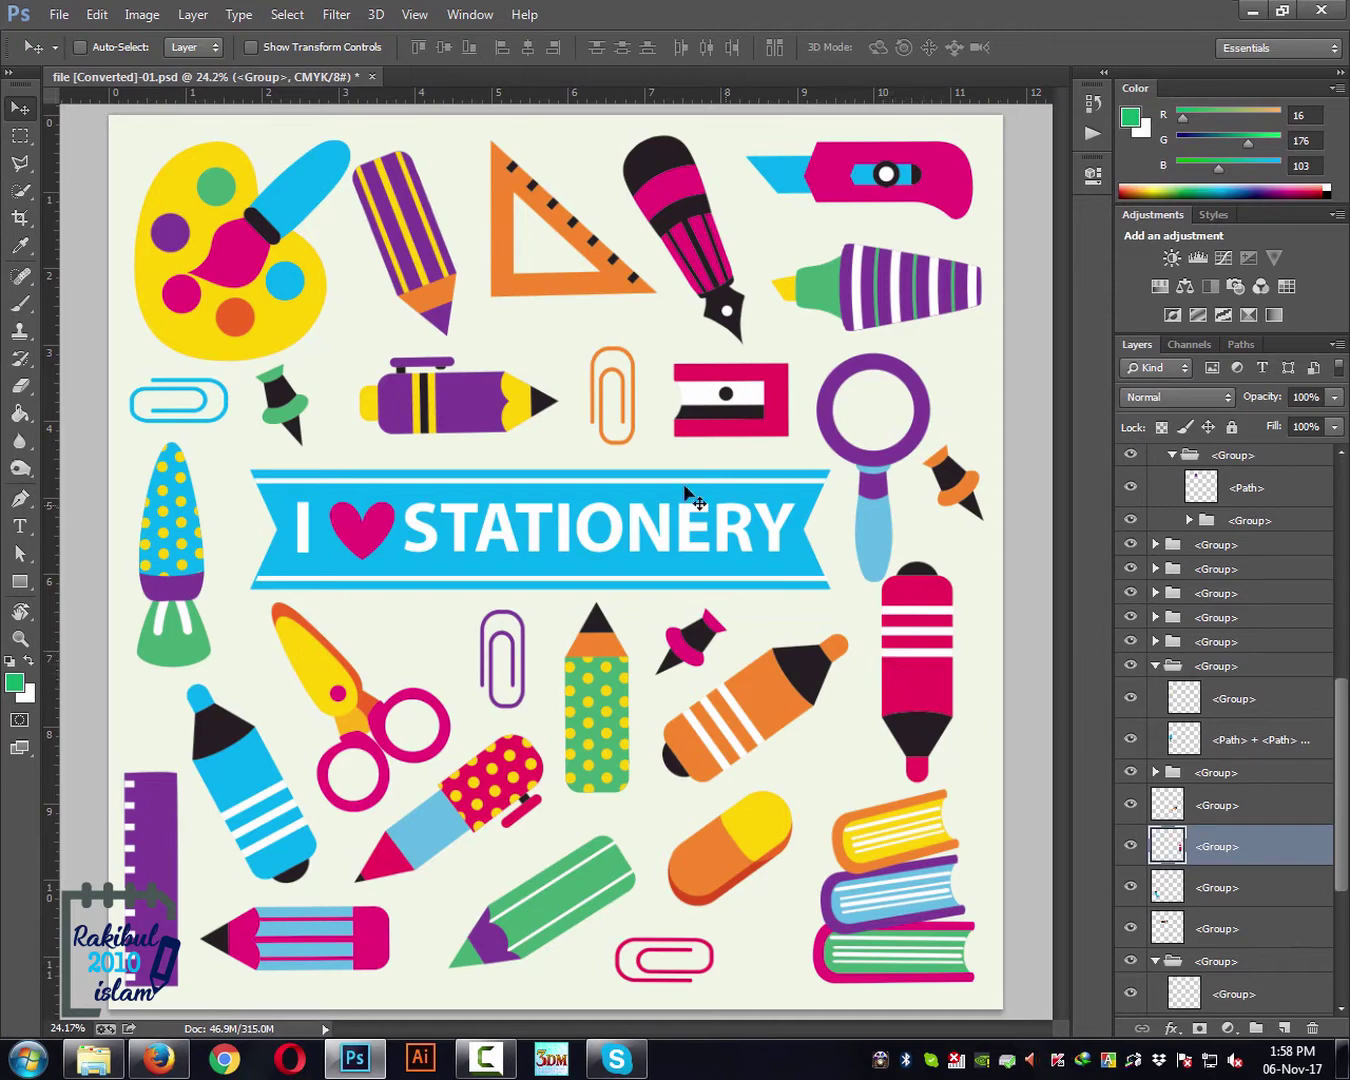
mouse_move(475, 424)
mouse_down()
mouse_move(387, 497)
mouse_move(490, 398)
mouse_move(488, 411)
mouse_up()
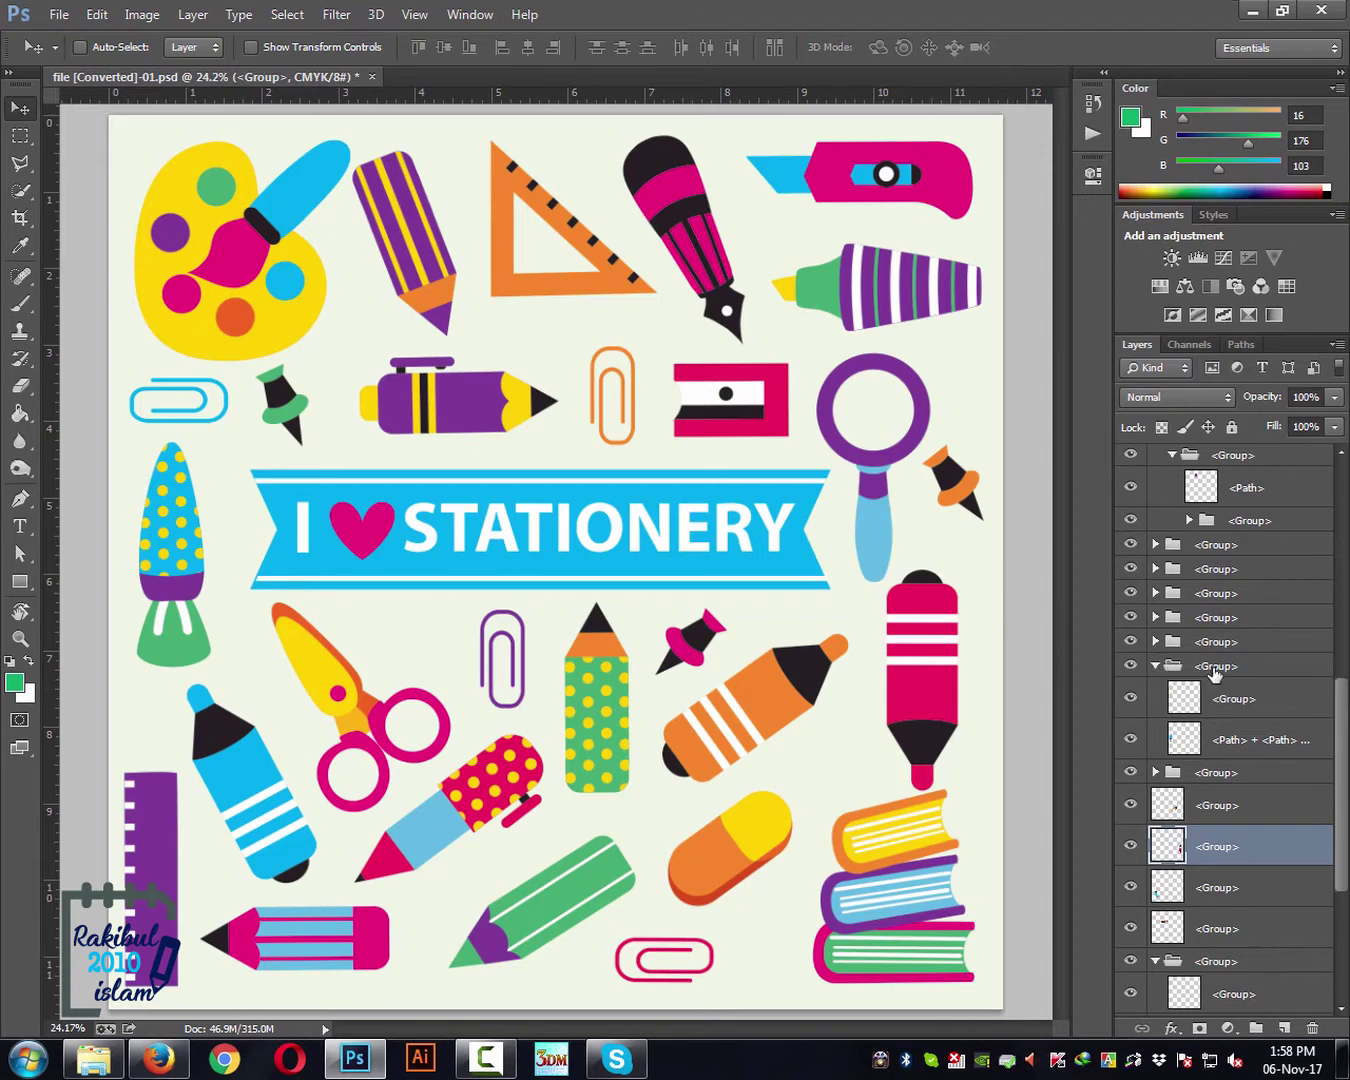
Step: Select the dotted blue brush's layer group, set the auto-select option to Group, and move the brush slightly right
click(1214, 665)
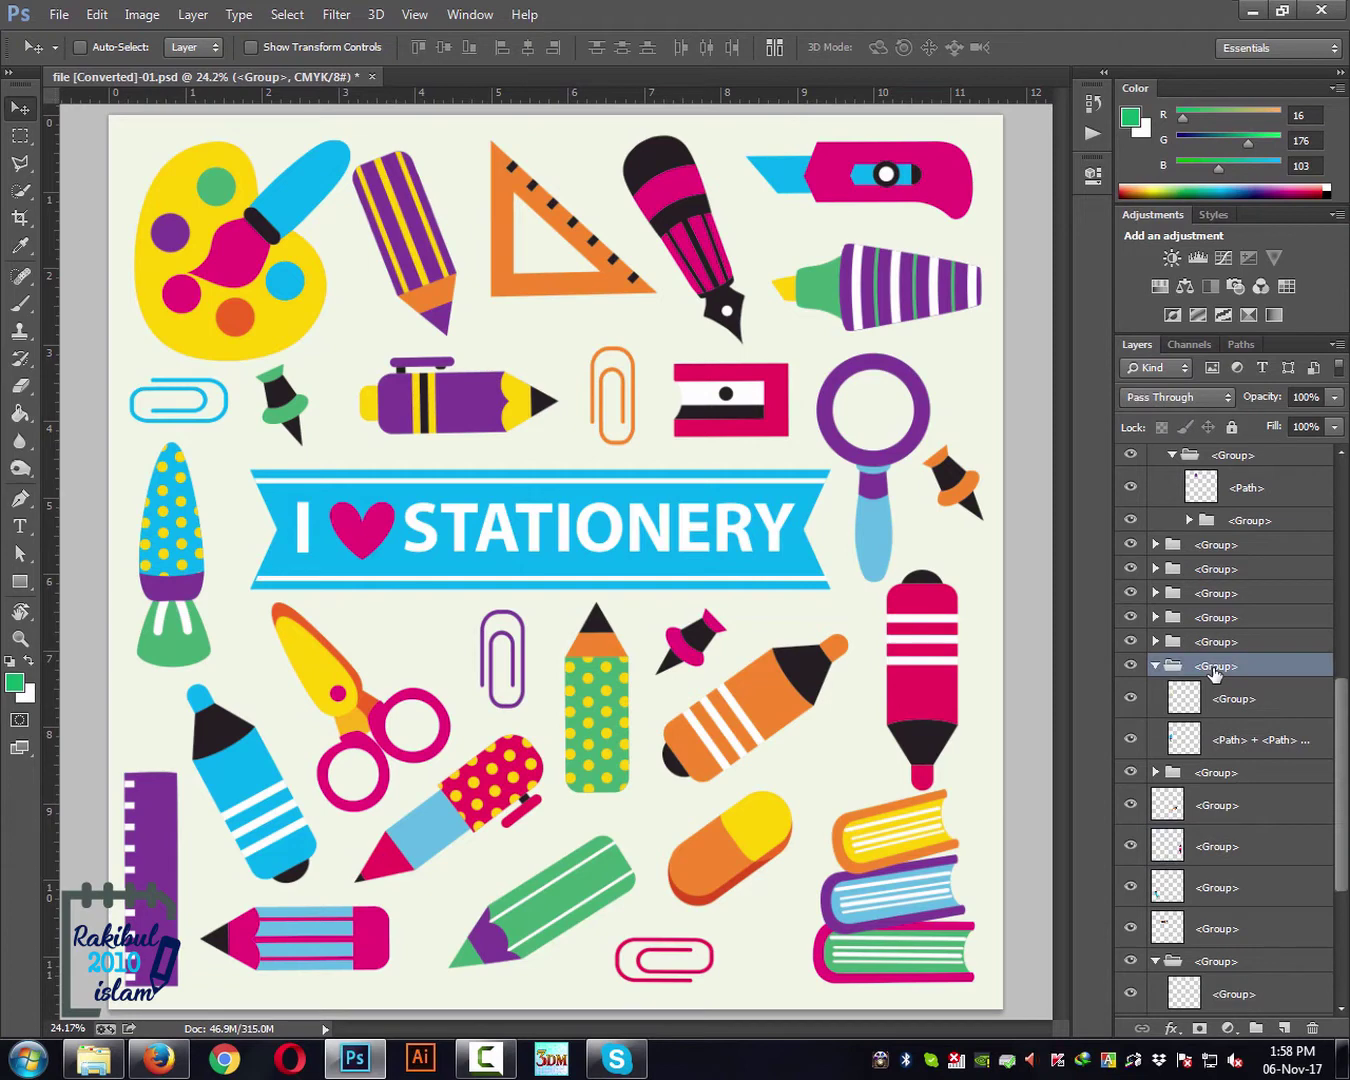
click(1128, 667)
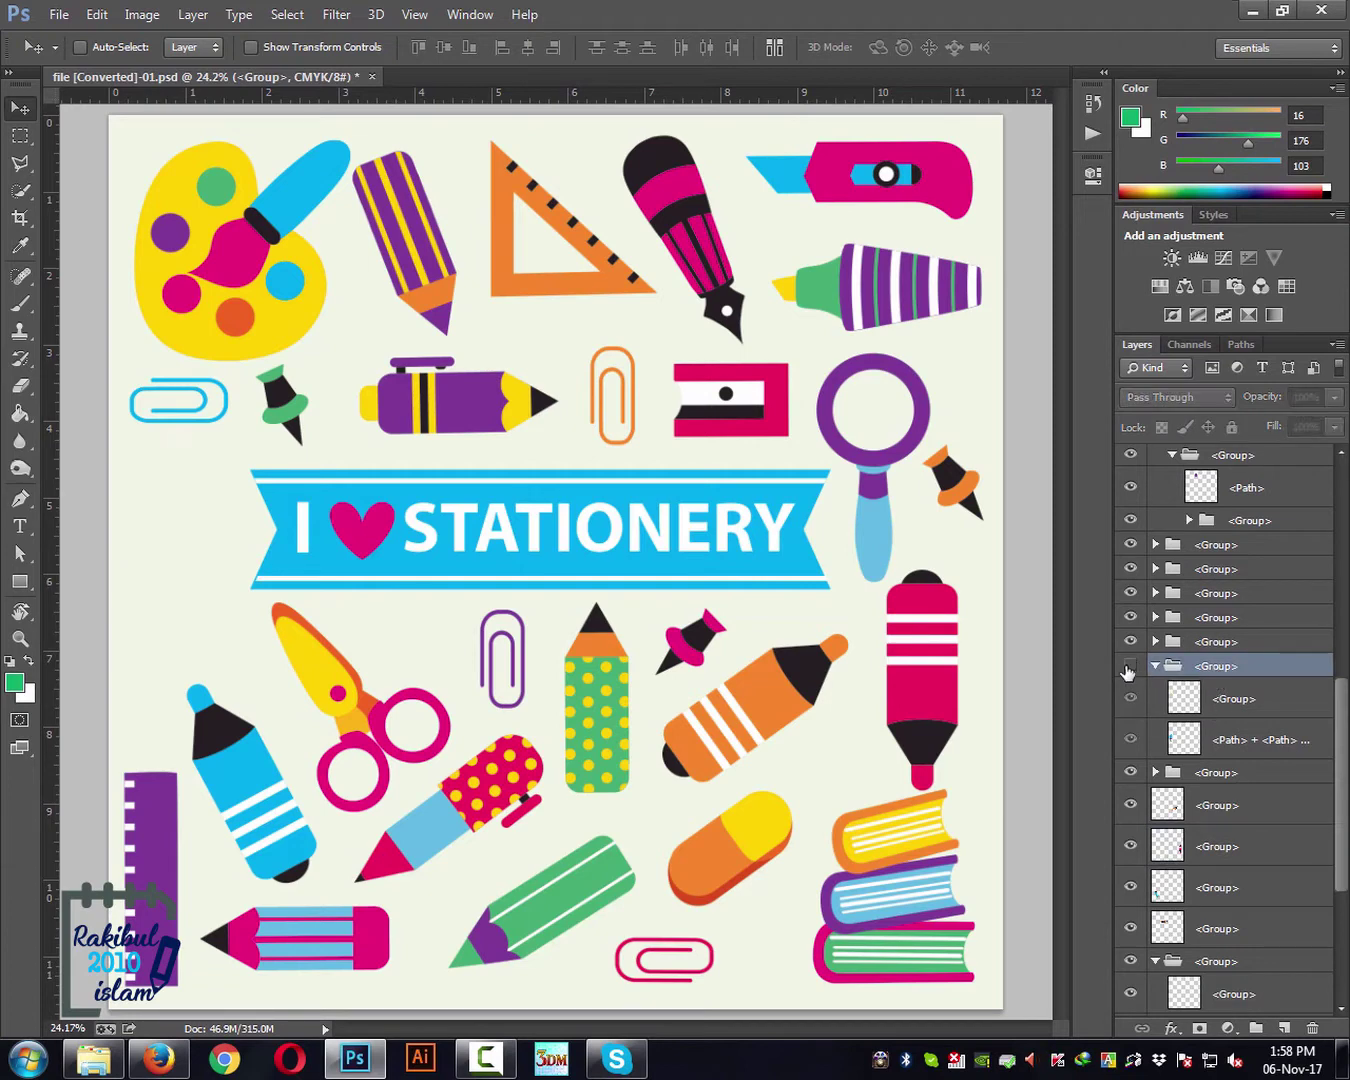
click(1128, 667)
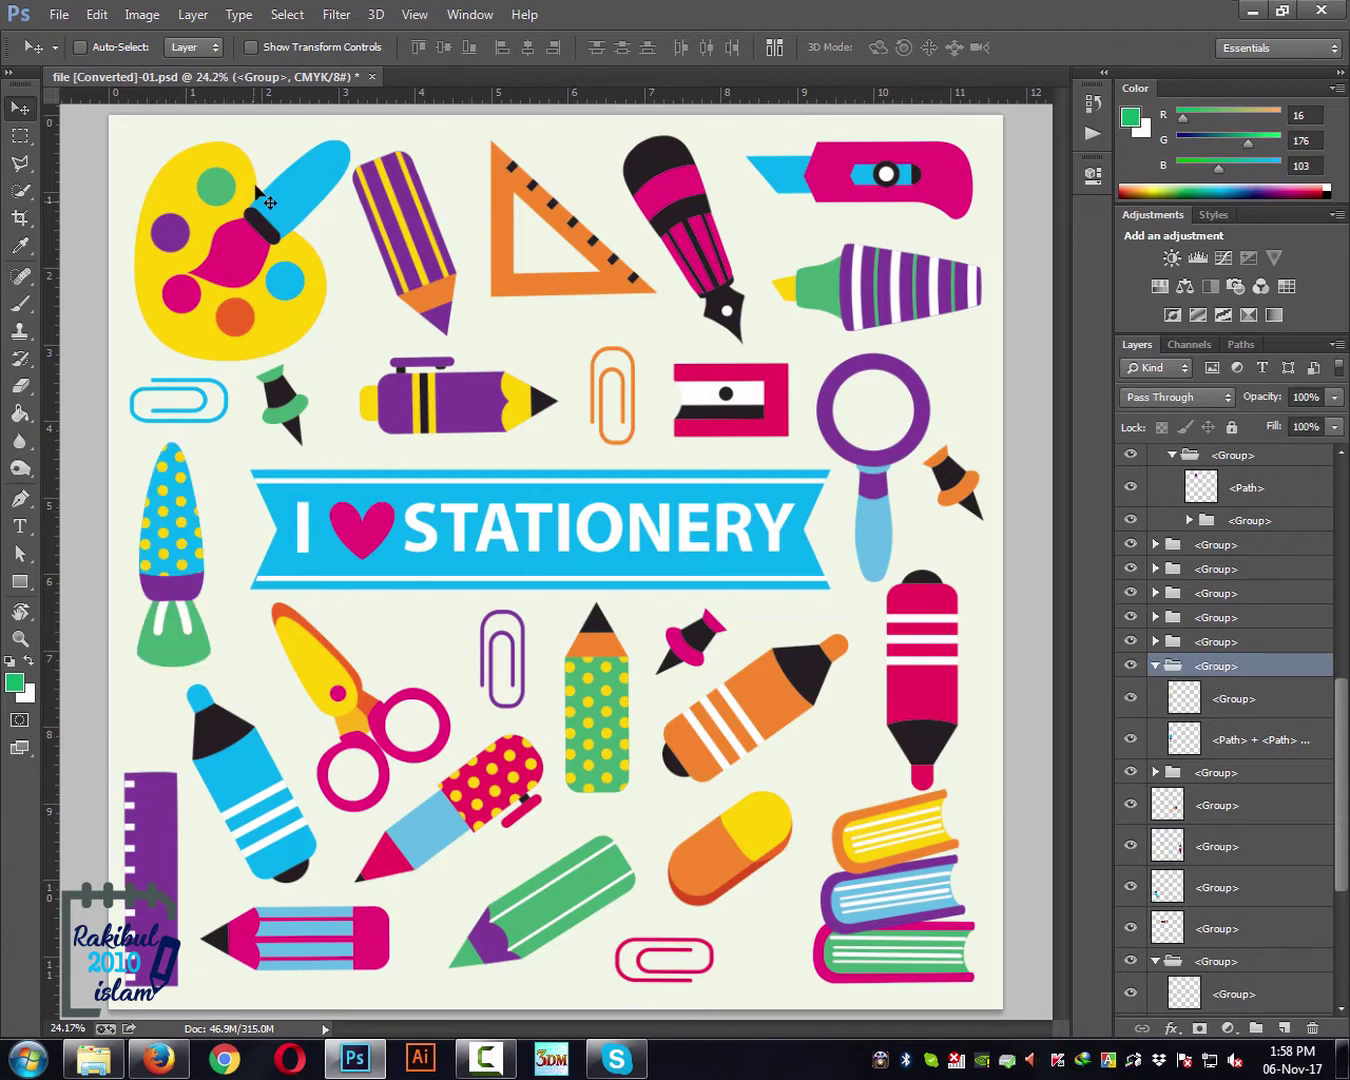
click(175, 45)
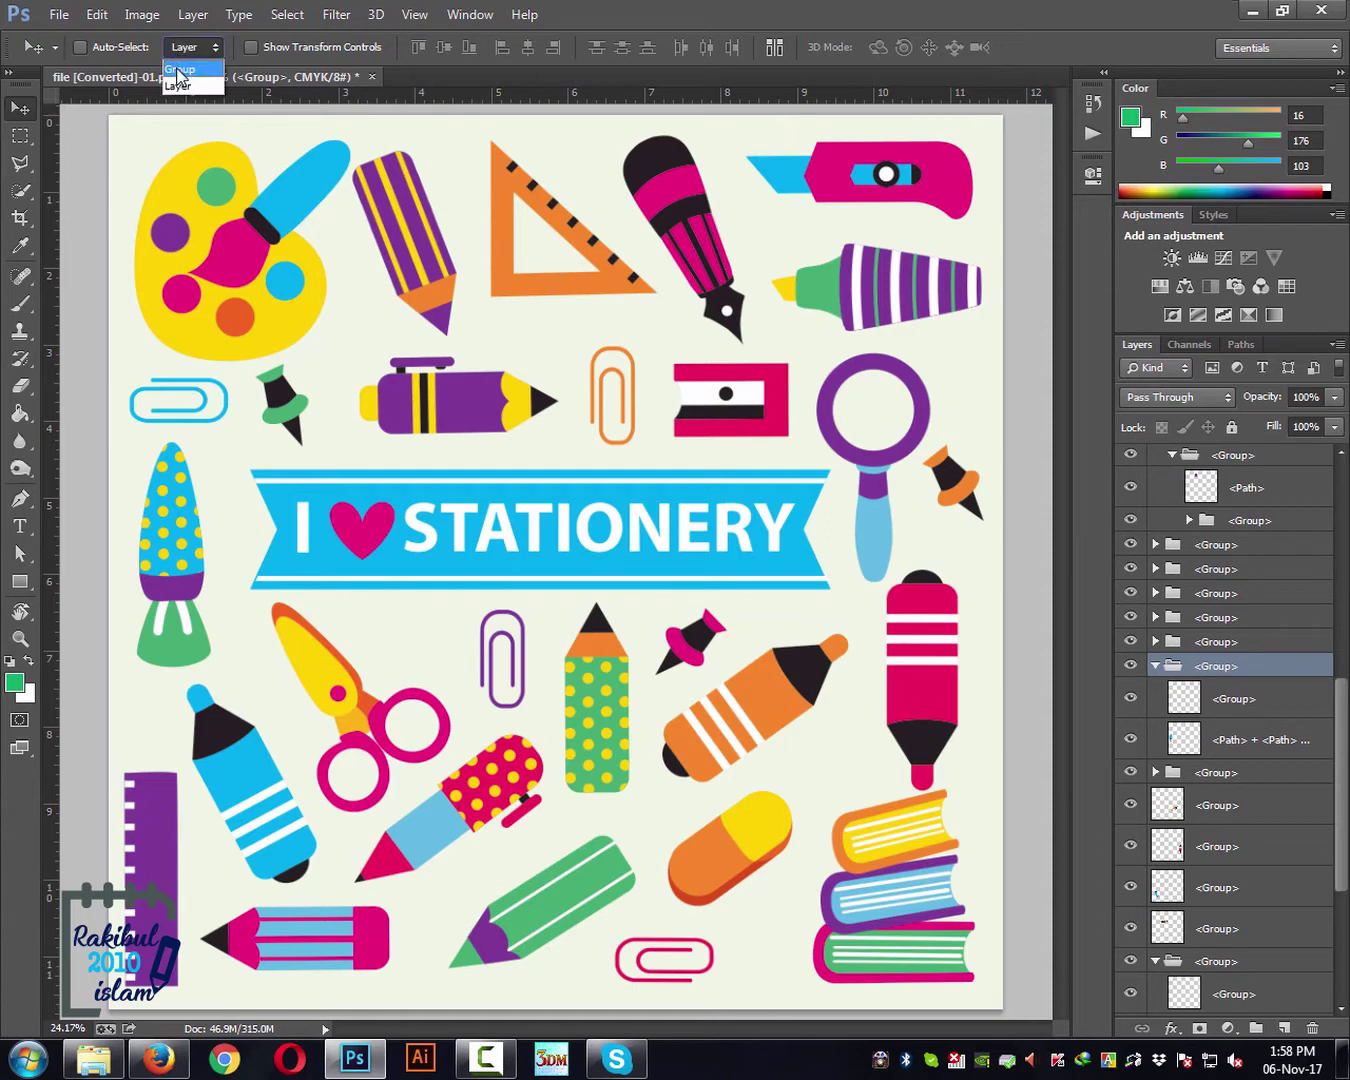
click(180, 69)
mouse_move(143, 546)
mouse_down()
mouse_move(541, 452)
mouse_move(147, 542)
mouse_up()
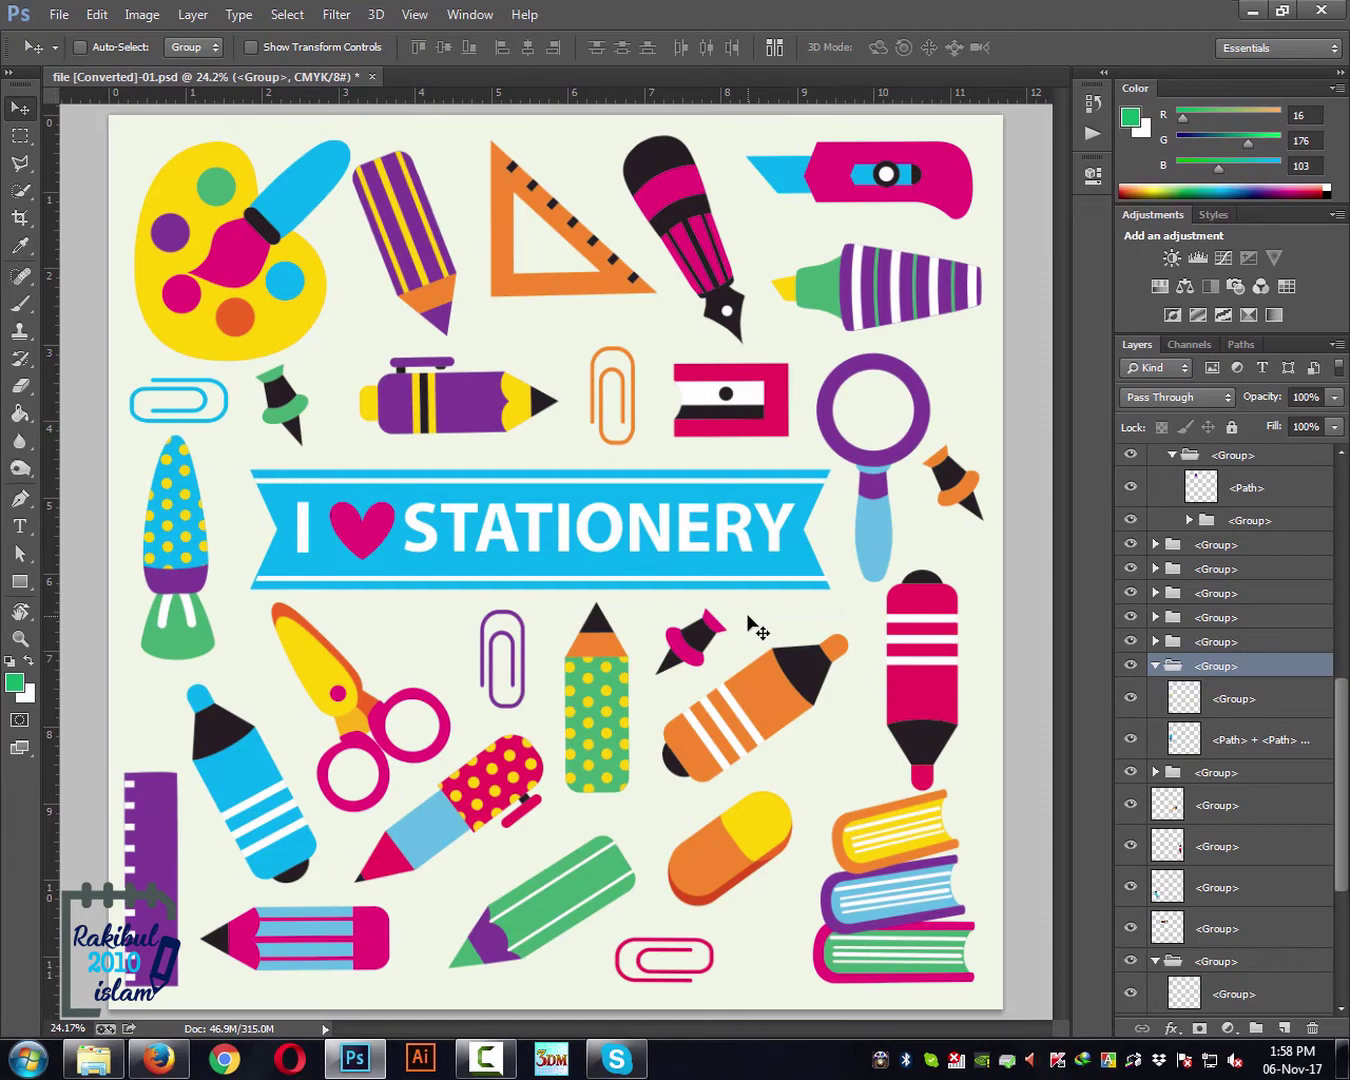
mouse_move(758, 627)
mouse_down()
mouse_move(771, 483)
mouse_move(748, 591)
mouse_move(781, 555)
mouse_move(753, 630)
mouse_up()
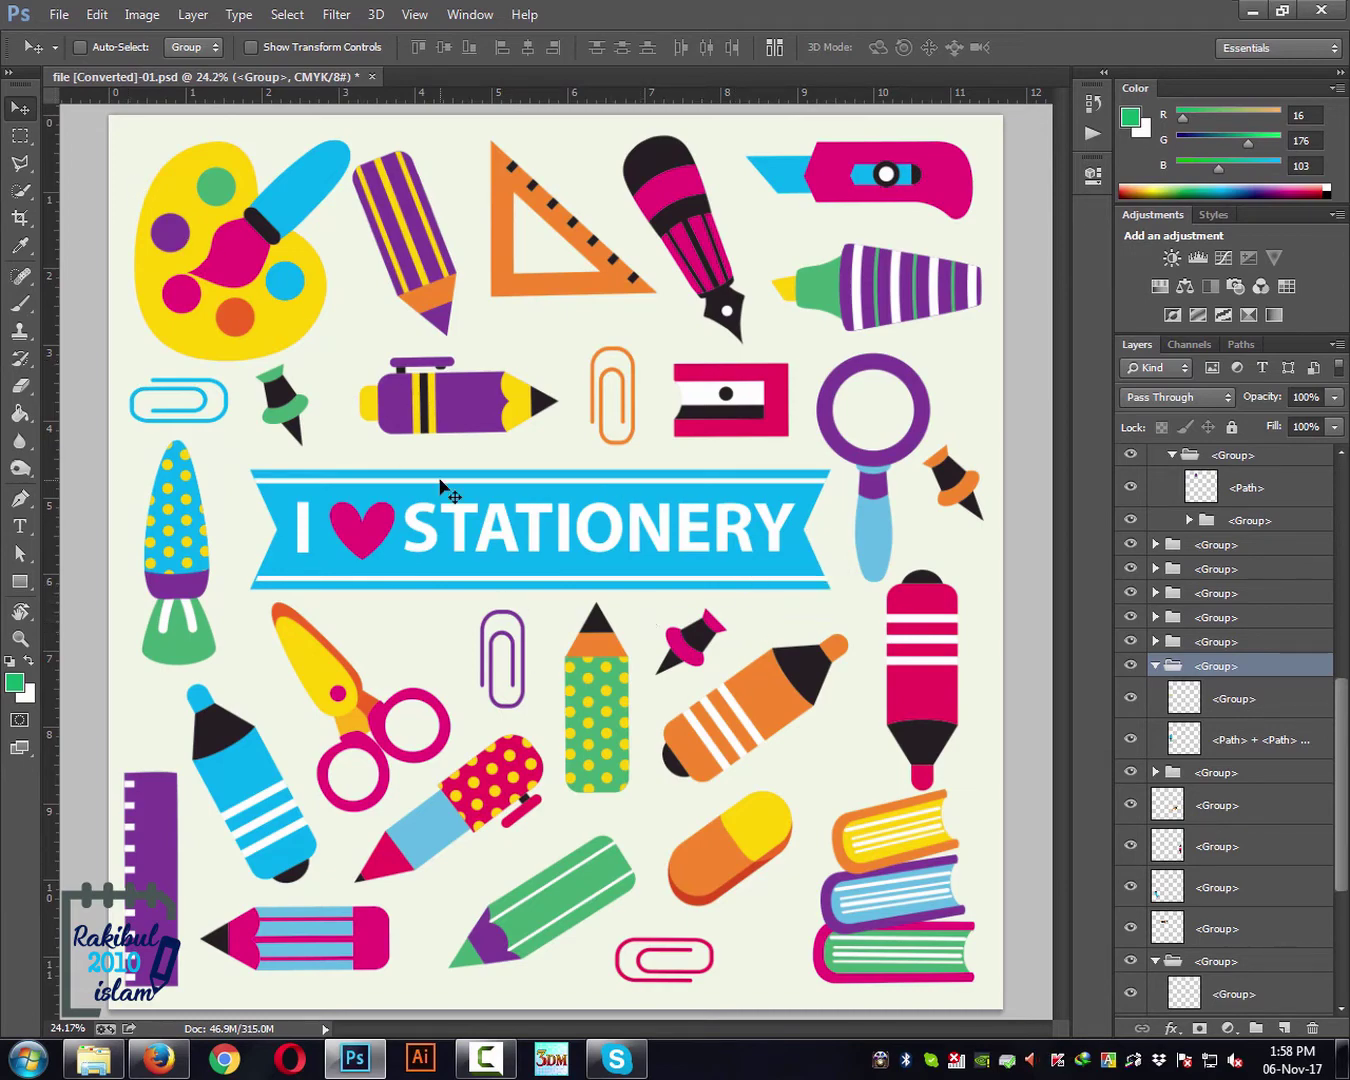
Step: Examine the STATIONERY banner lettering at 66.7% zoom, and return to the 25% view
key(h)
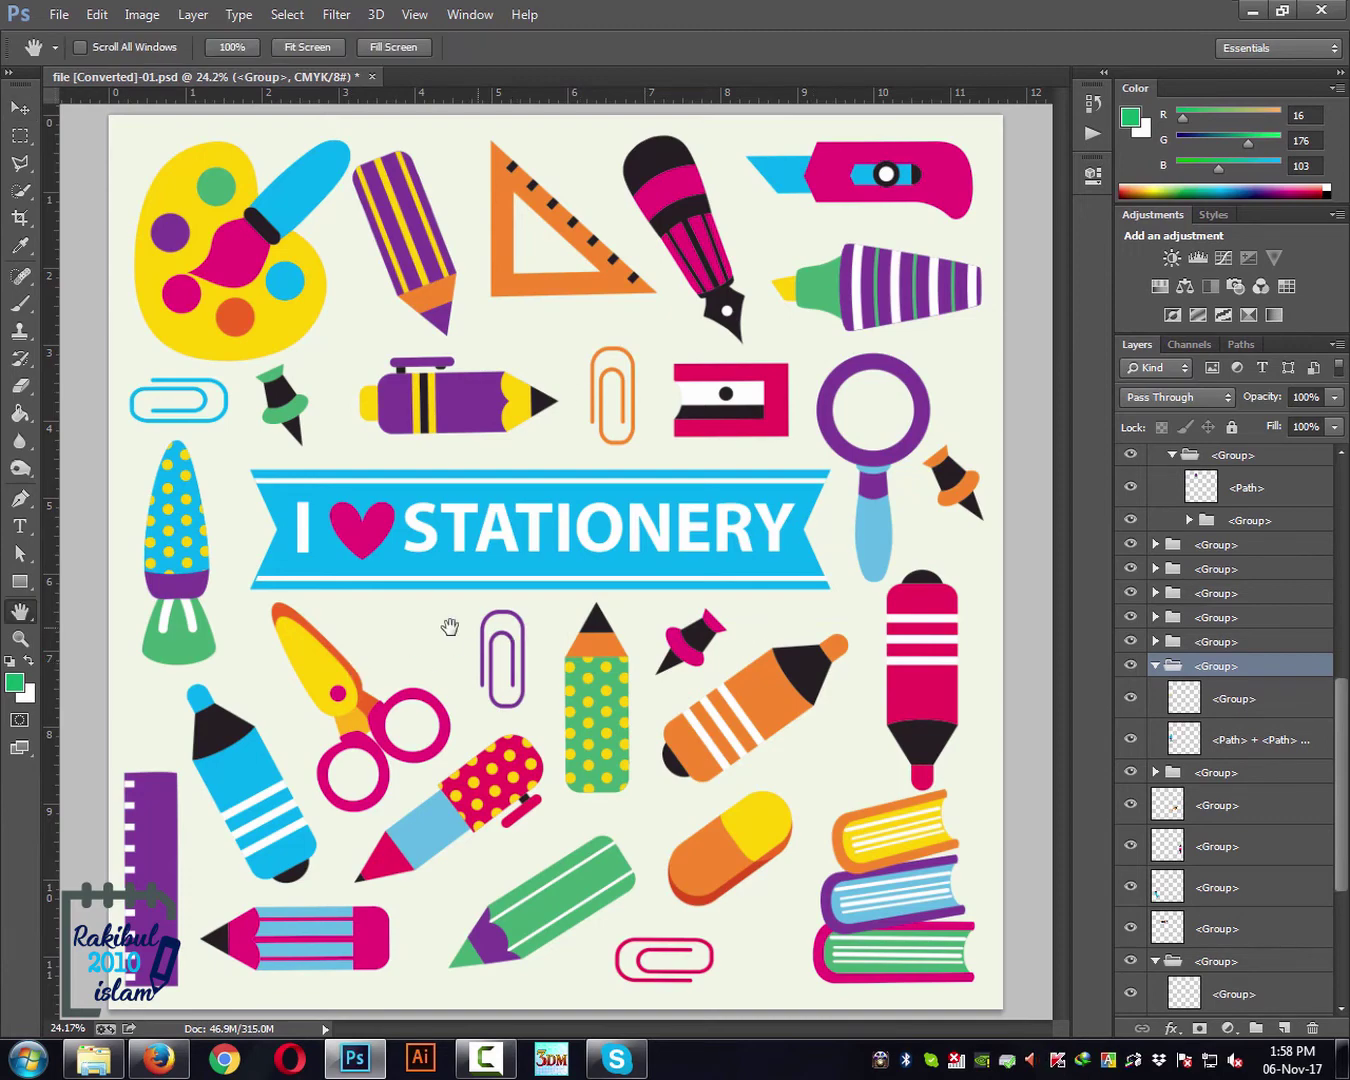
click(23, 642)
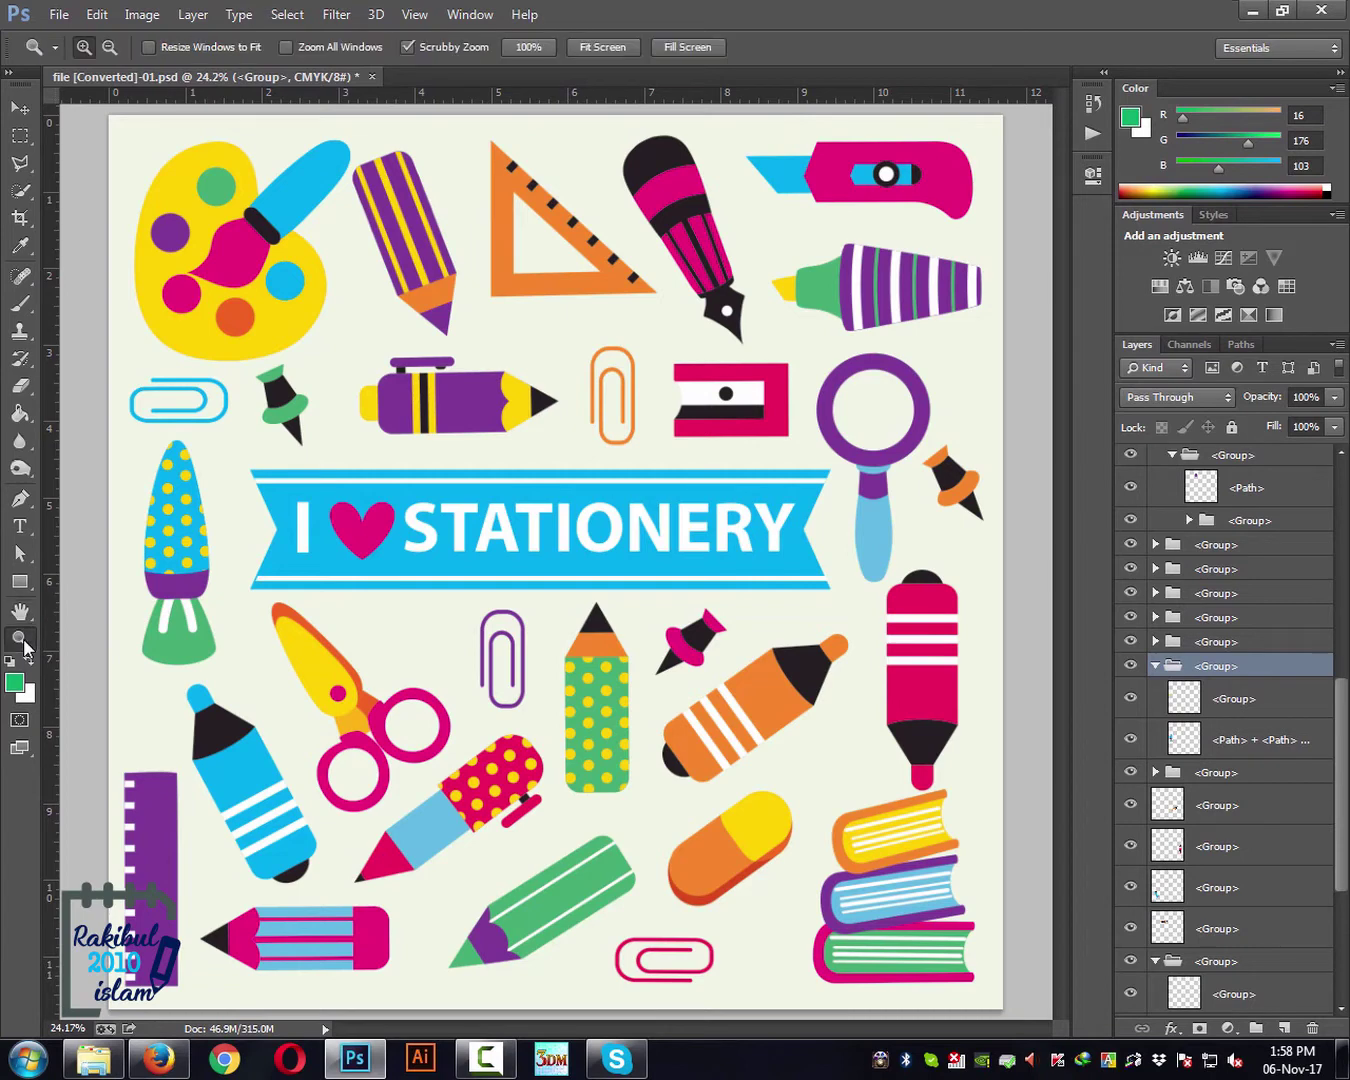
click(548, 530)
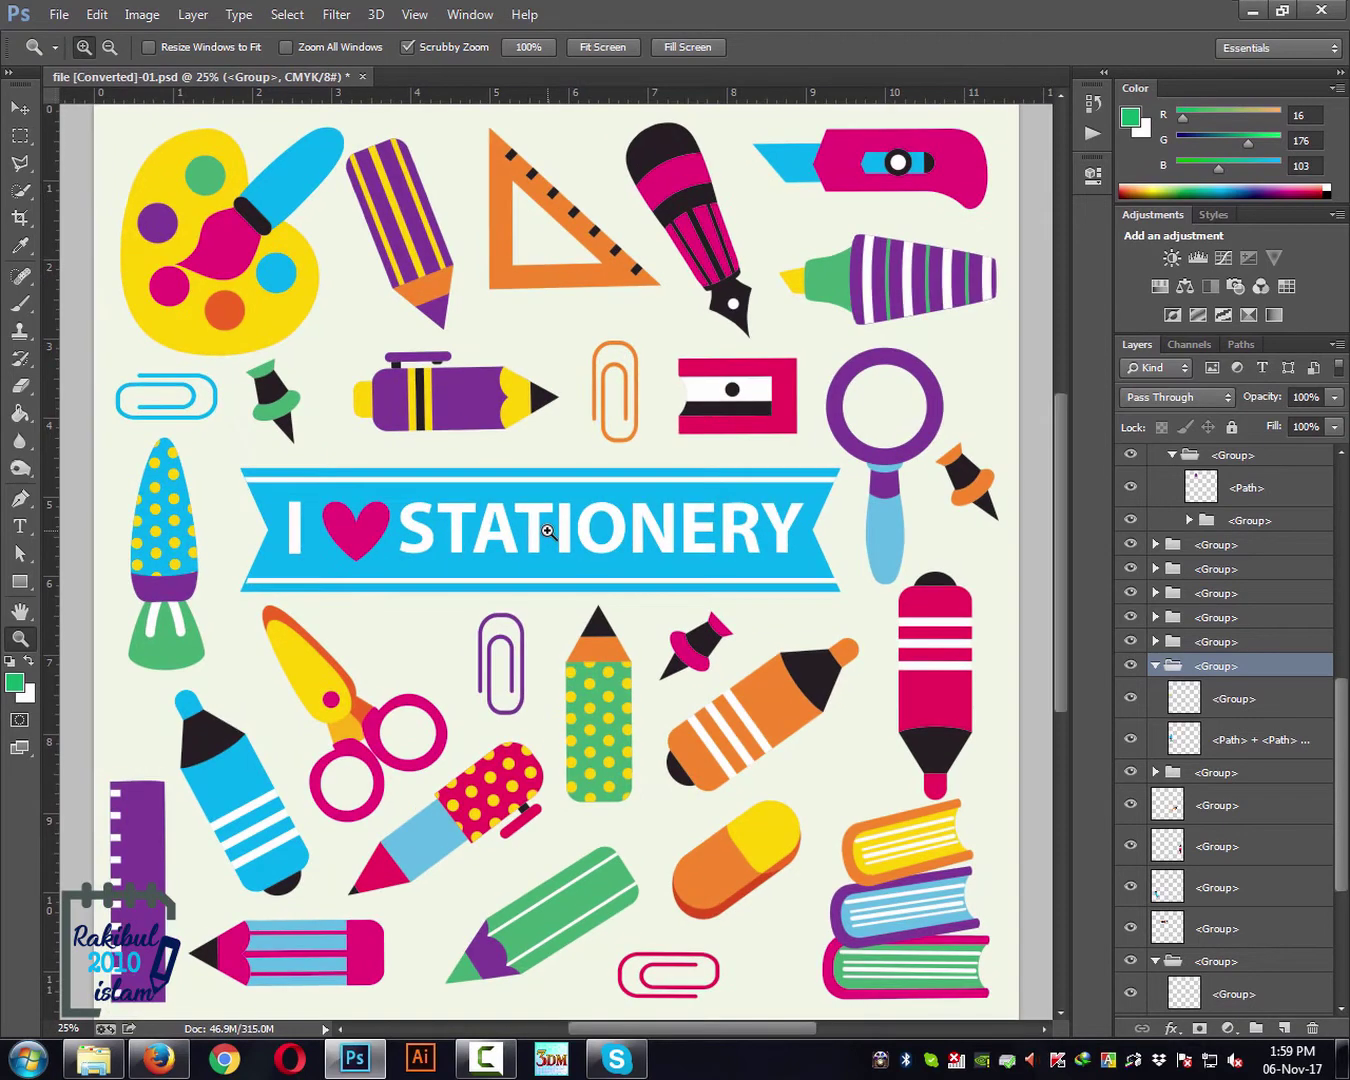
click(548, 530)
click(549, 530)
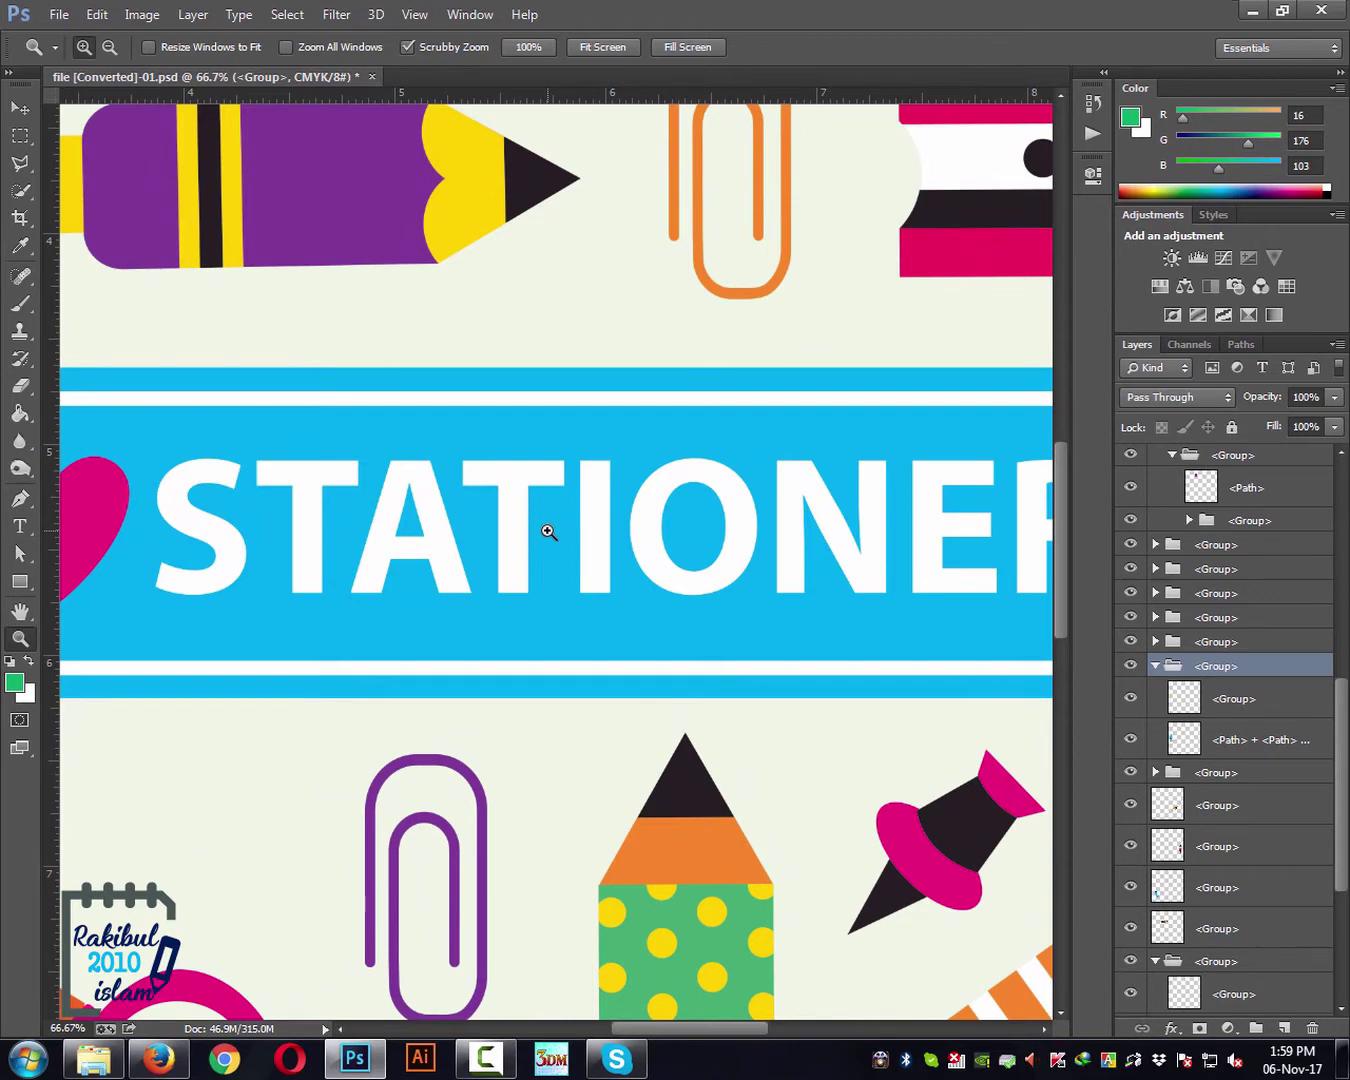
key(alt)
alt+click(549, 531)
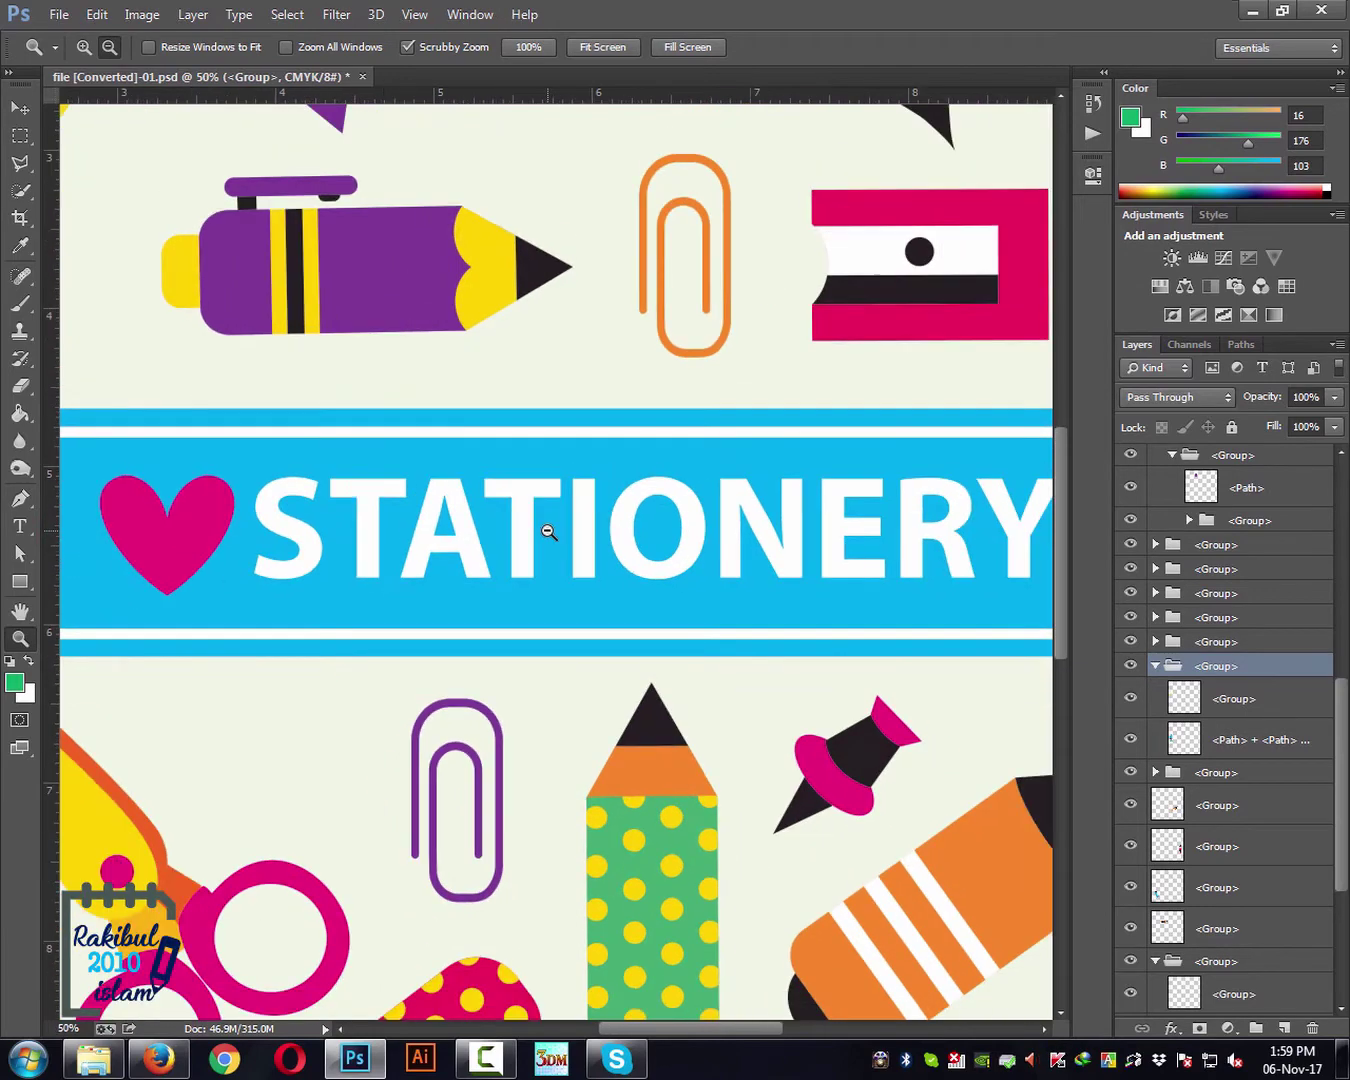
alt+click(548, 531)
alt+click(549, 532)
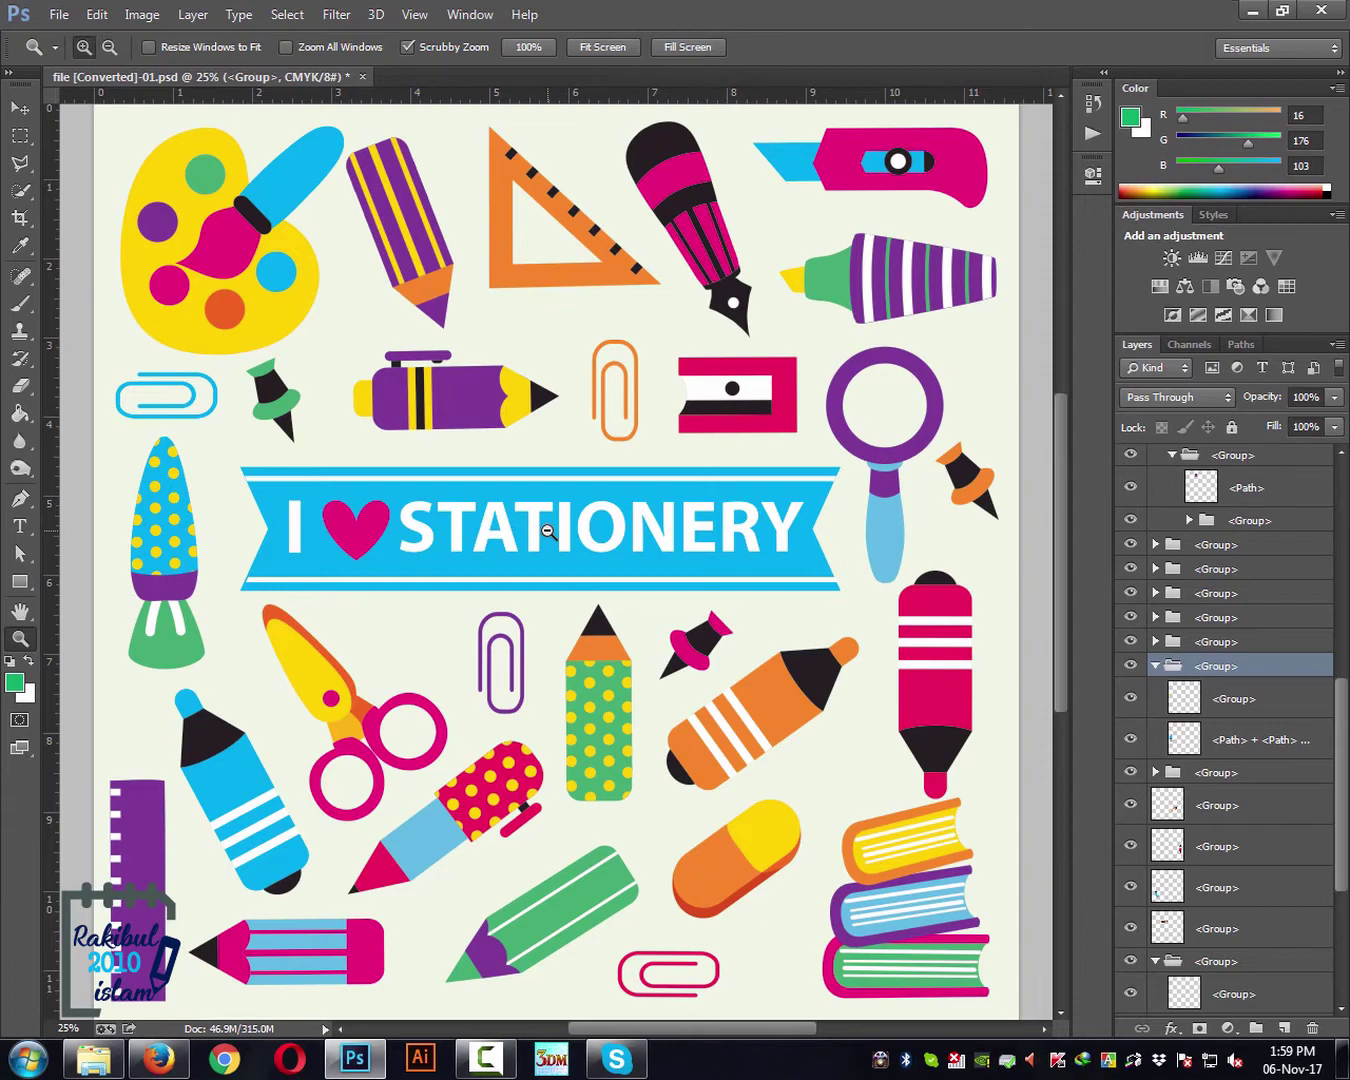
Step: With the Clone Stamp tool active, magnify the banner lettering to 200% and zoom back out to 33.3%
click(548, 531)
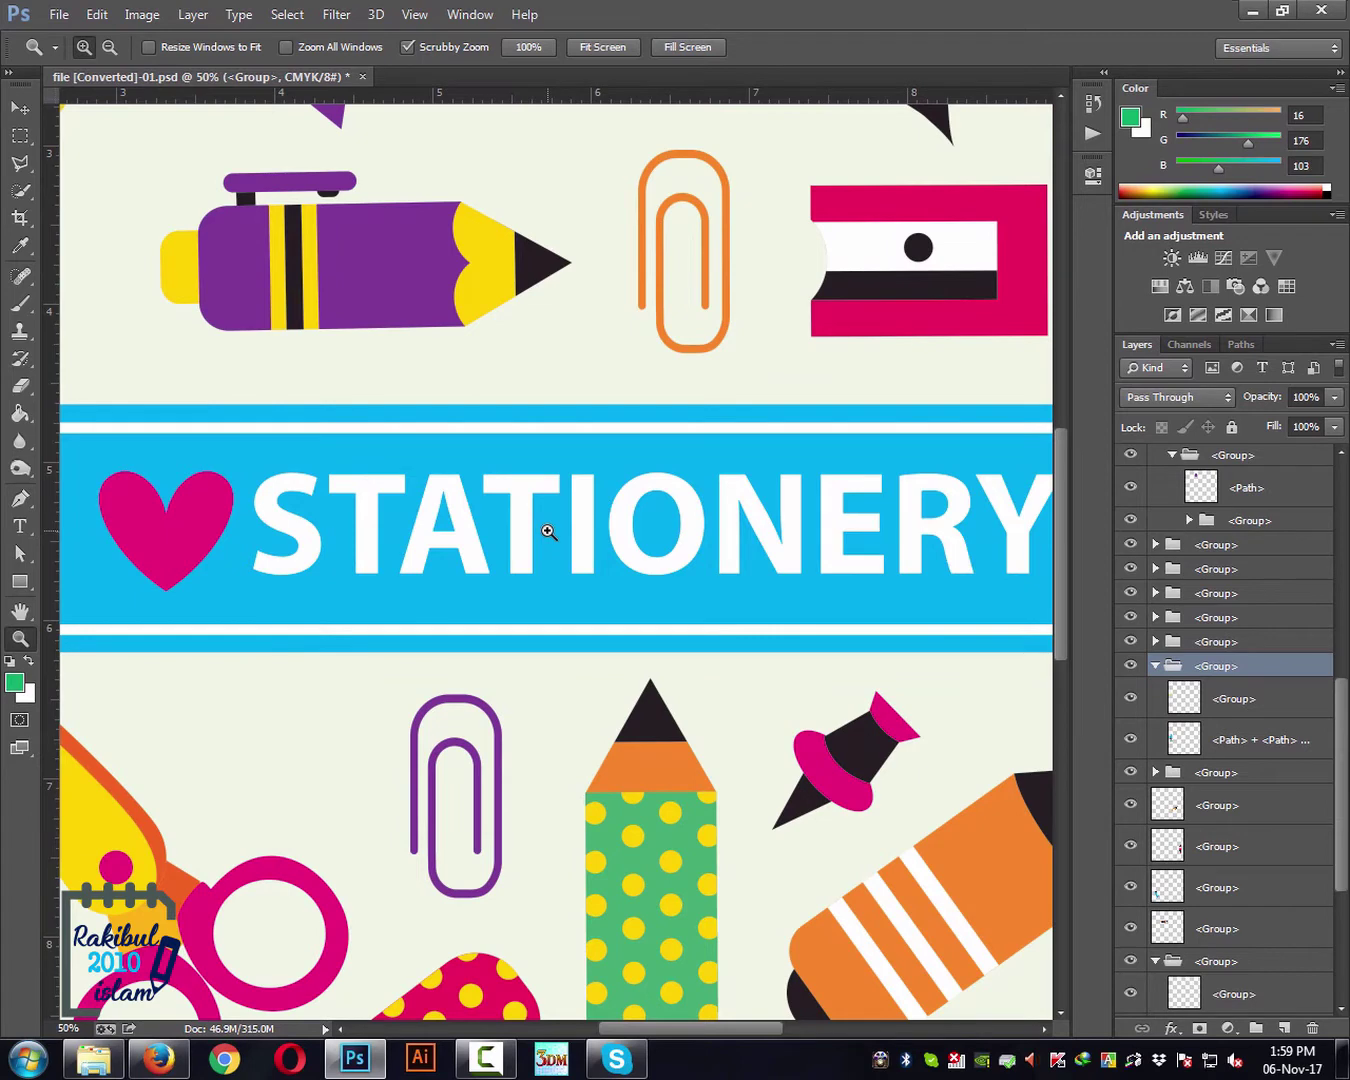
click(20, 108)
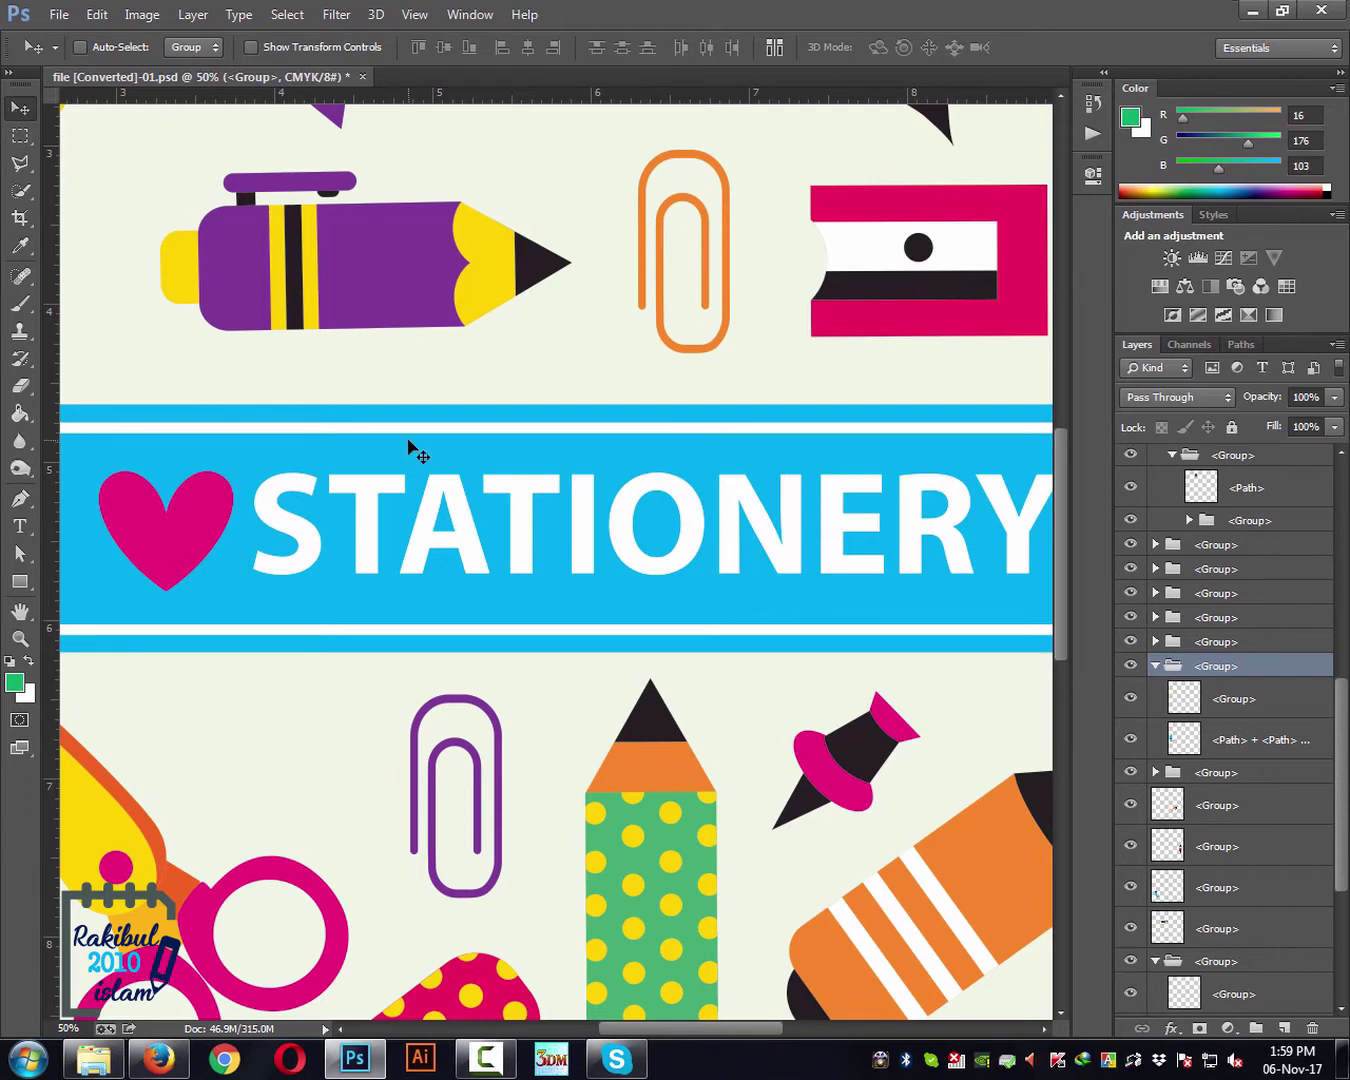
click(20, 331)
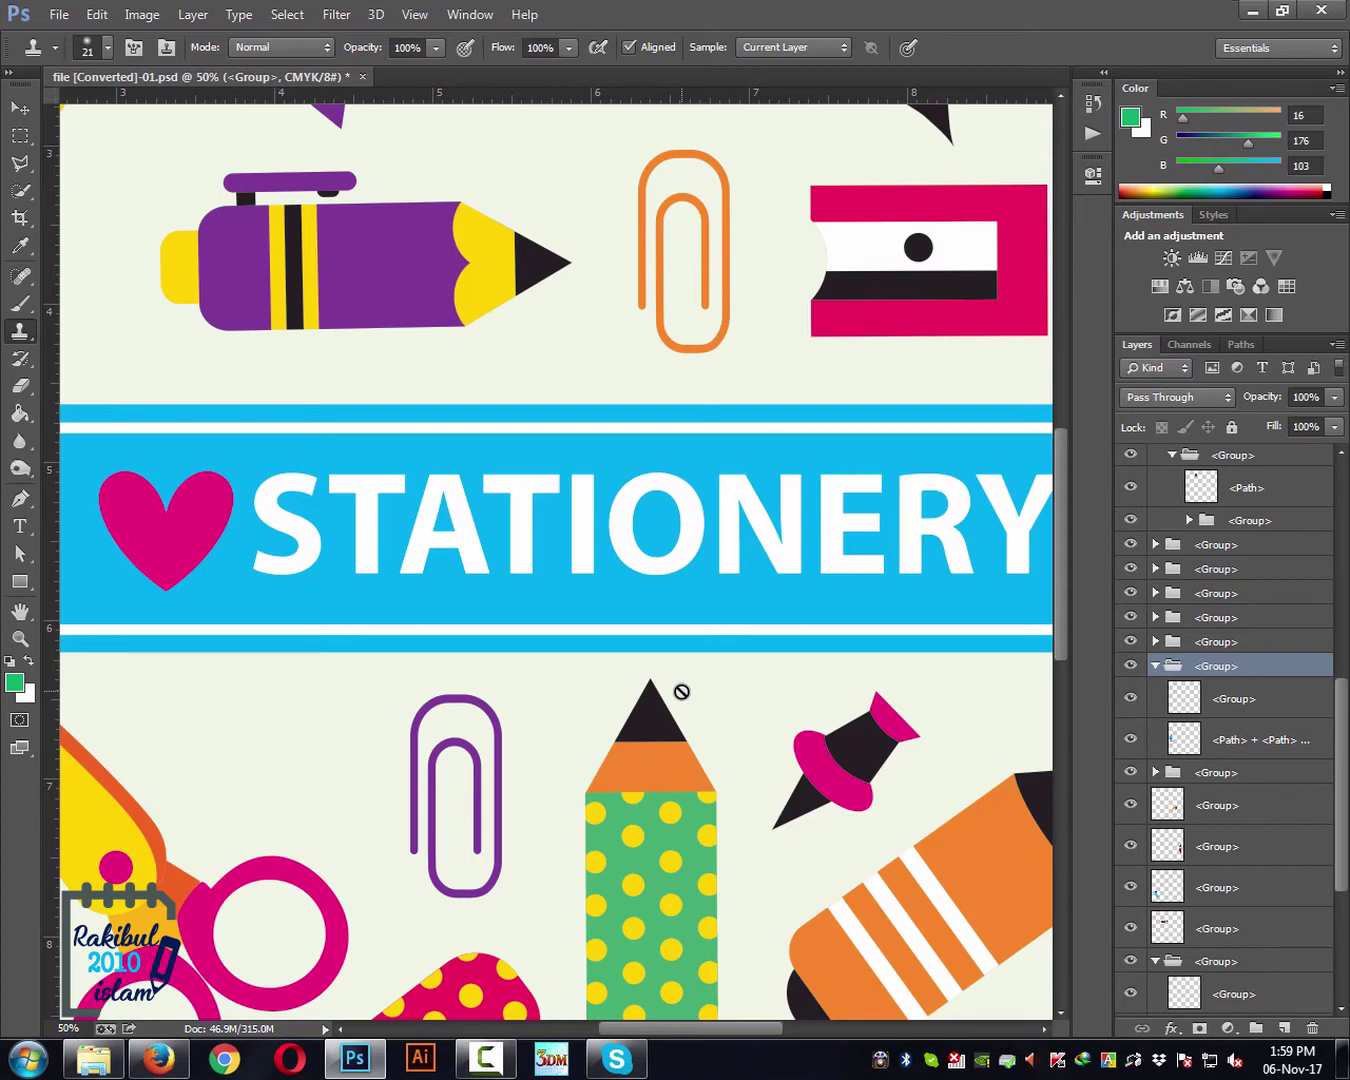
key(ctrl+plus)
key(ctrl+plus)
key(ctrl+plus)
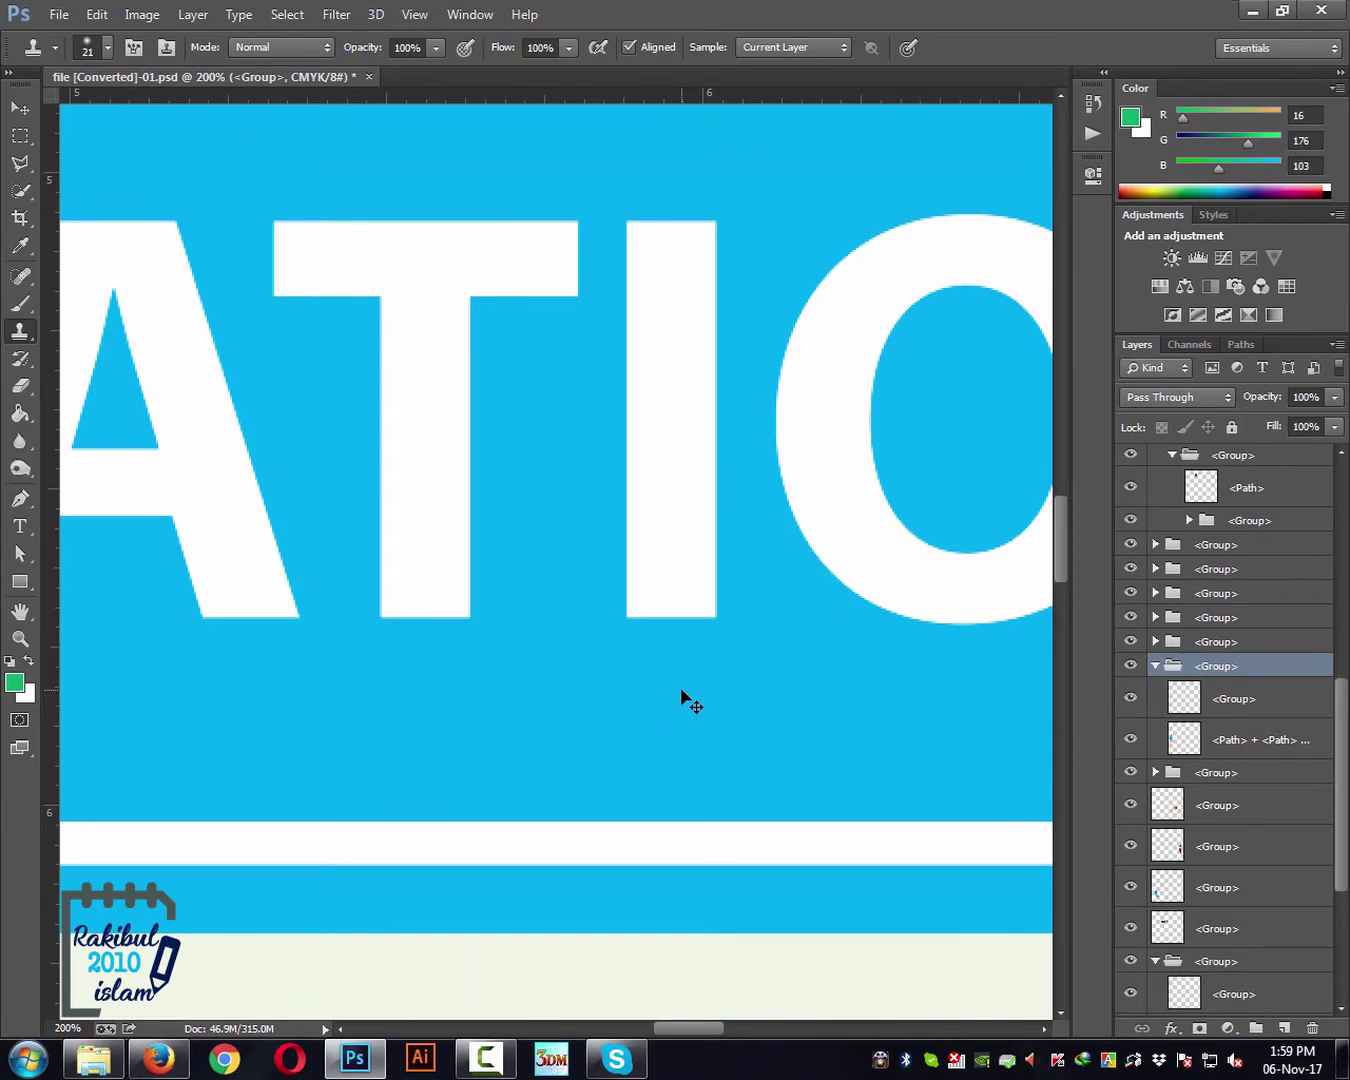
key(ctrl+minus)
key(ctrl+minus)
key(ctrl+minus)
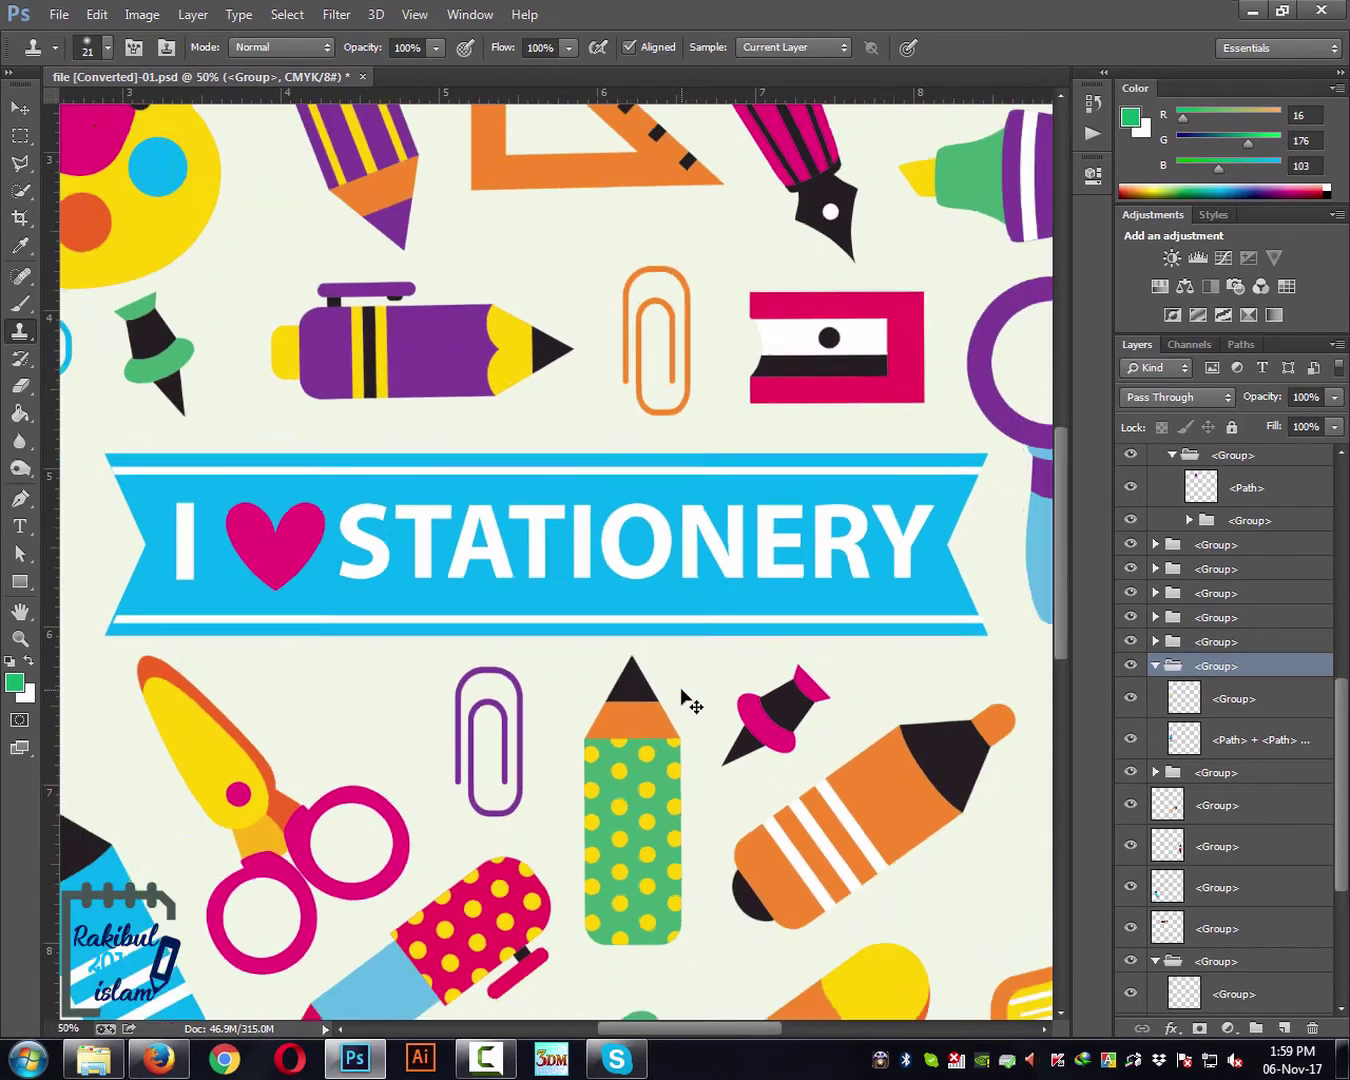
key(ctrl+minus)
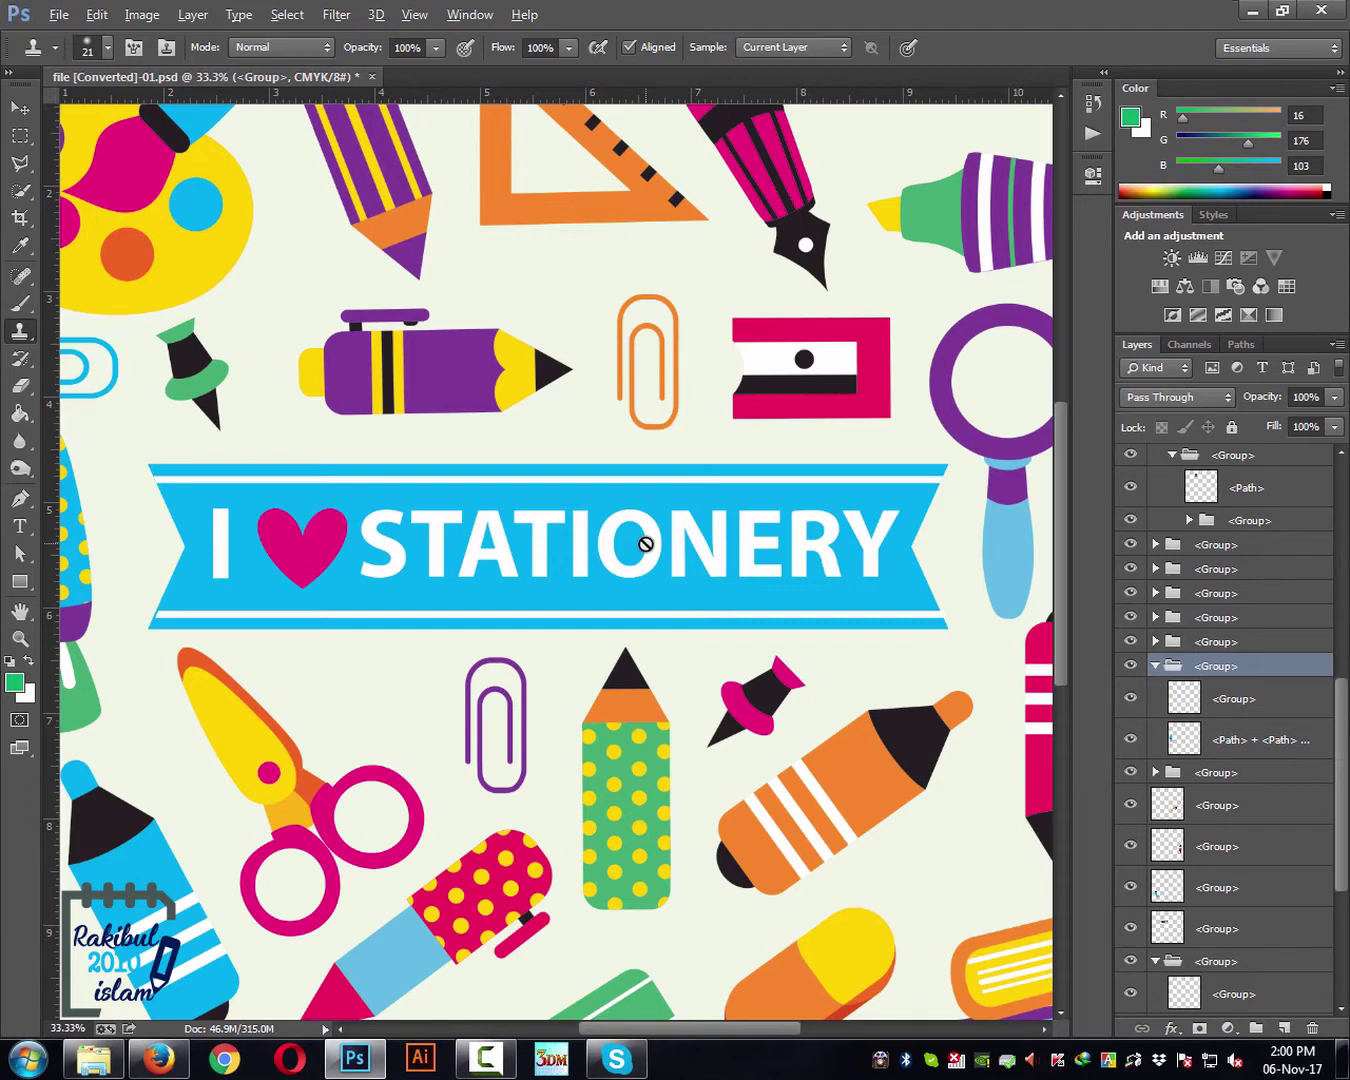
Step: Magnify the letter O of STATIONERY to about 152% and zoom back out to about 25%
scroll(645, 543, up, 5)
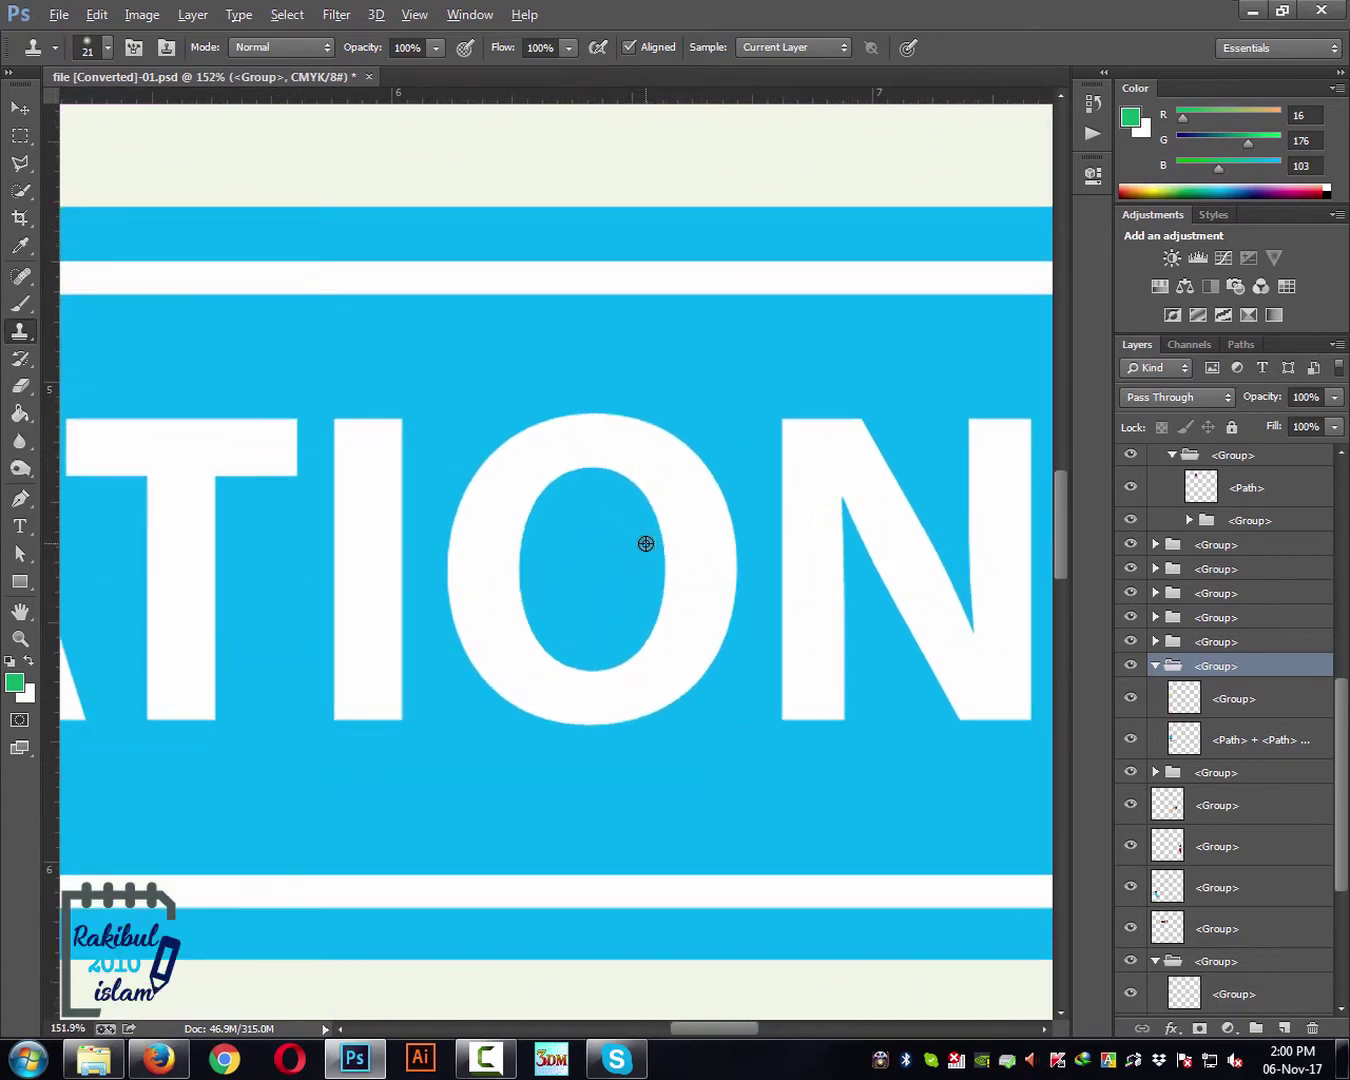
scroll(645, 544, down, 6)
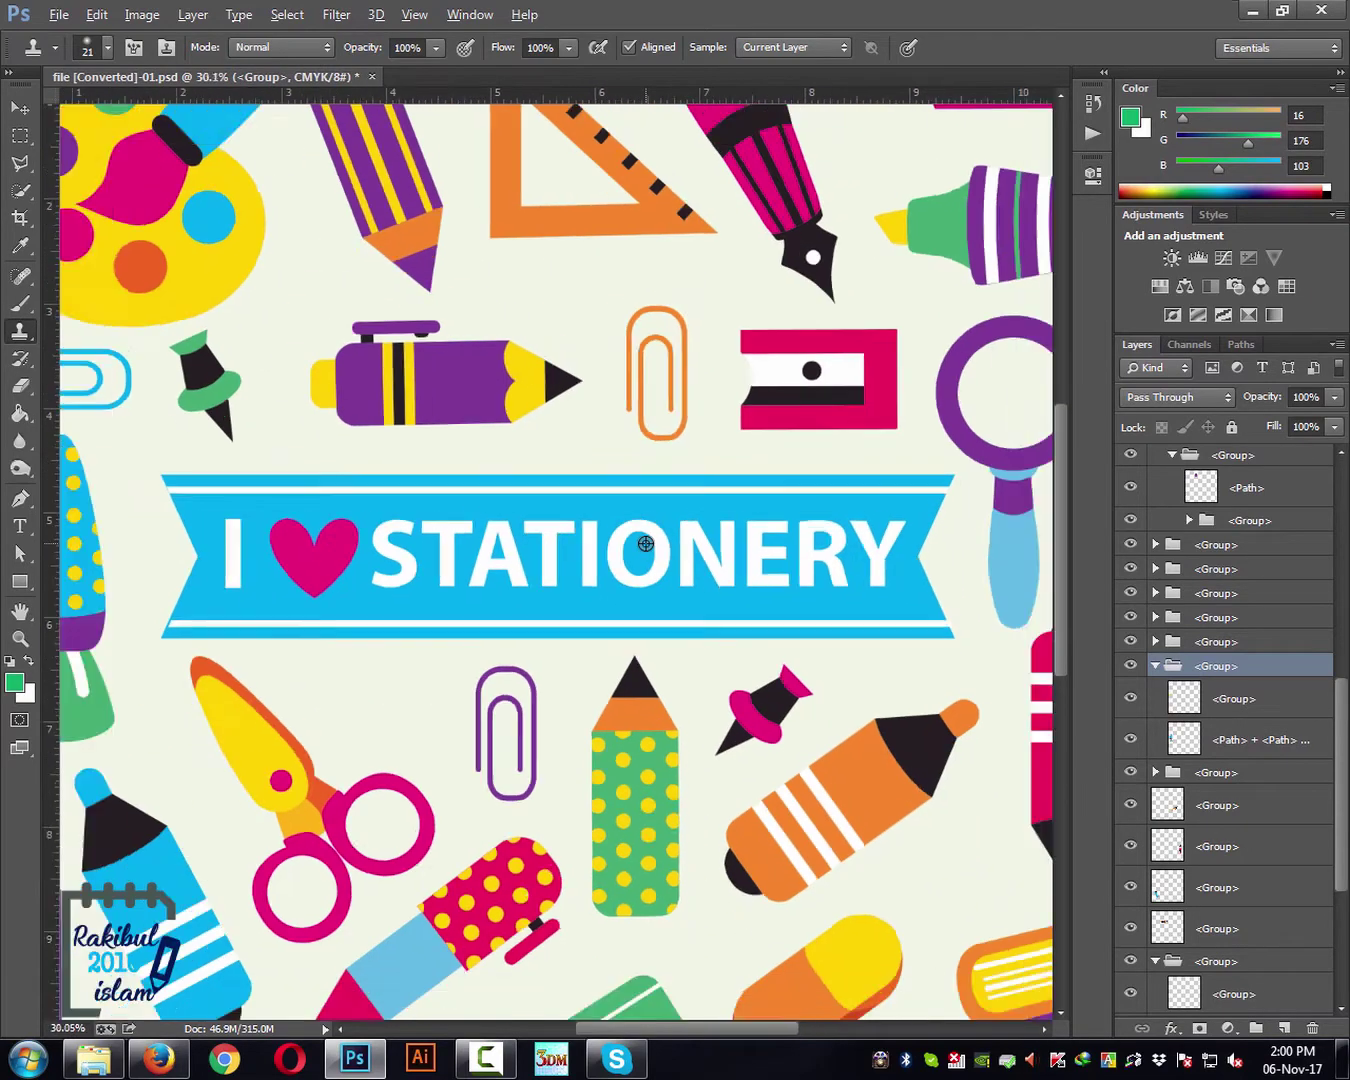
scroll(646, 543, down, 1)
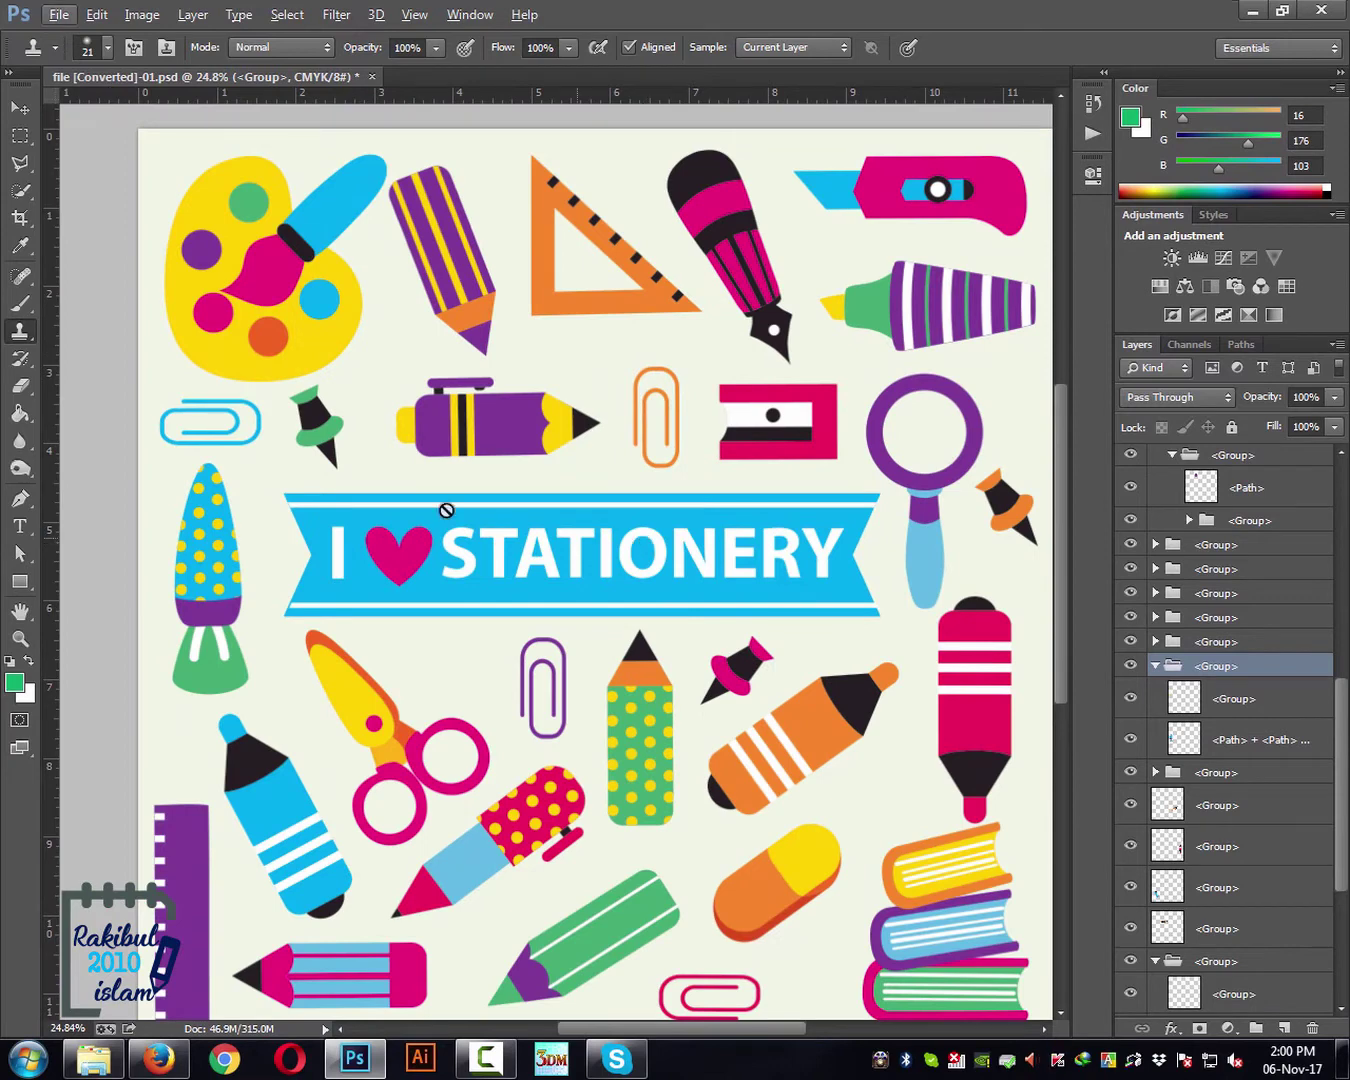
Step: With the Move tool active, magnify the banner's lower edge to about 137% and return to about 30%
click(20, 275)
click(20, 244)
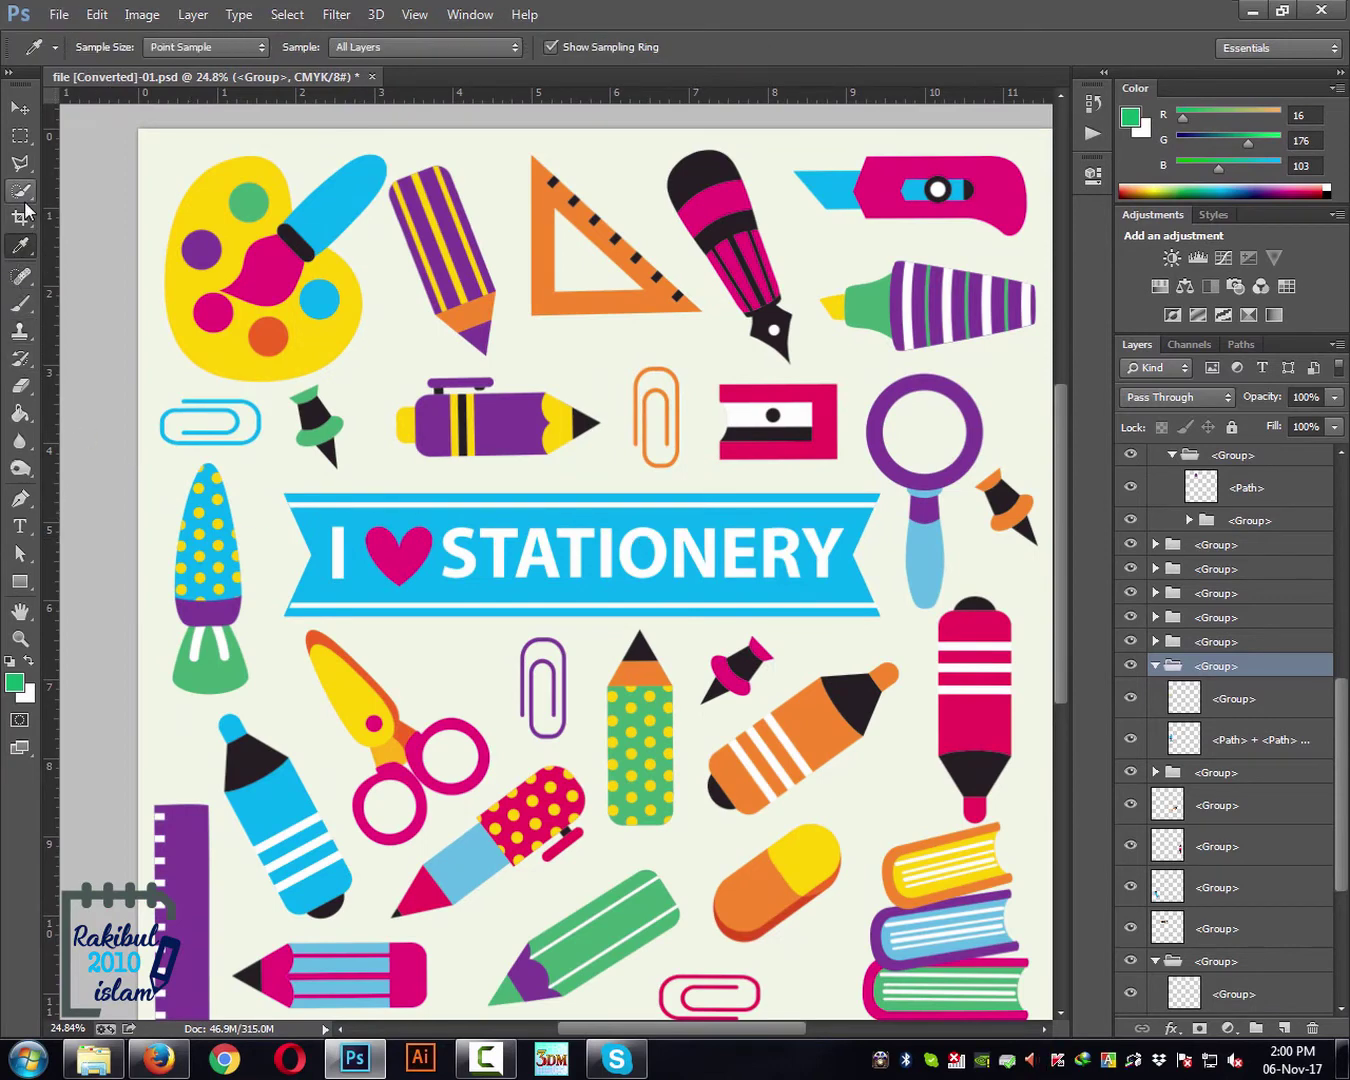
click(20, 218)
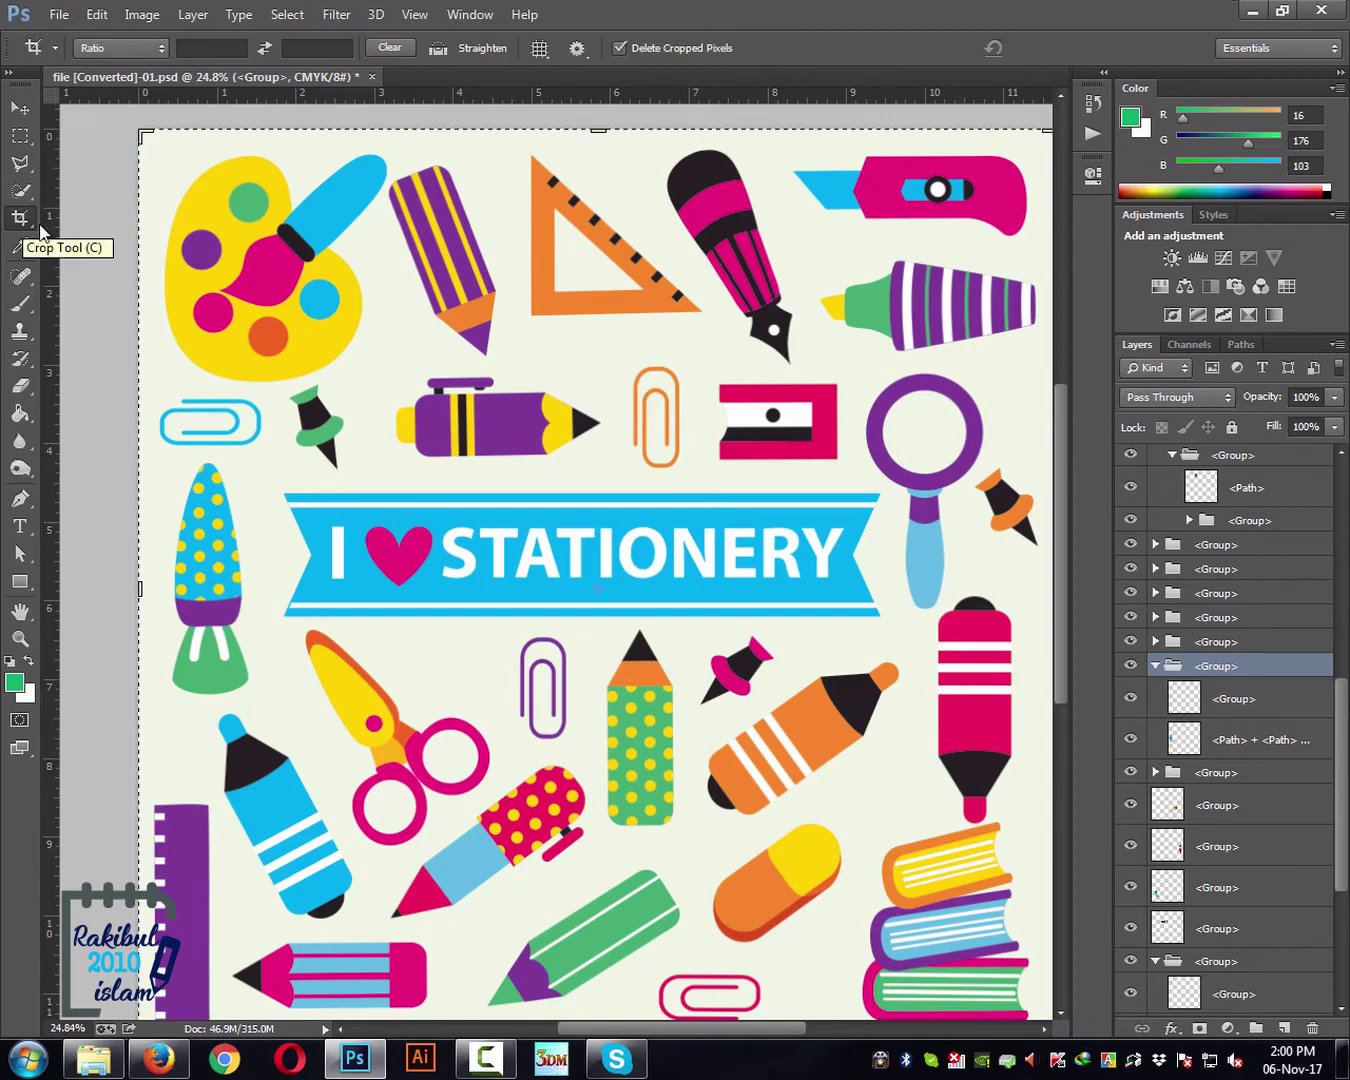
click(20, 106)
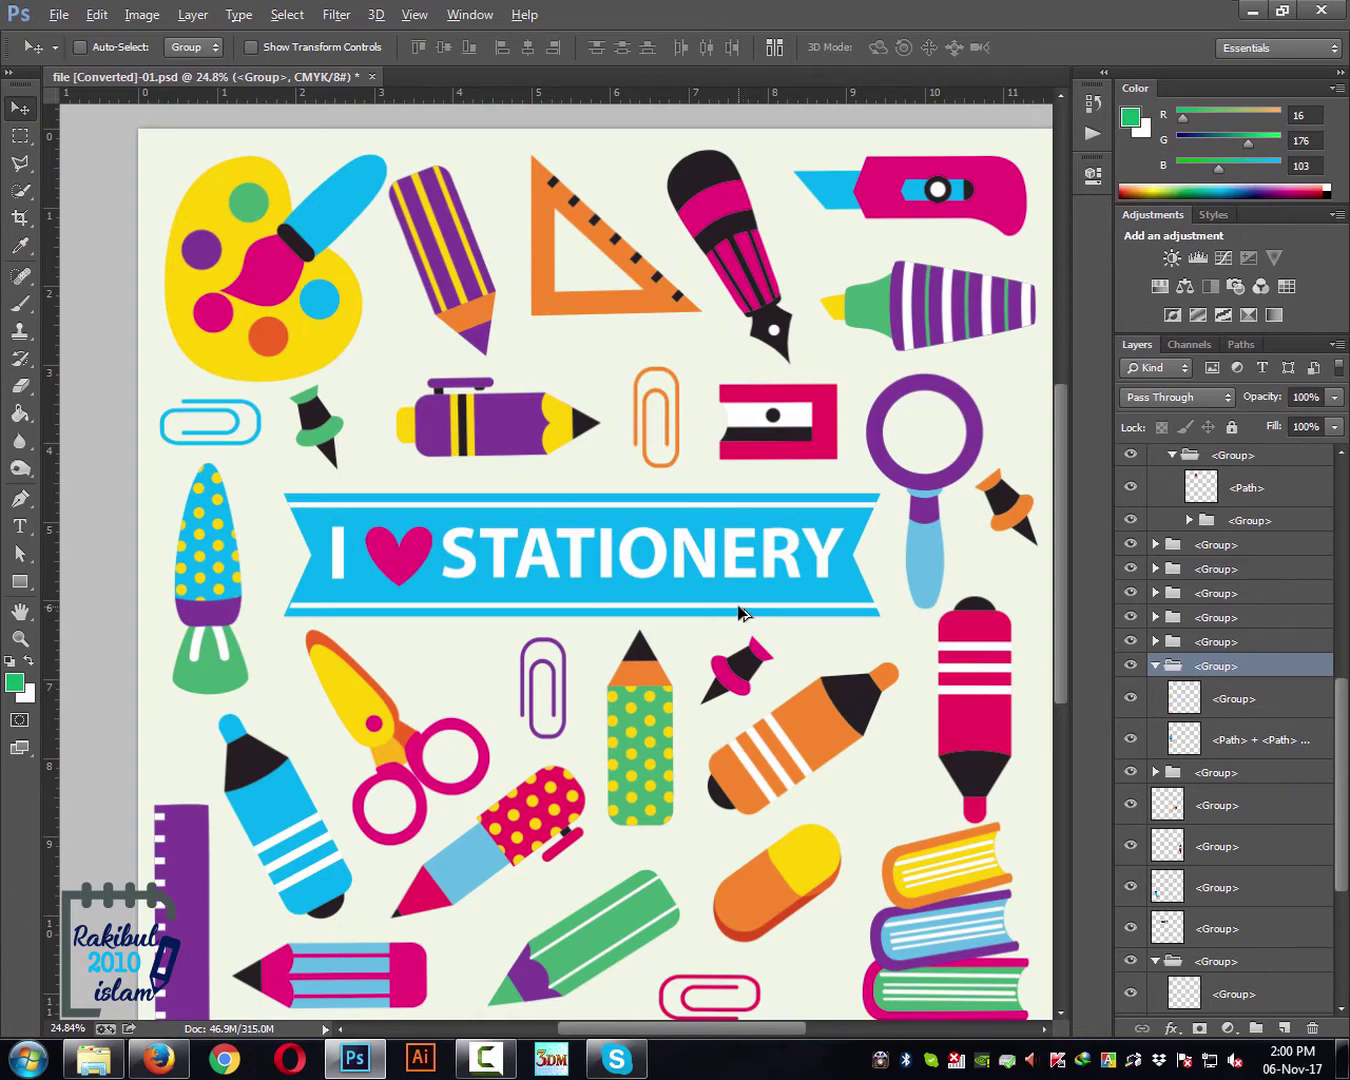
scroll(738, 613, up, 5)
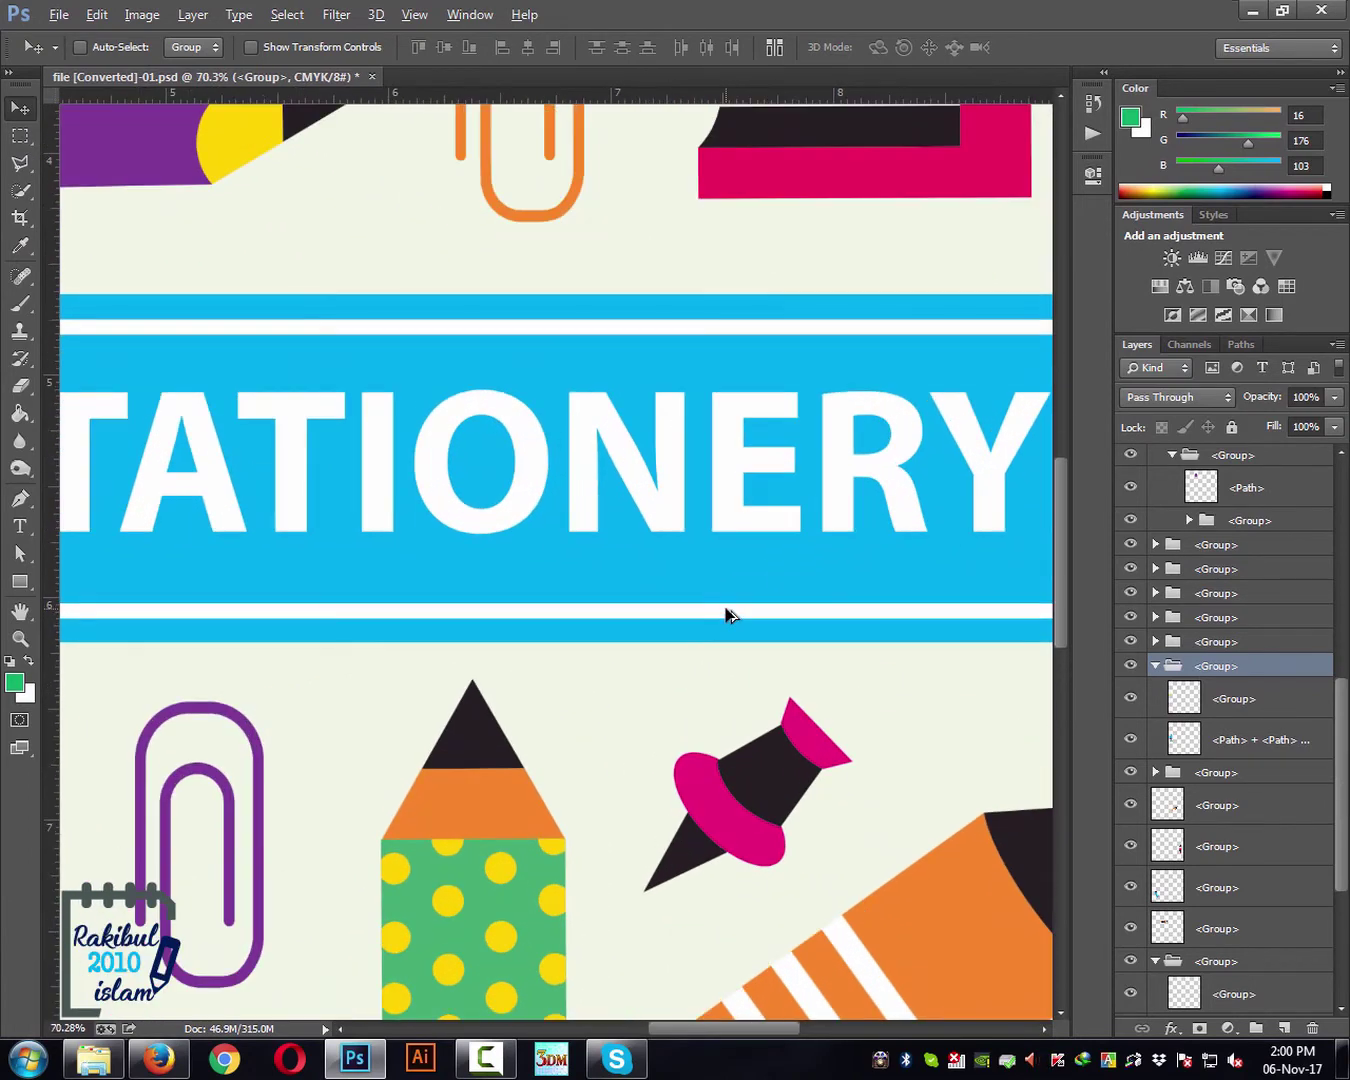
scroll(727, 614, up, 3)
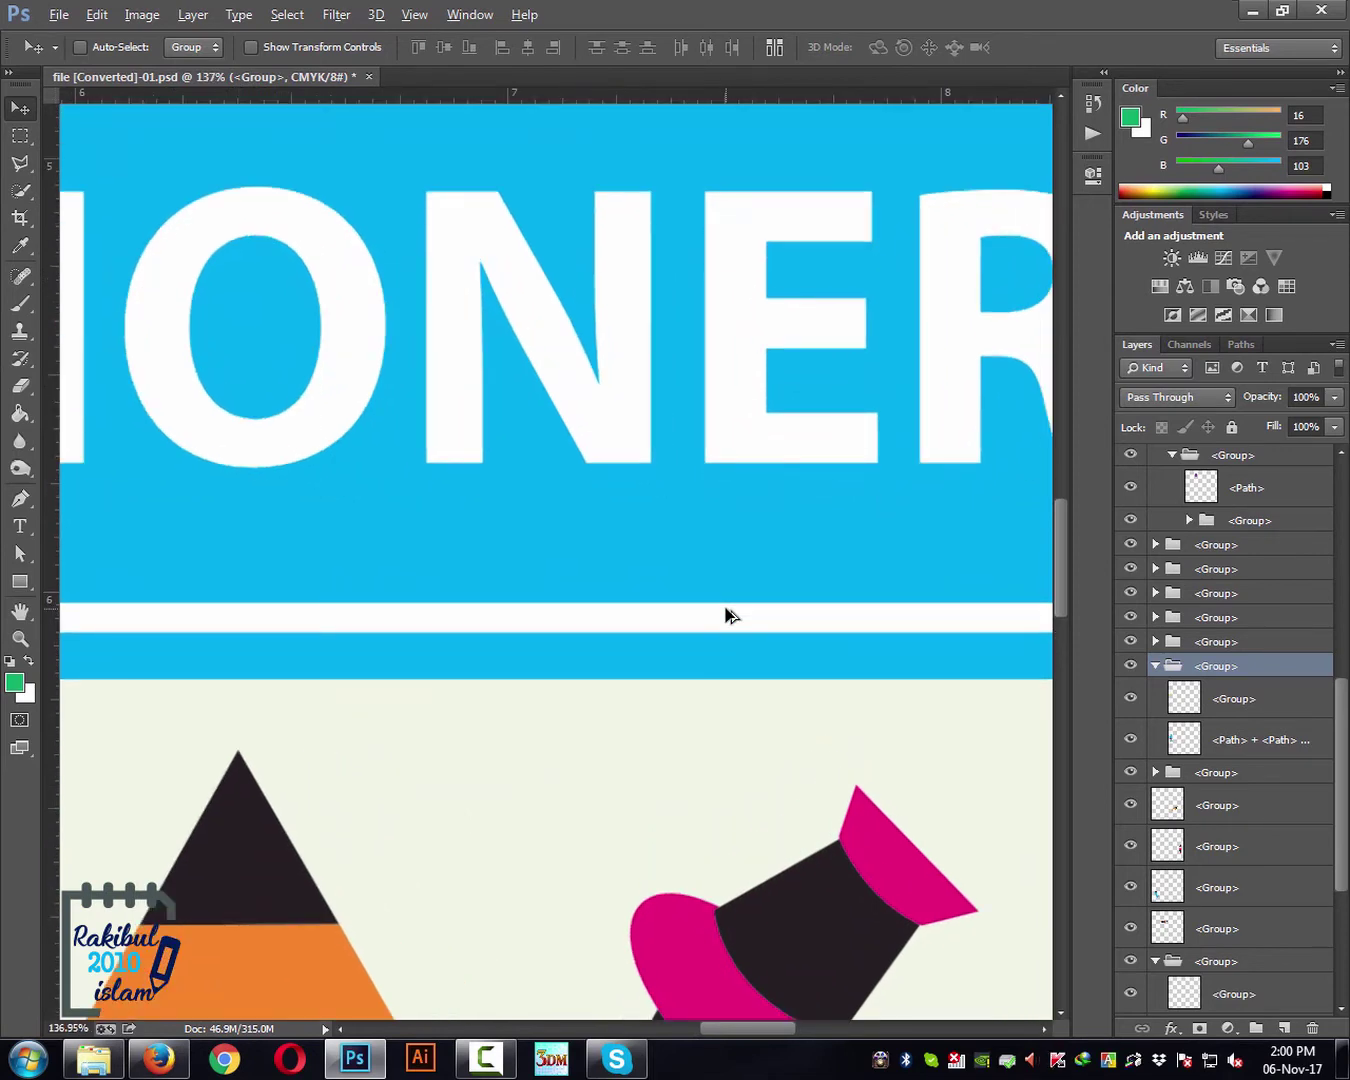
scroll(727, 614, down, 8)
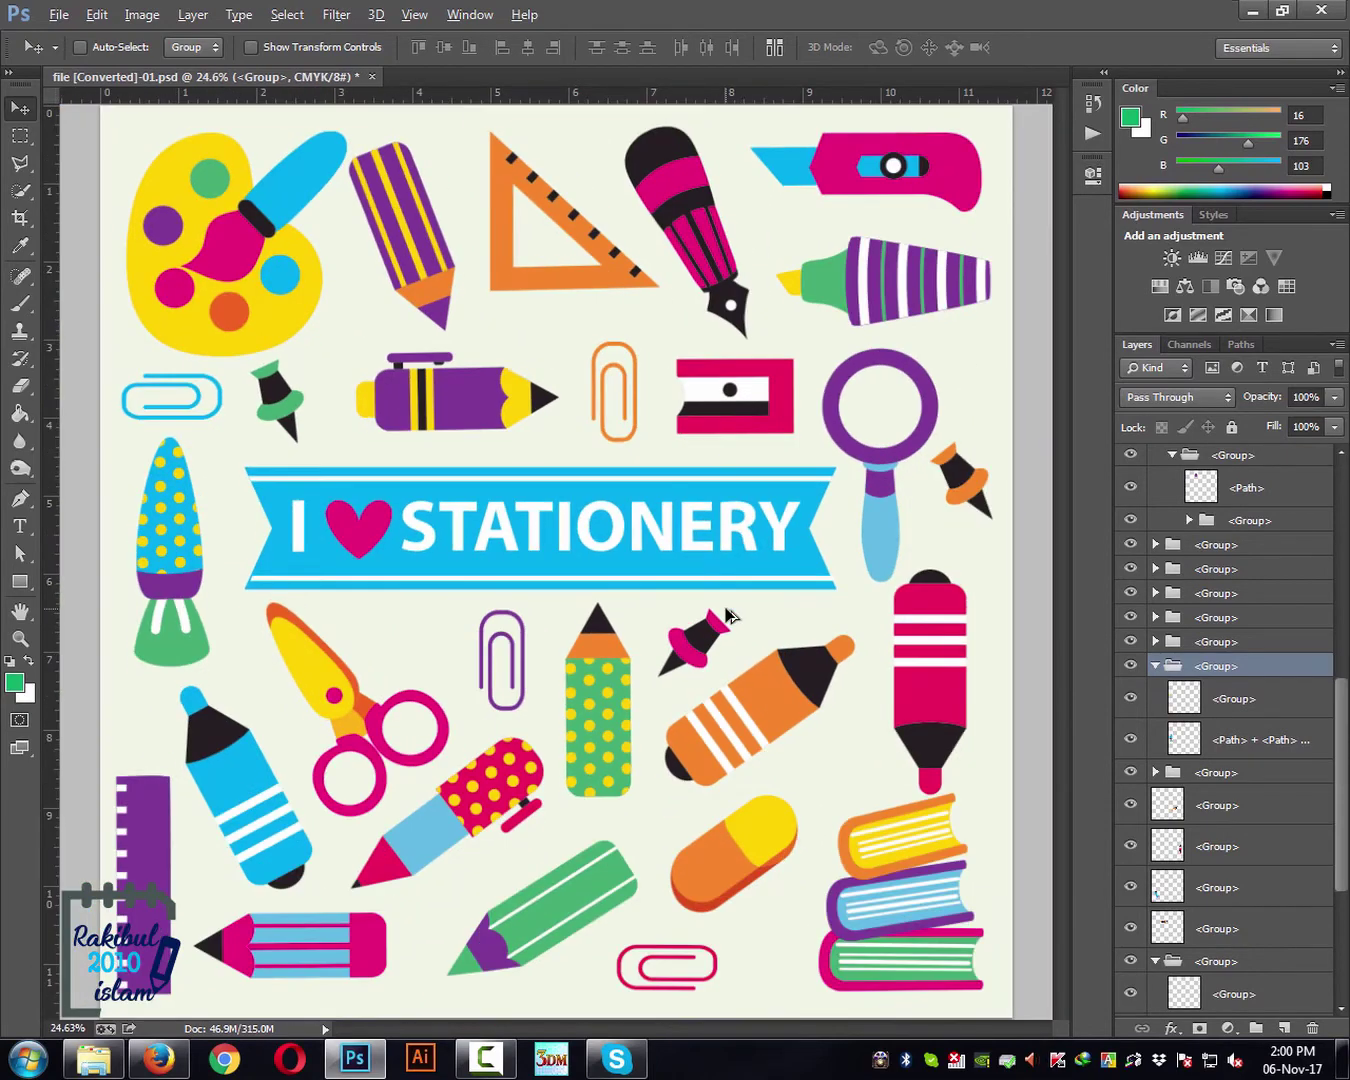
scroll(727, 614, up, 4)
scroll(727, 614, down, 4)
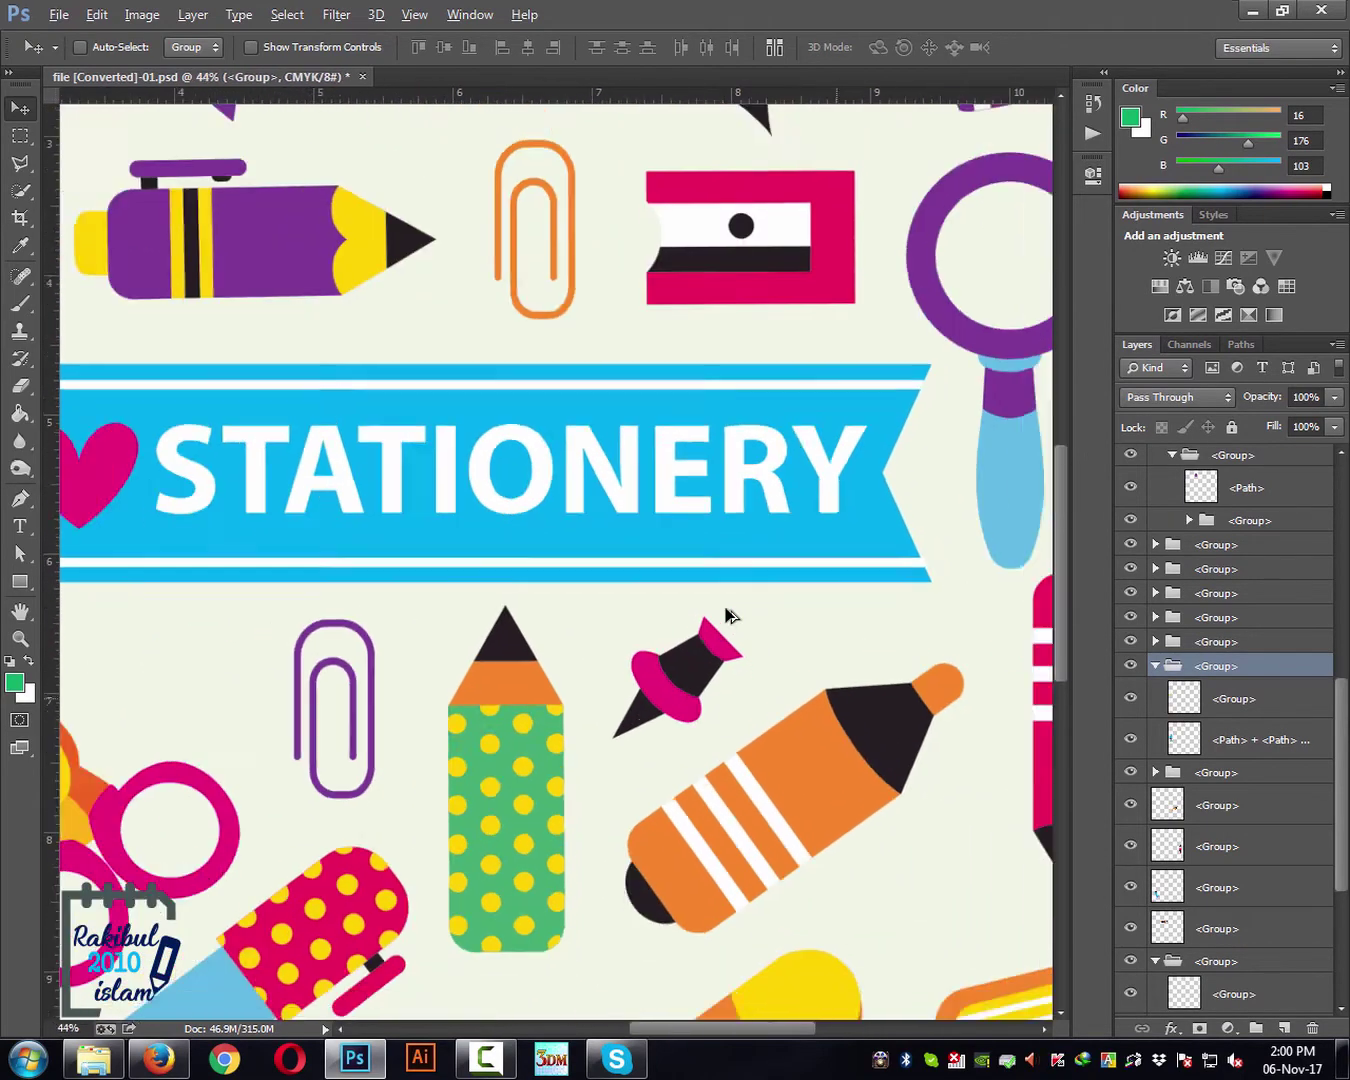
key(alt)
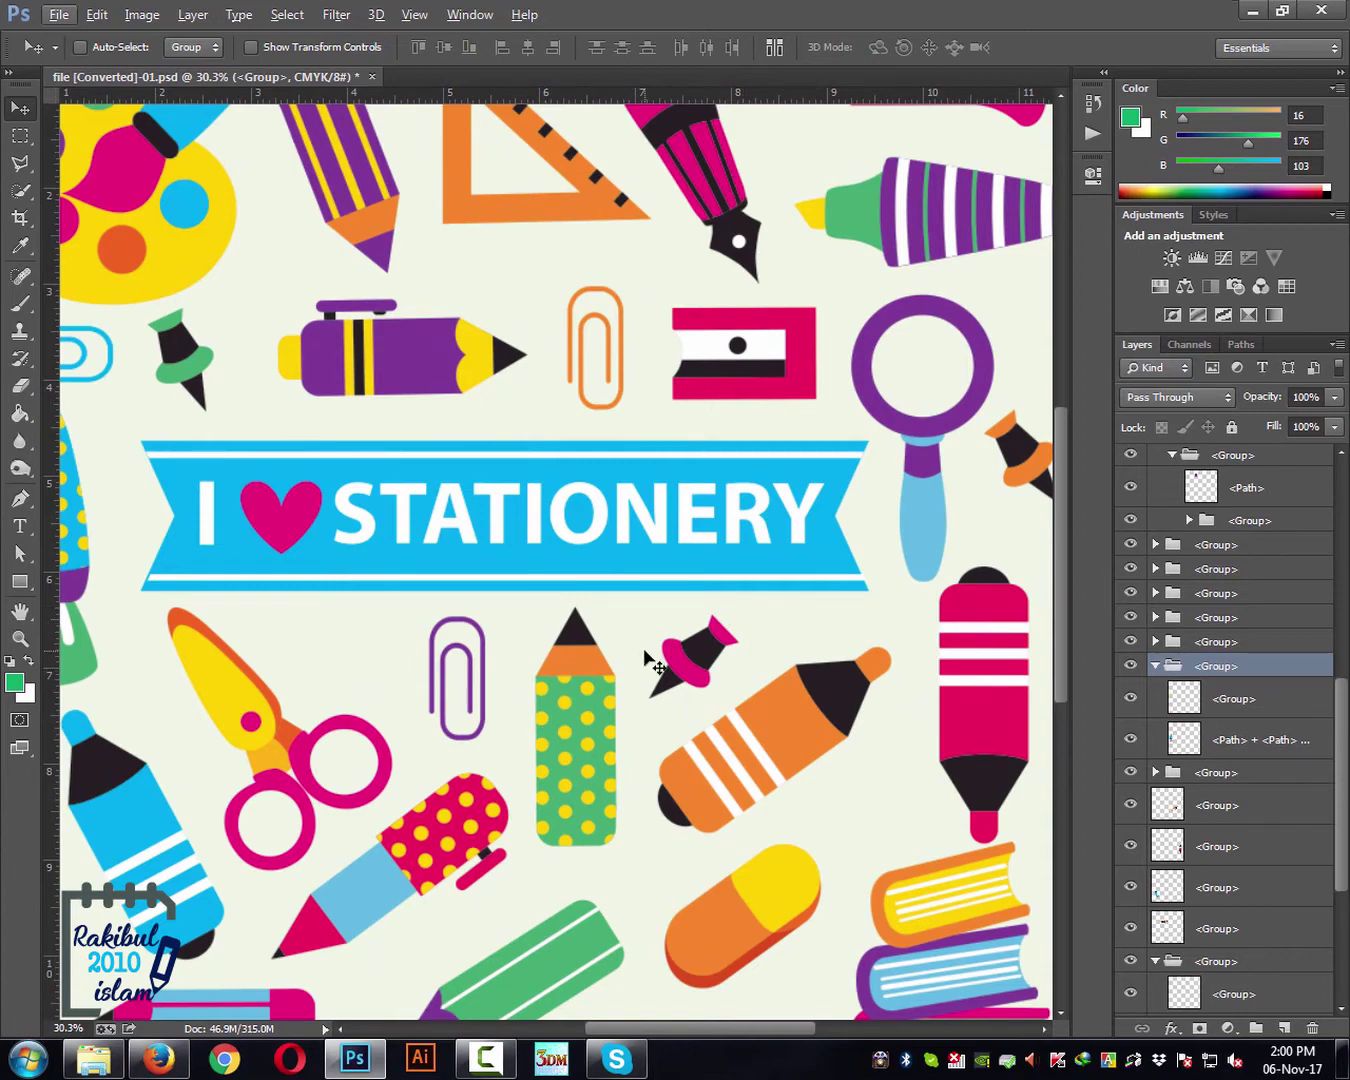
key(alt)
Step: Pan the artwork with the Hand tool to bring its lower-left corner into view
click(20, 614)
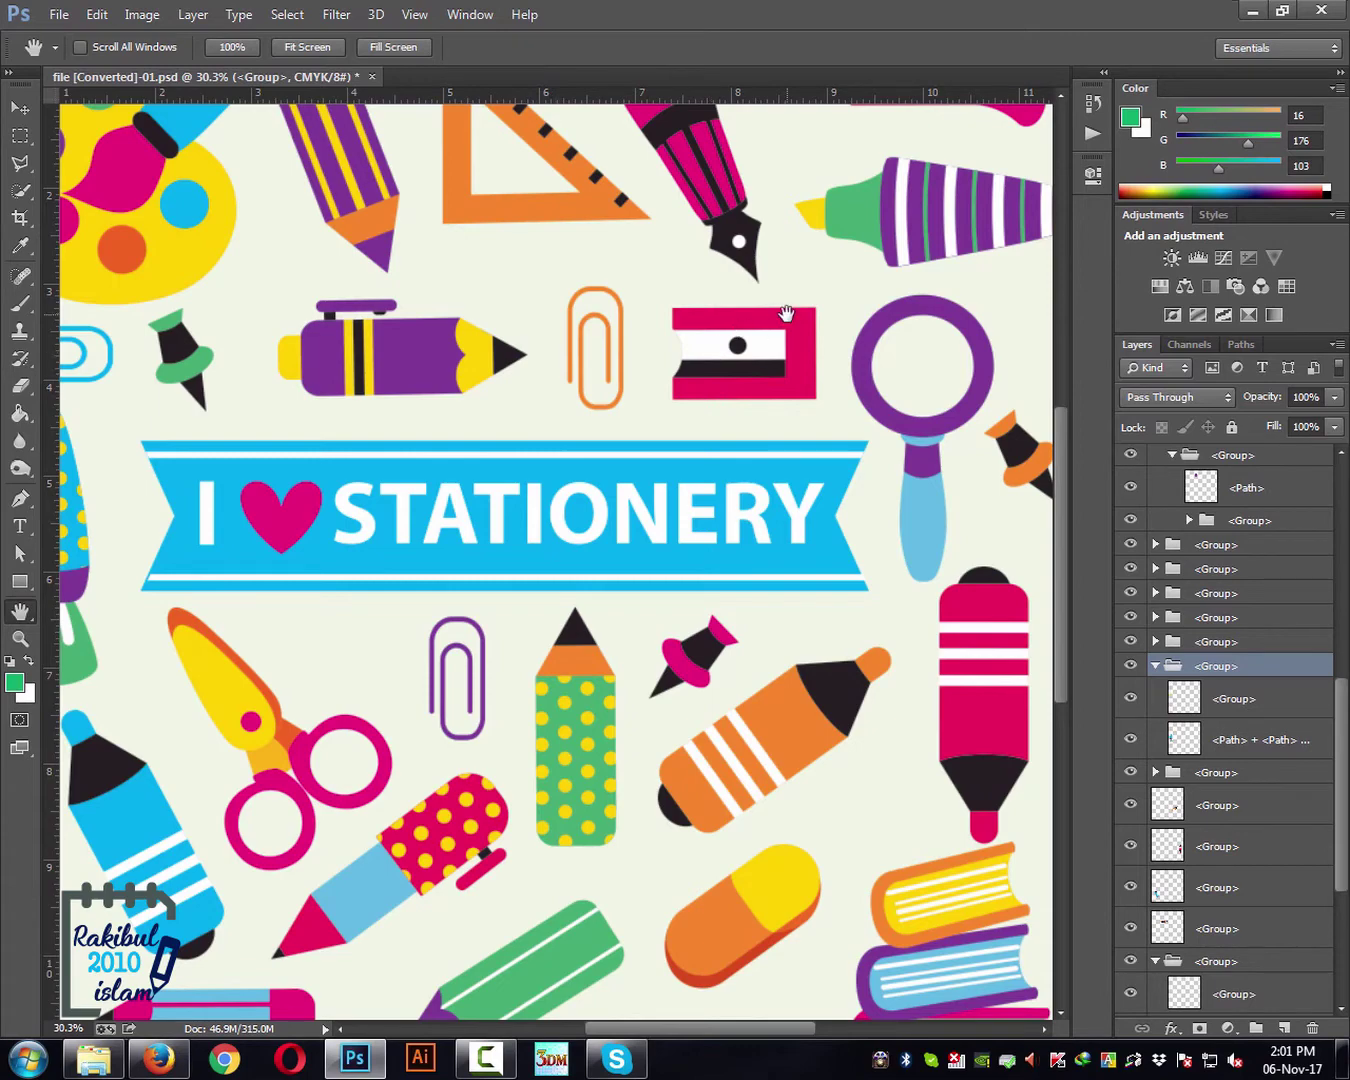
drag(784, 316, 652, 338)
drag(652, 482, 438, 467)
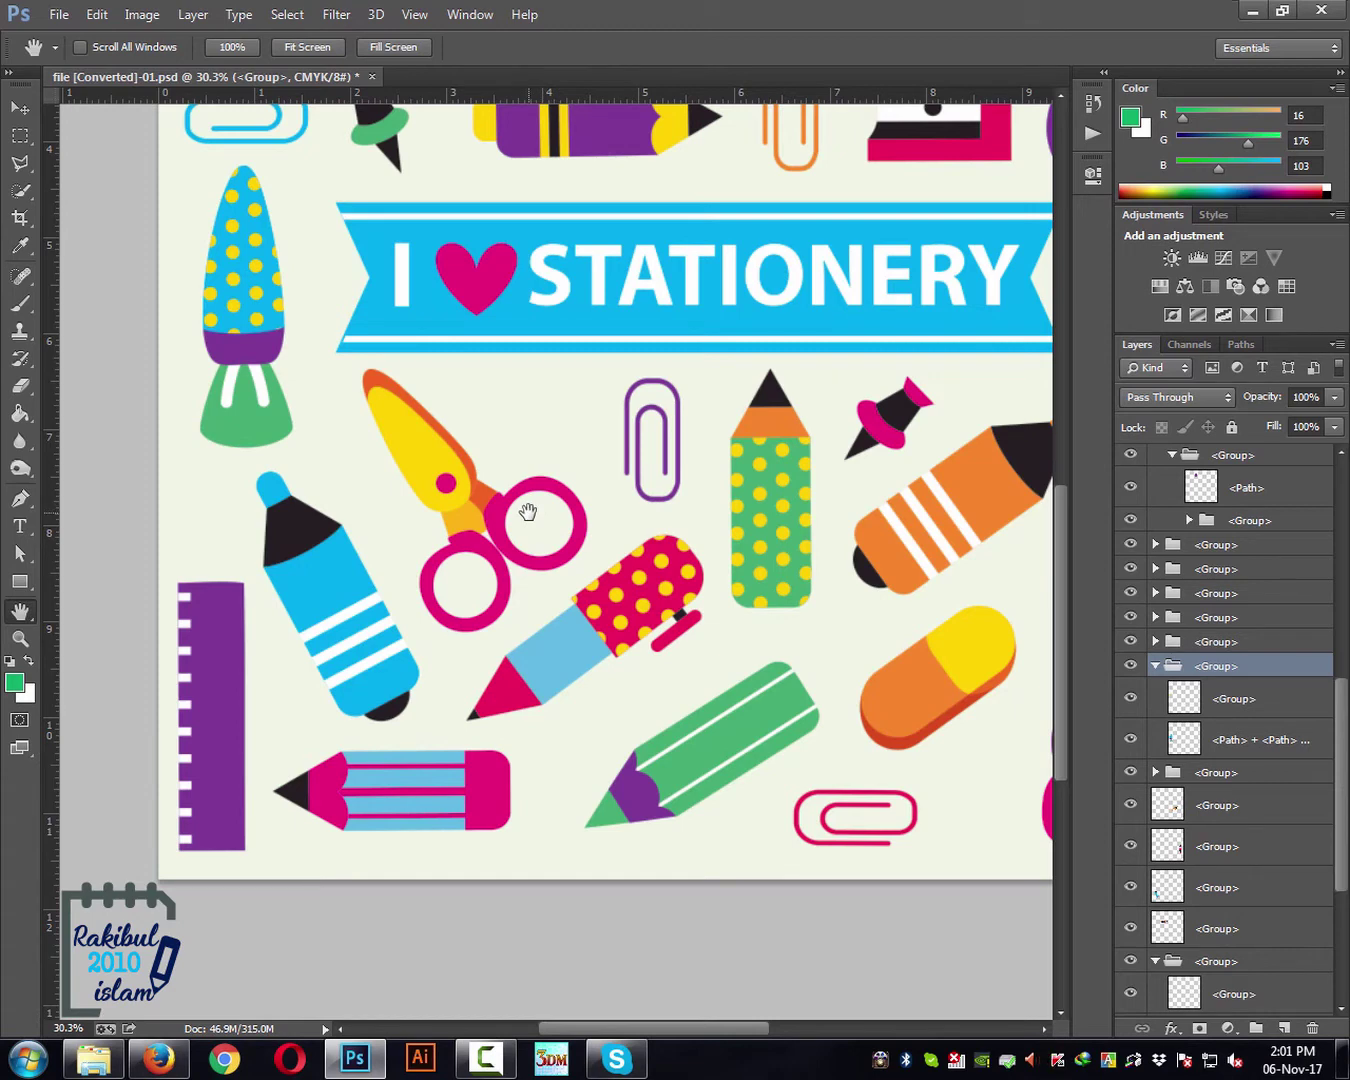
Step: With the Eyedropper active, use the temporary Hand tool to pan to the artwork's upper-right corner
click(27, 561)
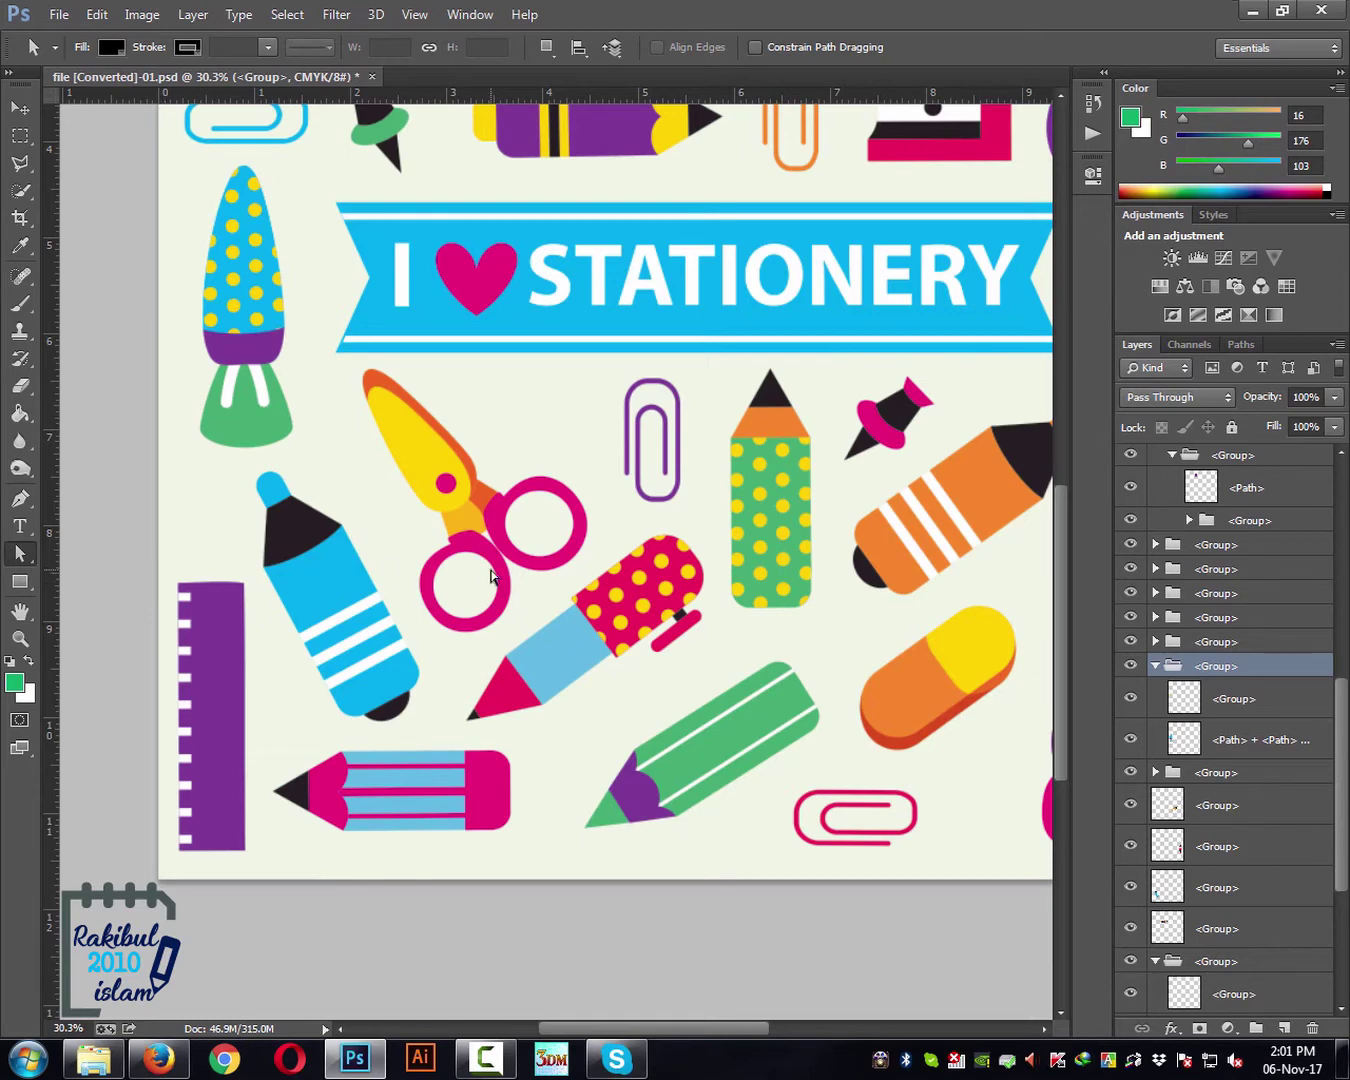
click(21, 330)
click(21, 303)
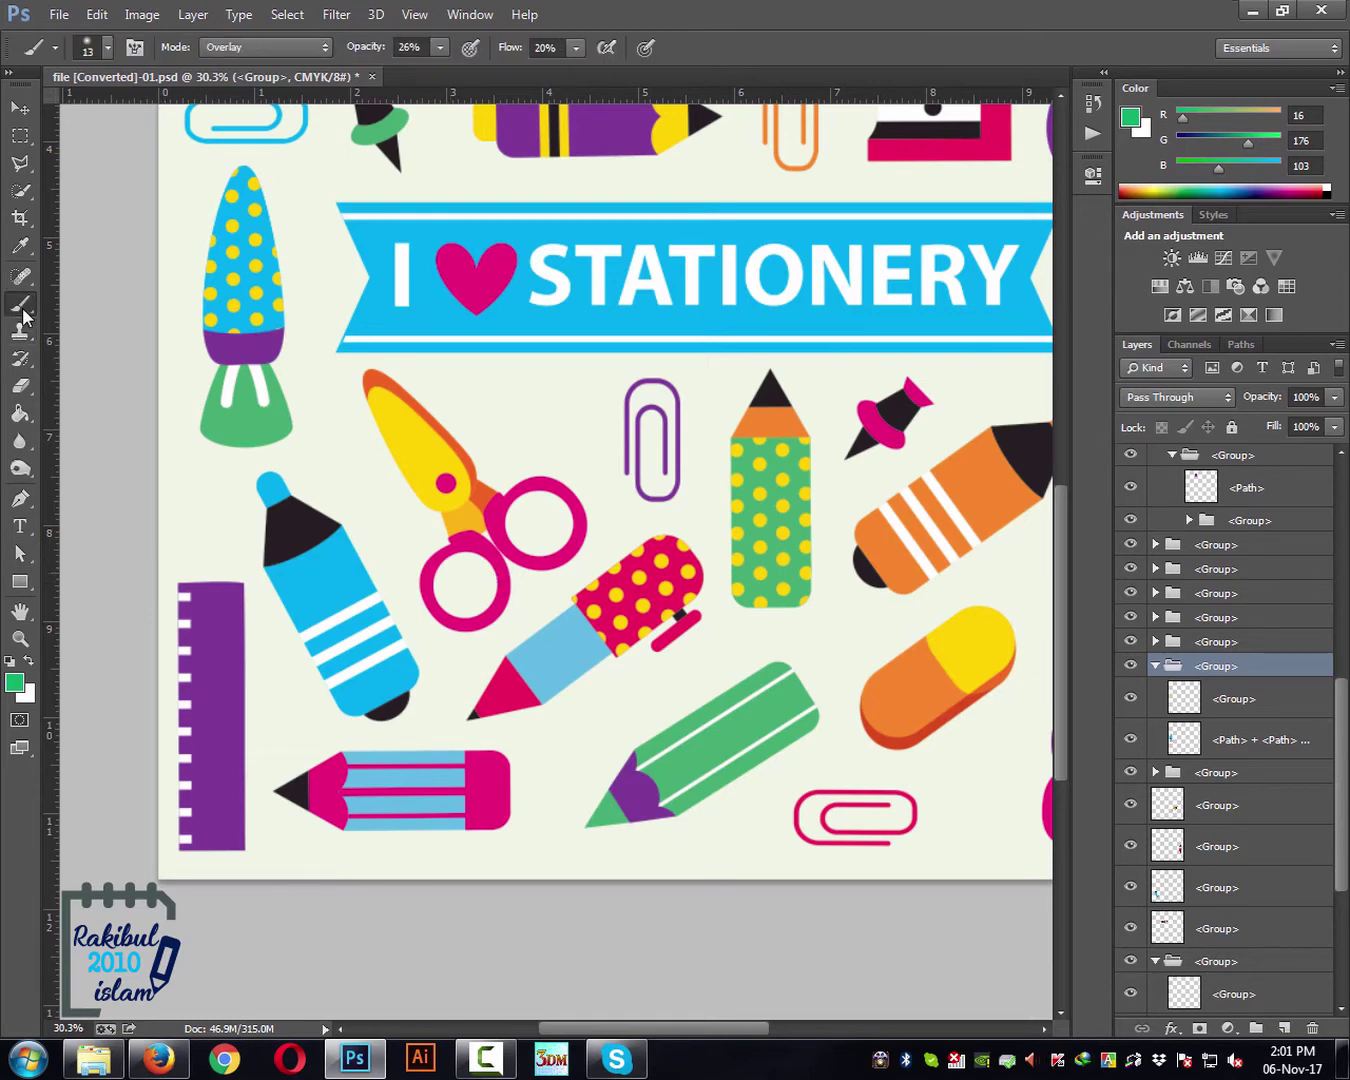
click(21, 248)
click(21, 248)
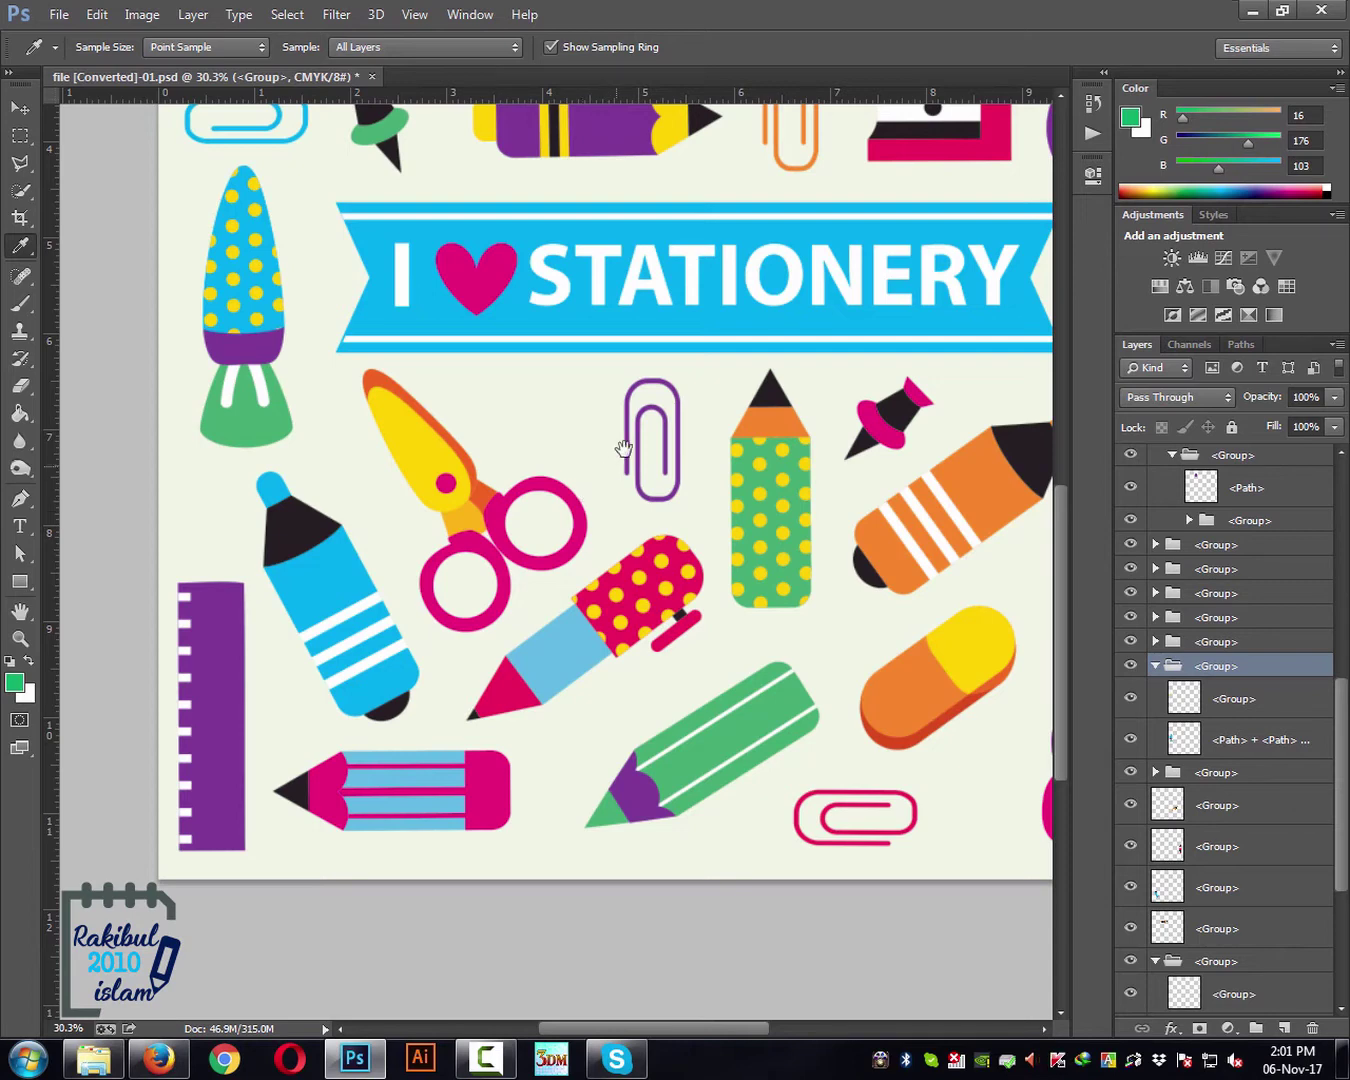
drag(850, 383, 563, 642)
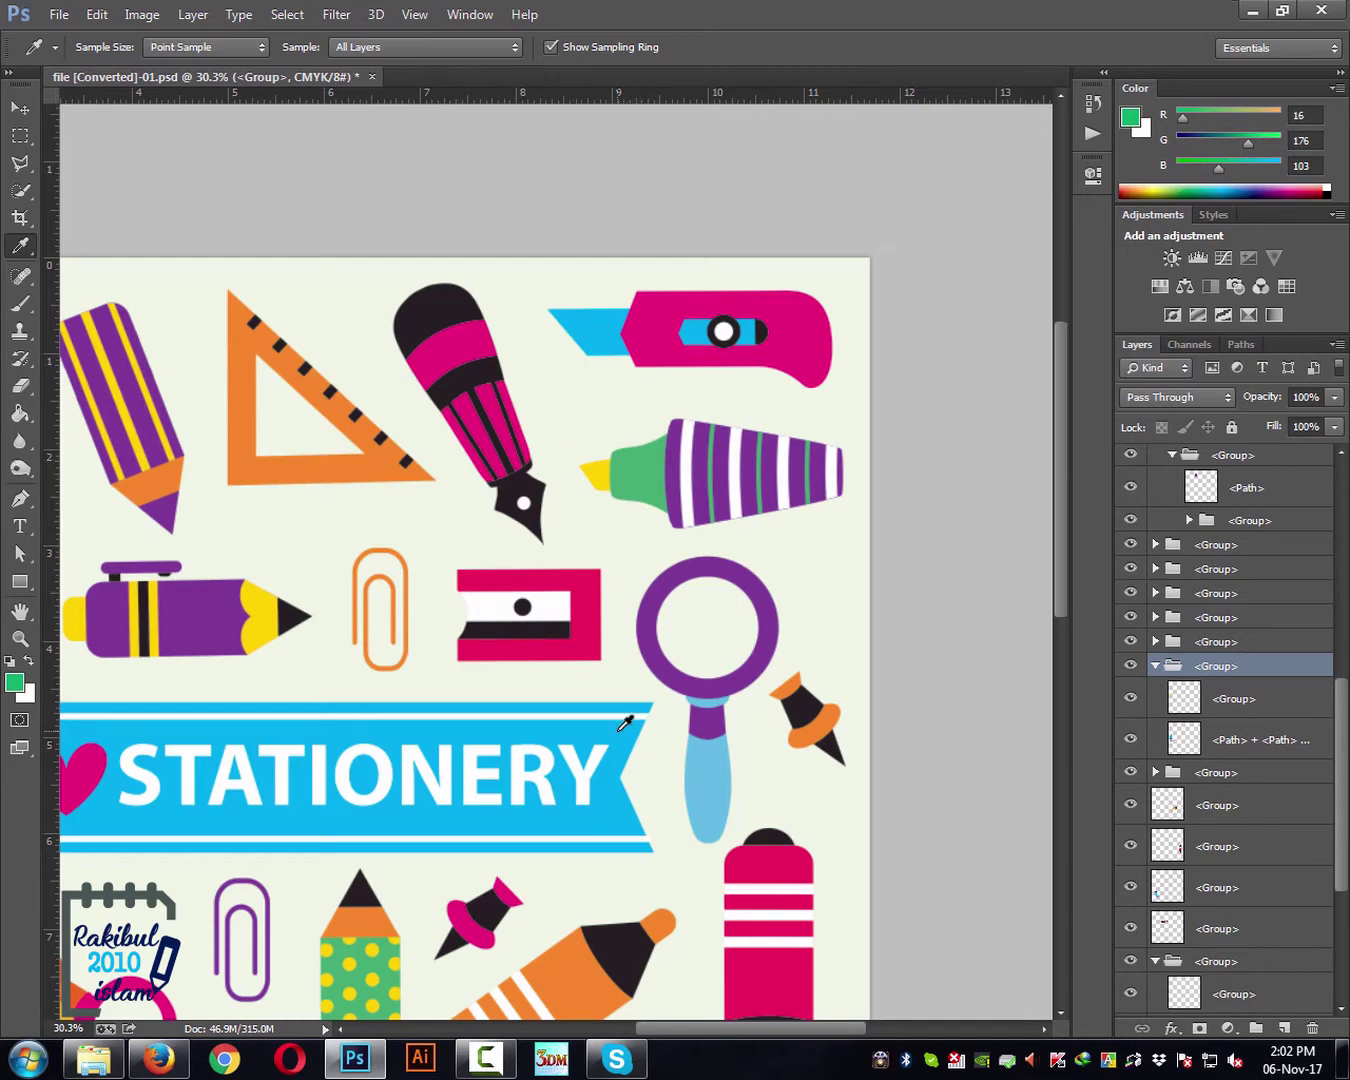
Step: With the Brush tool active, pan temporarily to the artwork's lower-right corner and on to its upper-left corner
click(20, 385)
click(21, 357)
click(20, 304)
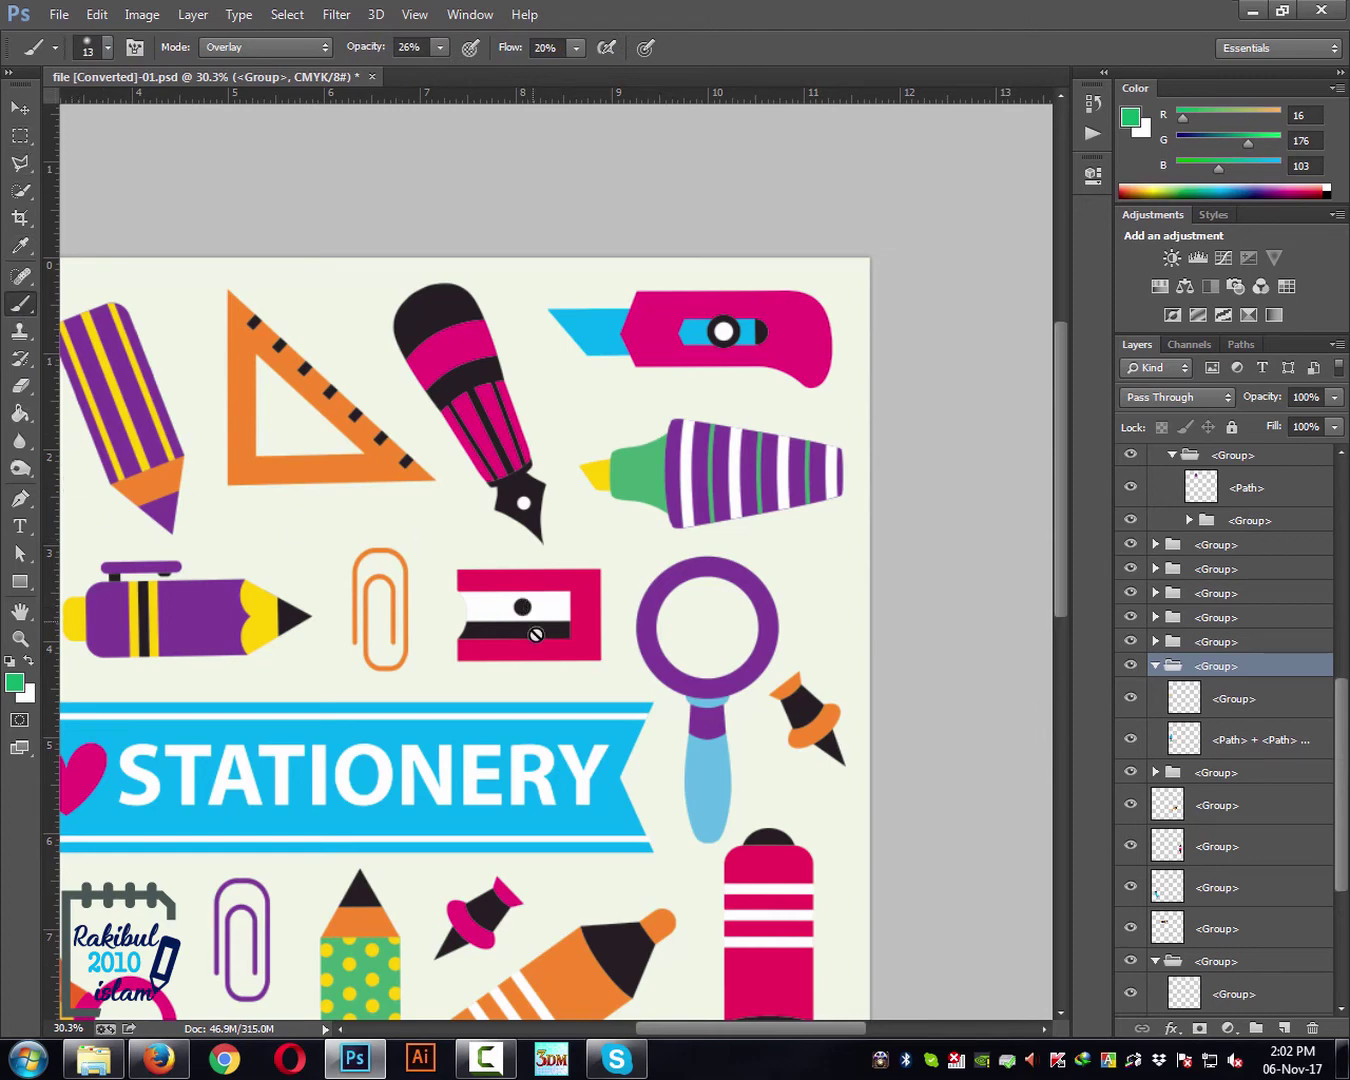
key(space)
drag(405, 761, 560, 453)
drag(540, 784, 455, 544)
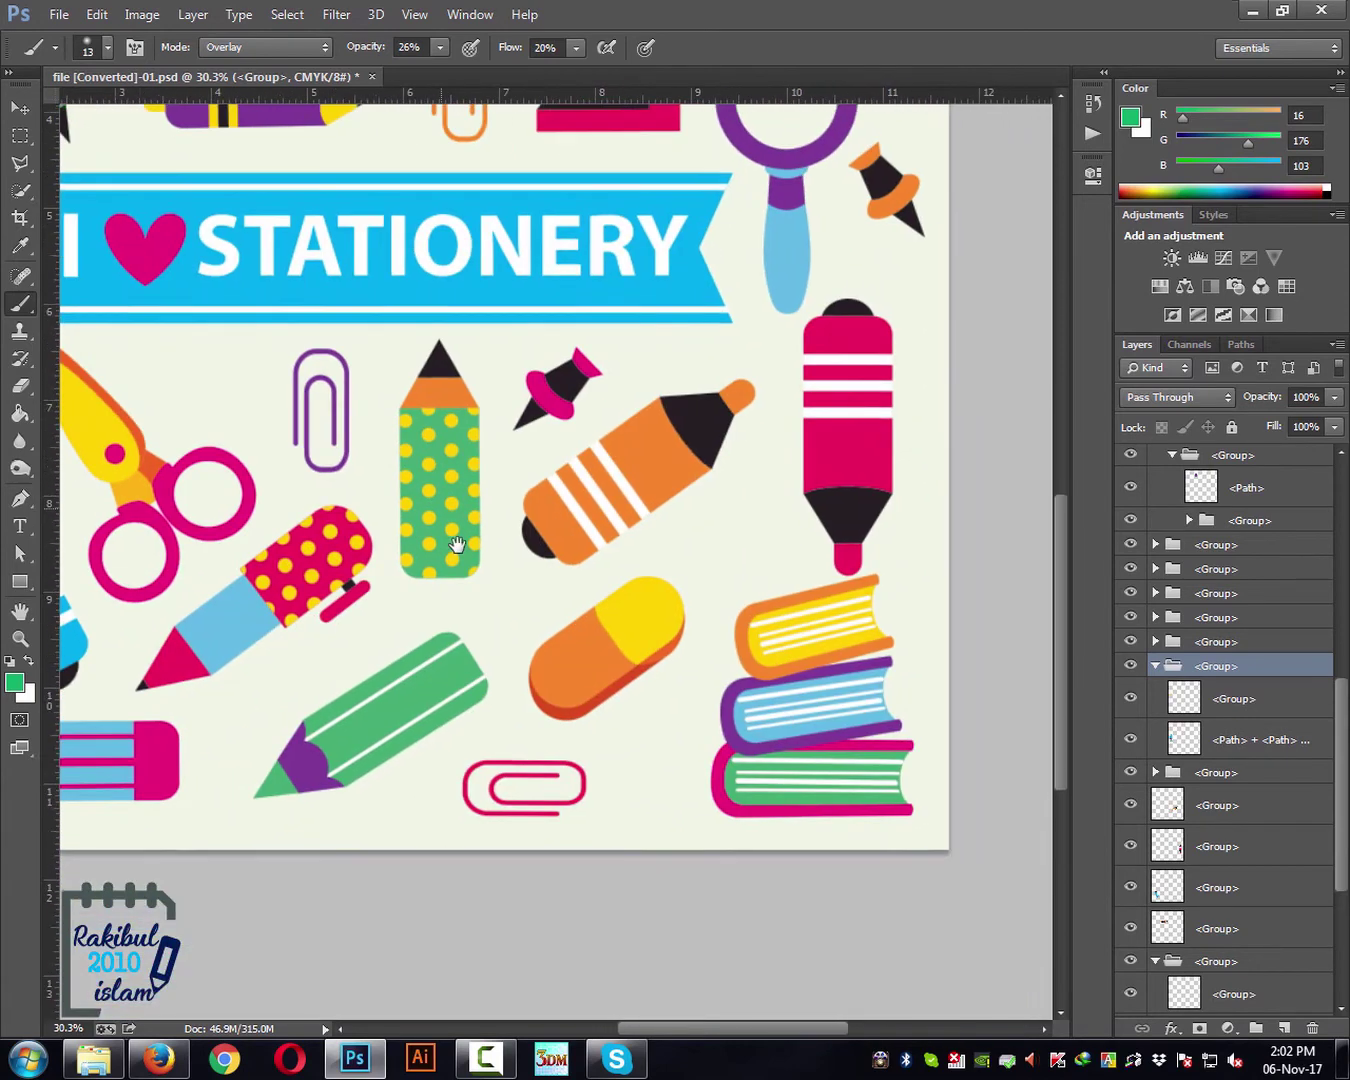
drag(386, 460, 525, 706)
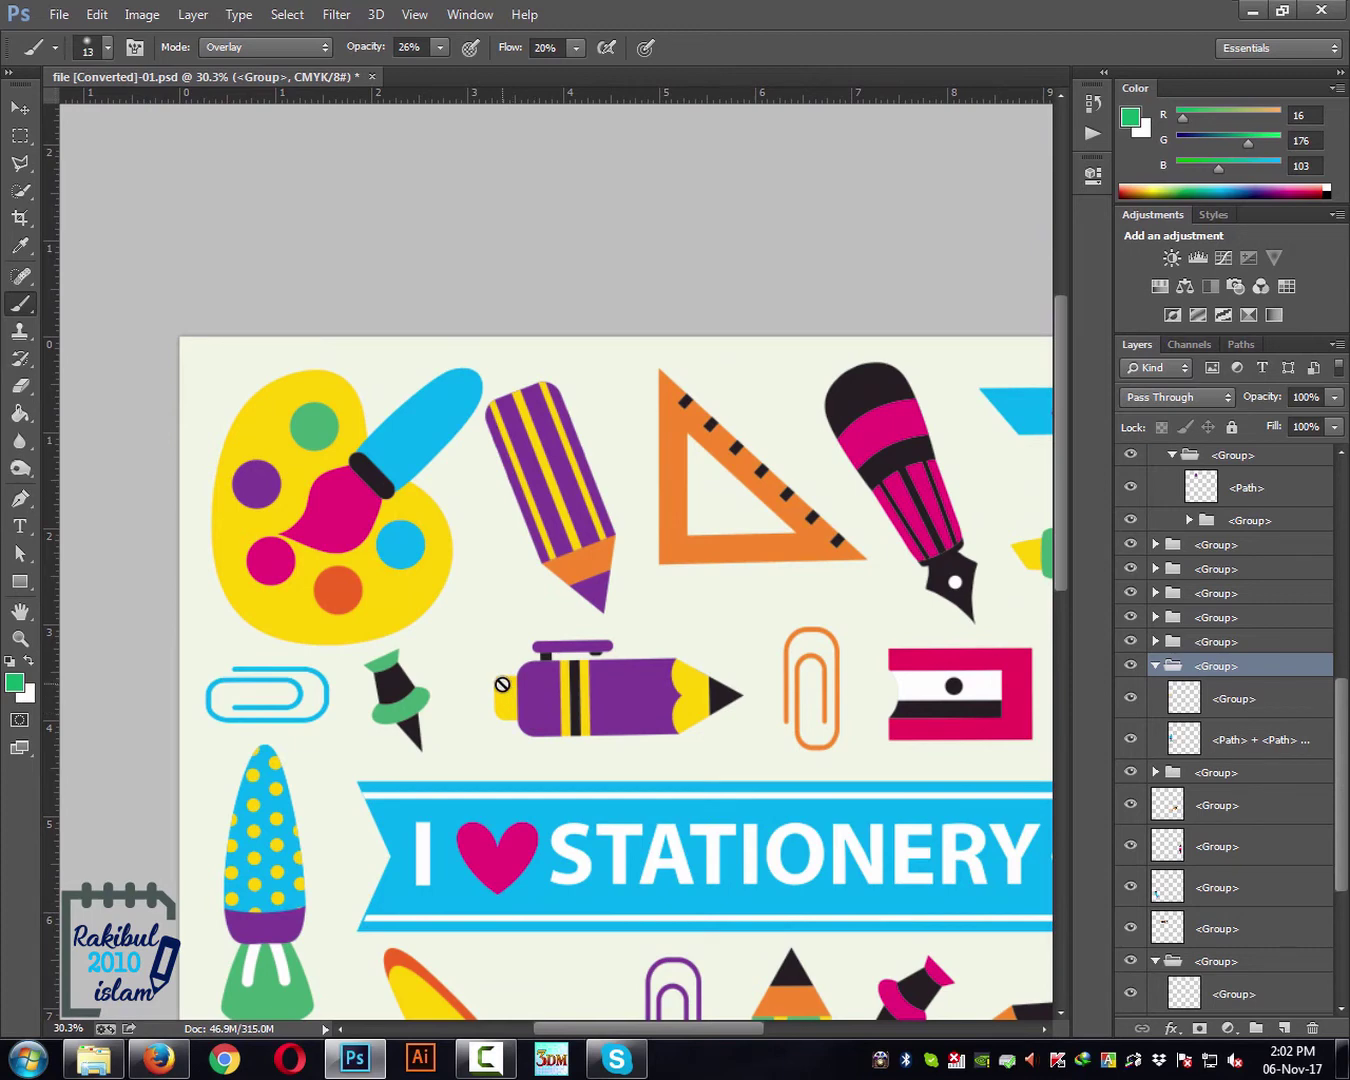
Step: With the Eyedropper active, pan across the banner to the upper-right area and fit the whole artwork in the window
click(36, 238)
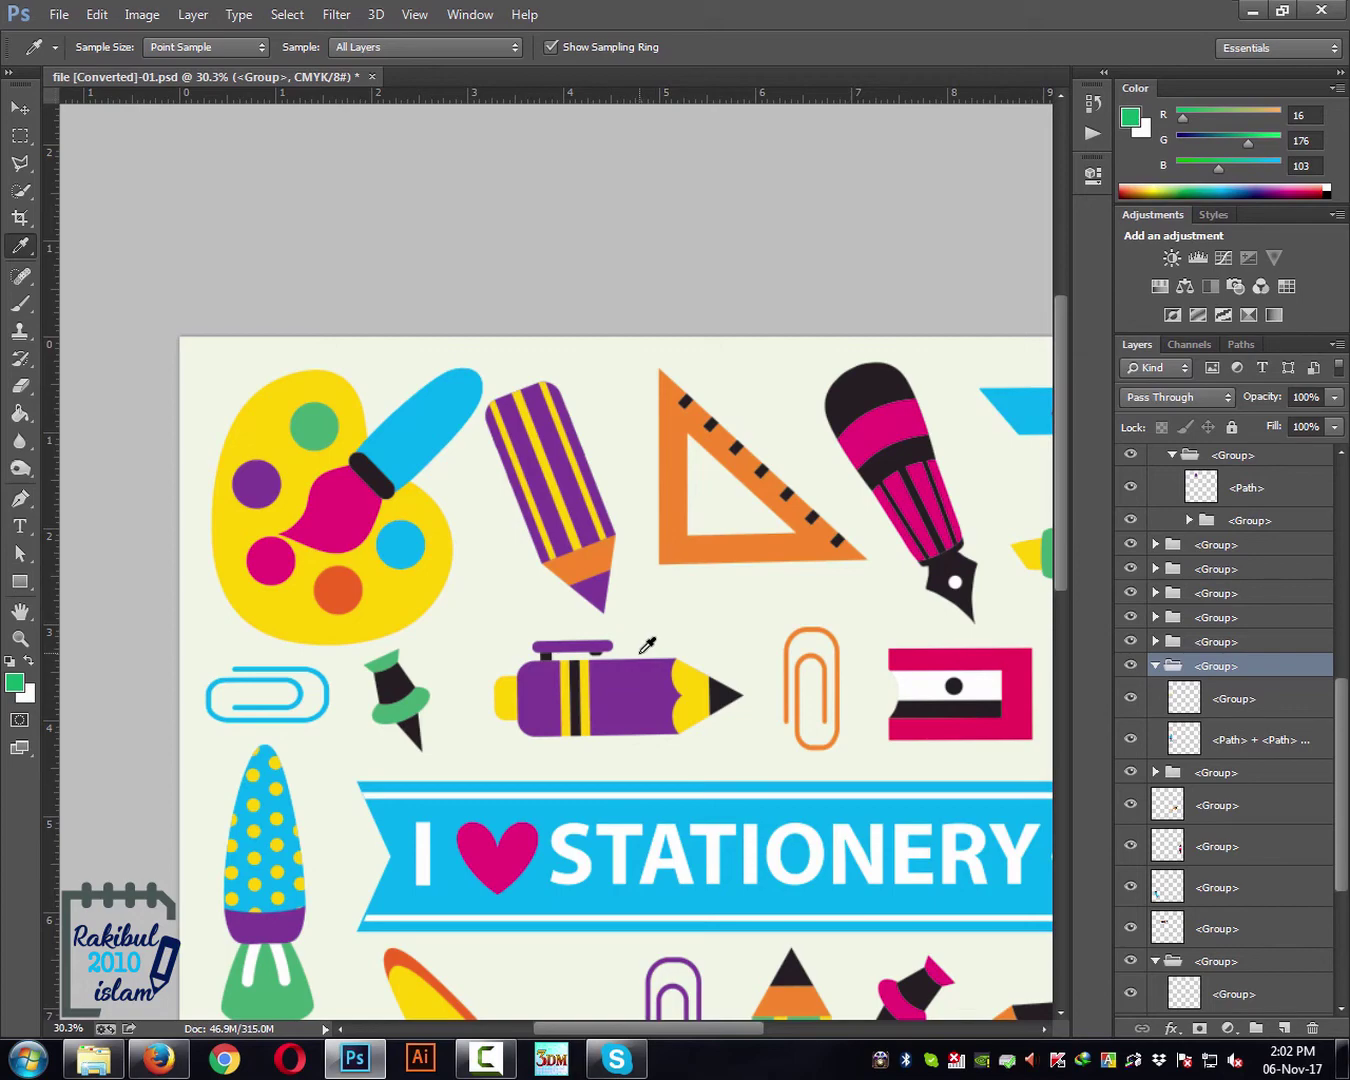
drag(717, 639, 589, 590)
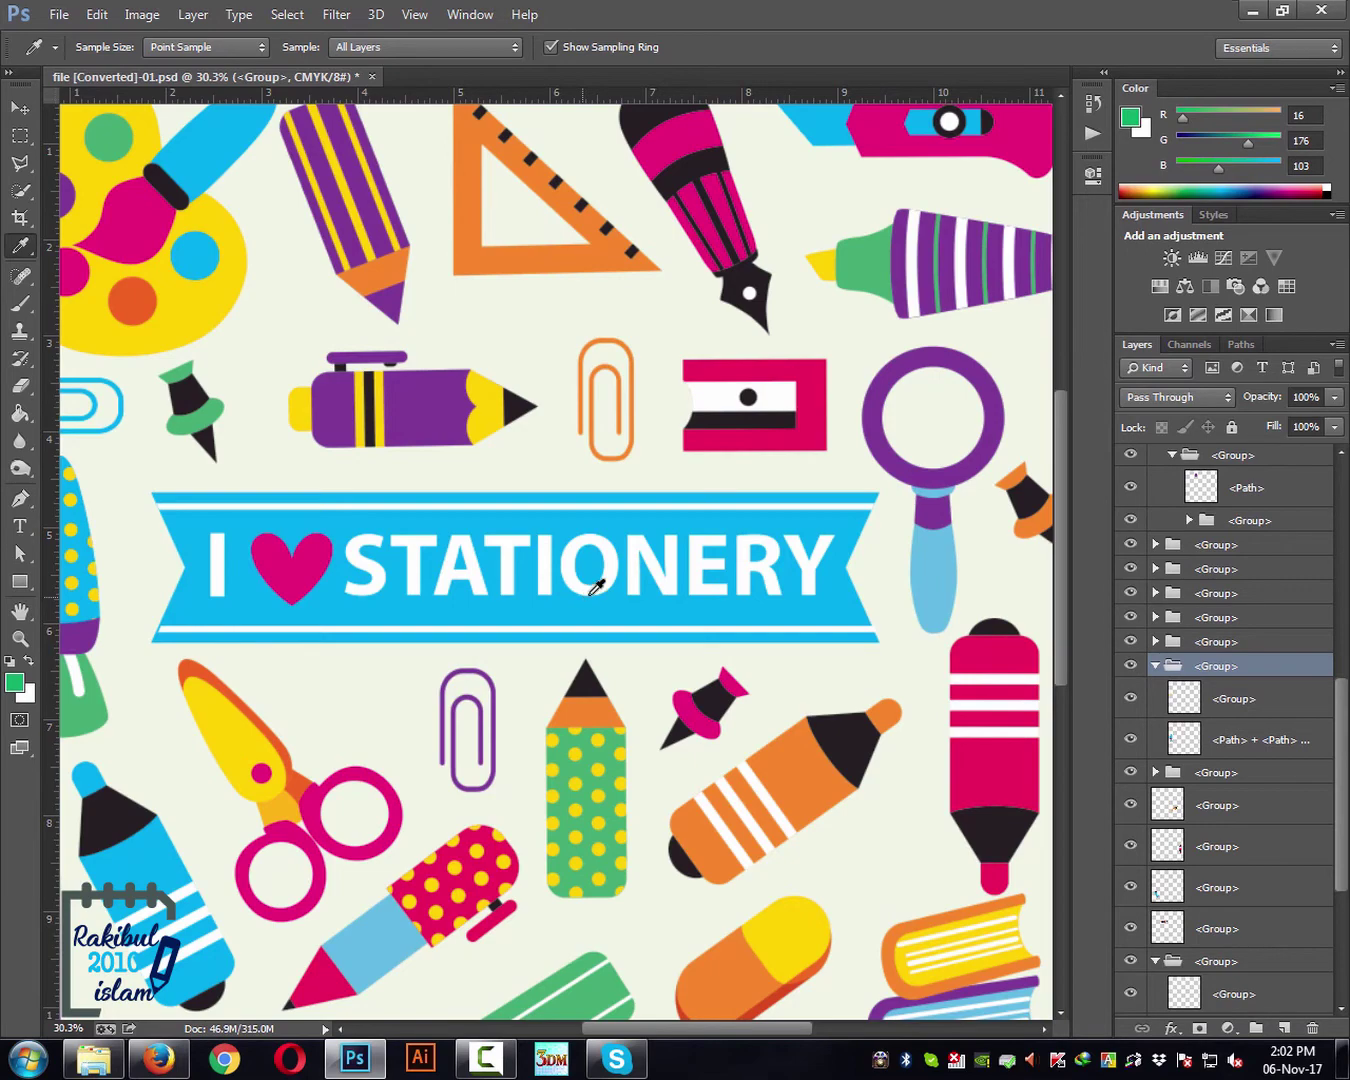
drag(651, 452, 557, 690)
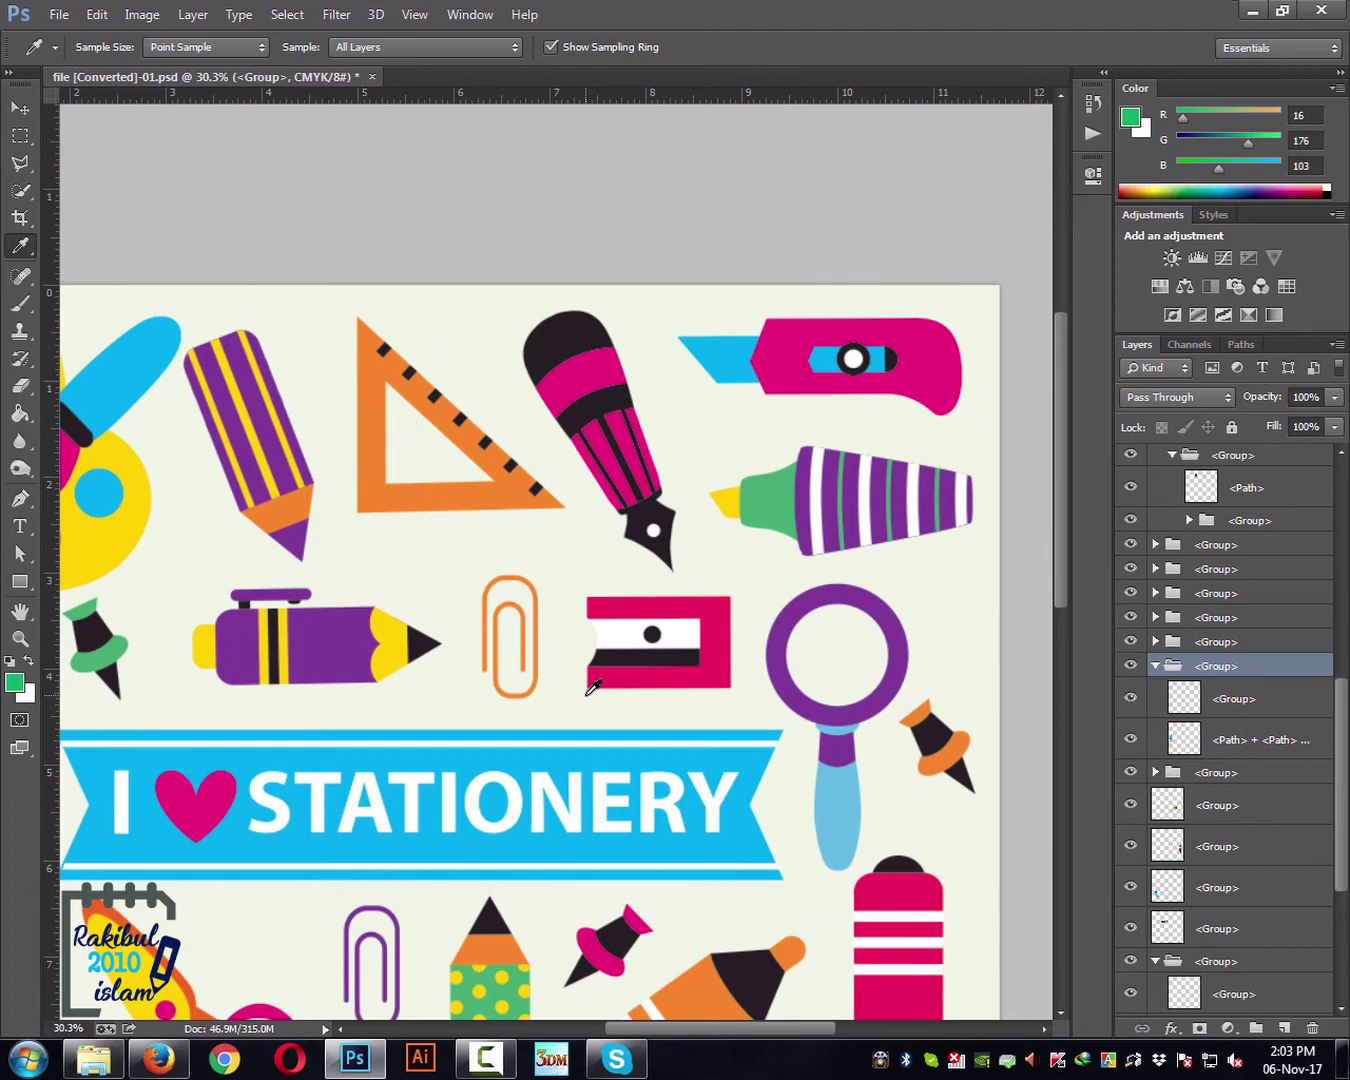
scroll(592, 687, down, 2)
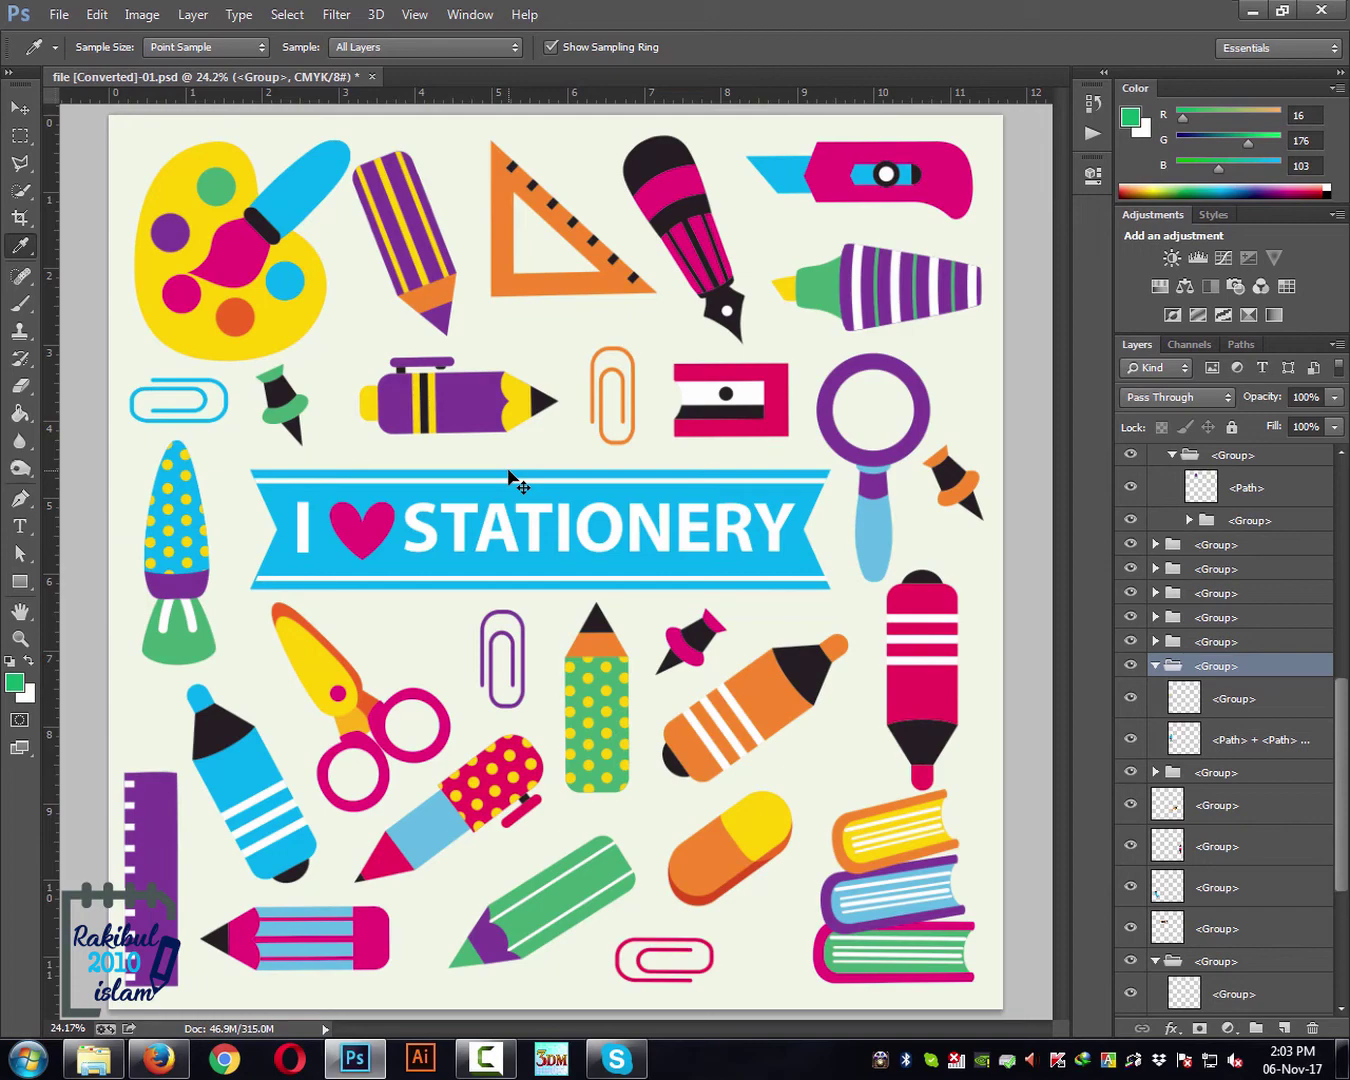
Step: Zoom to 25%, pan from the artwork's lower-right area to its upper-left corner, and fit it to the window again
scroll(509, 475, up, 1)
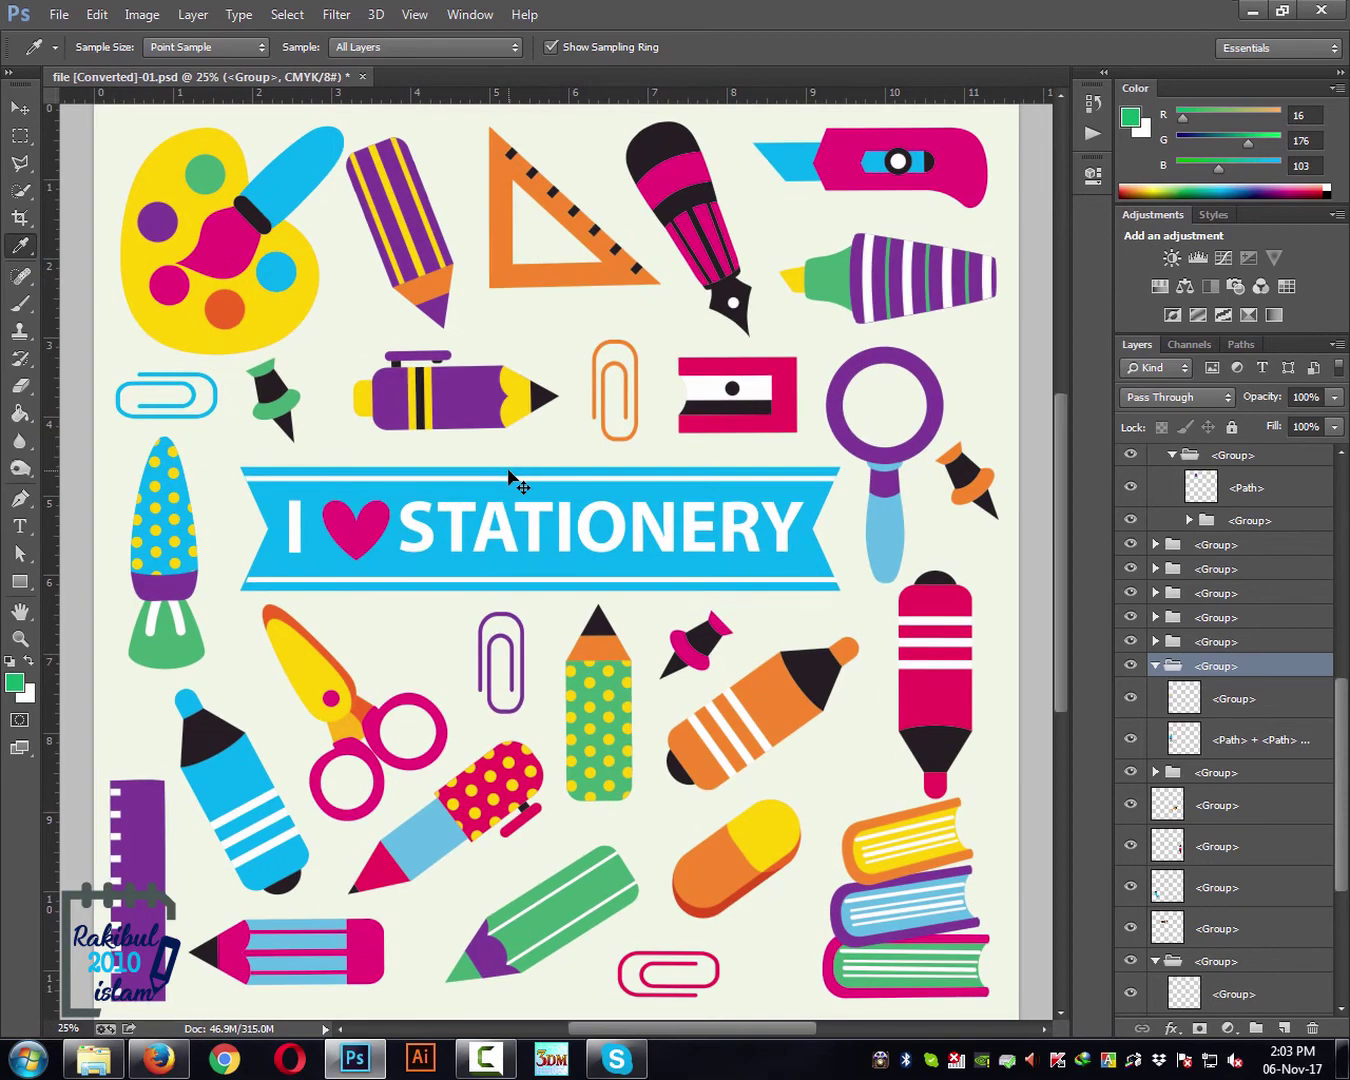
drag(508, 474, 588, 580)
scroll(540, 578, down, 5)
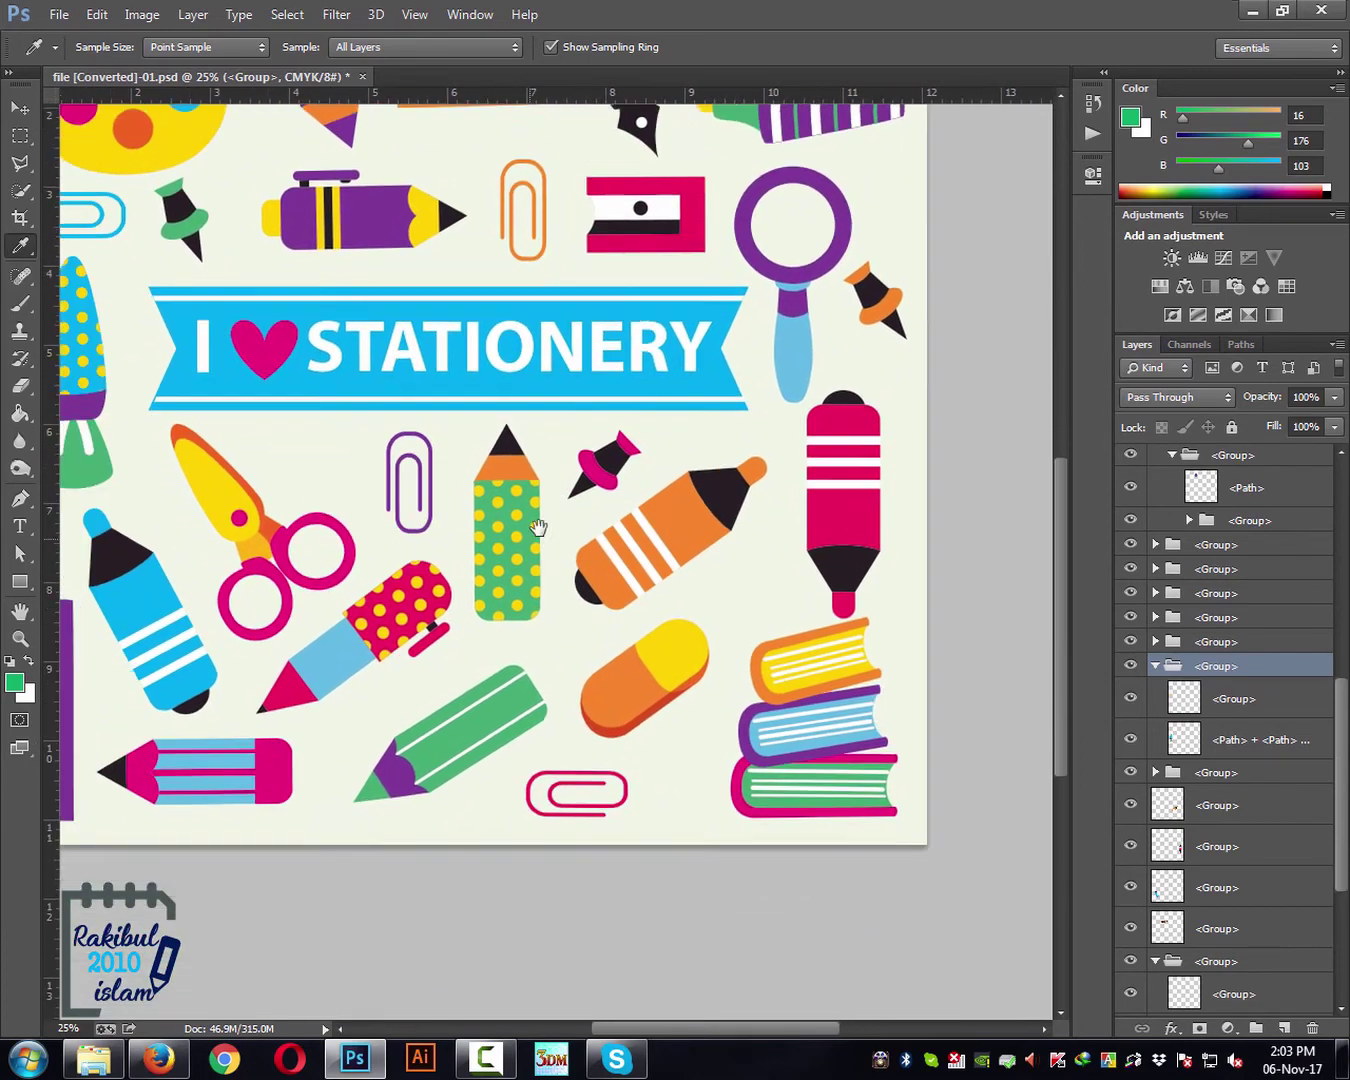
drag(483, 578, 956, 588)
scroll(590, 511, up, 5)
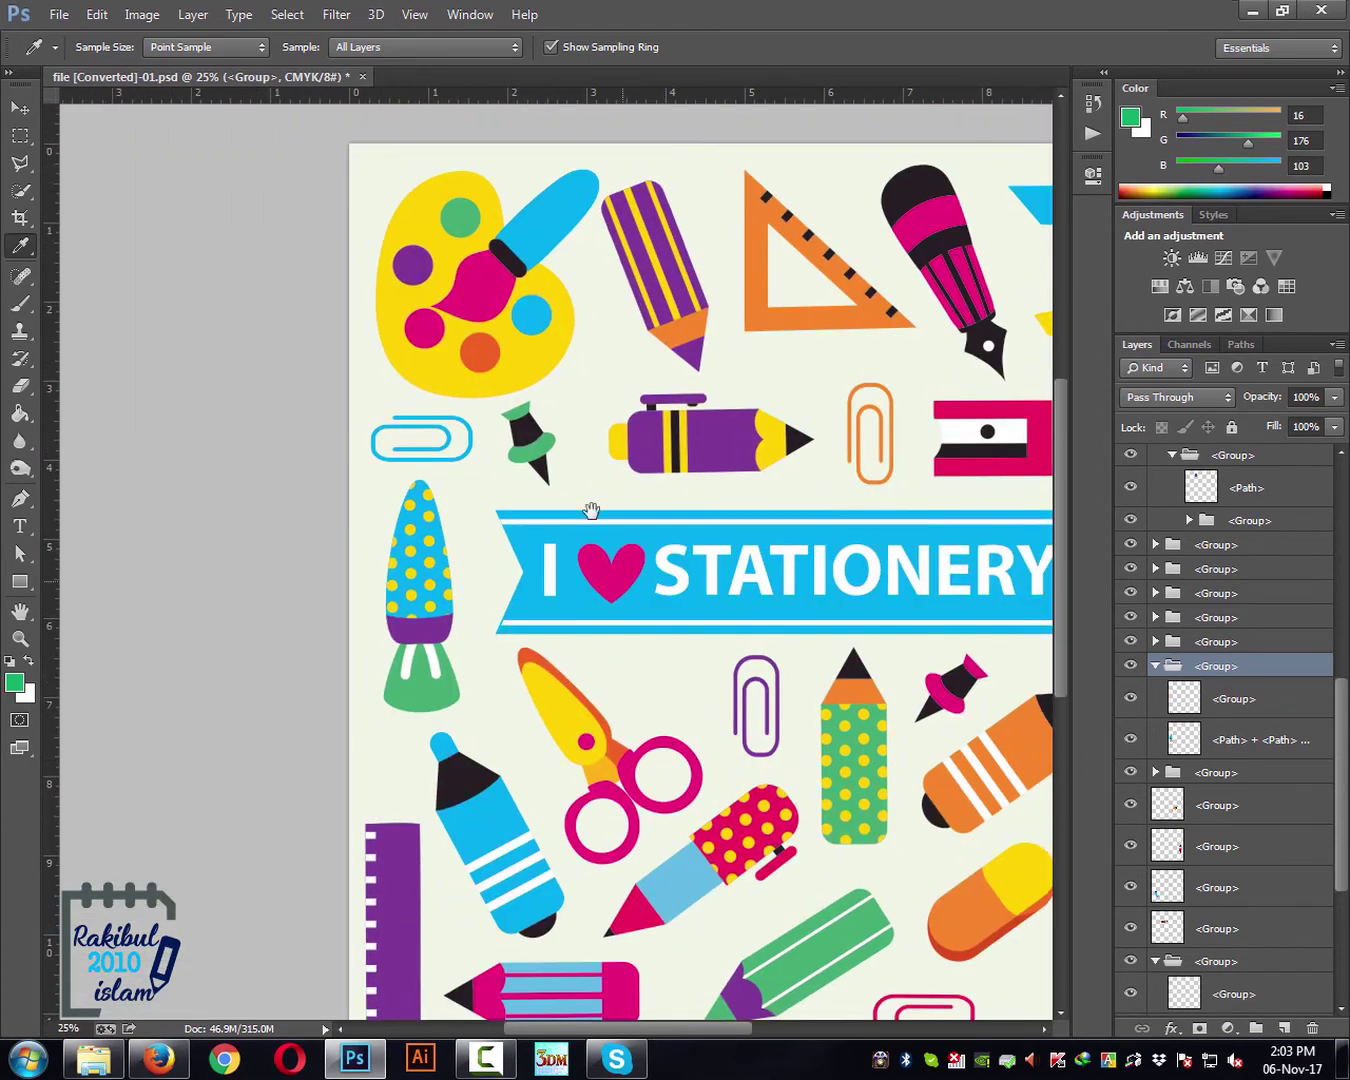
drag(557, 609, 568, 668)
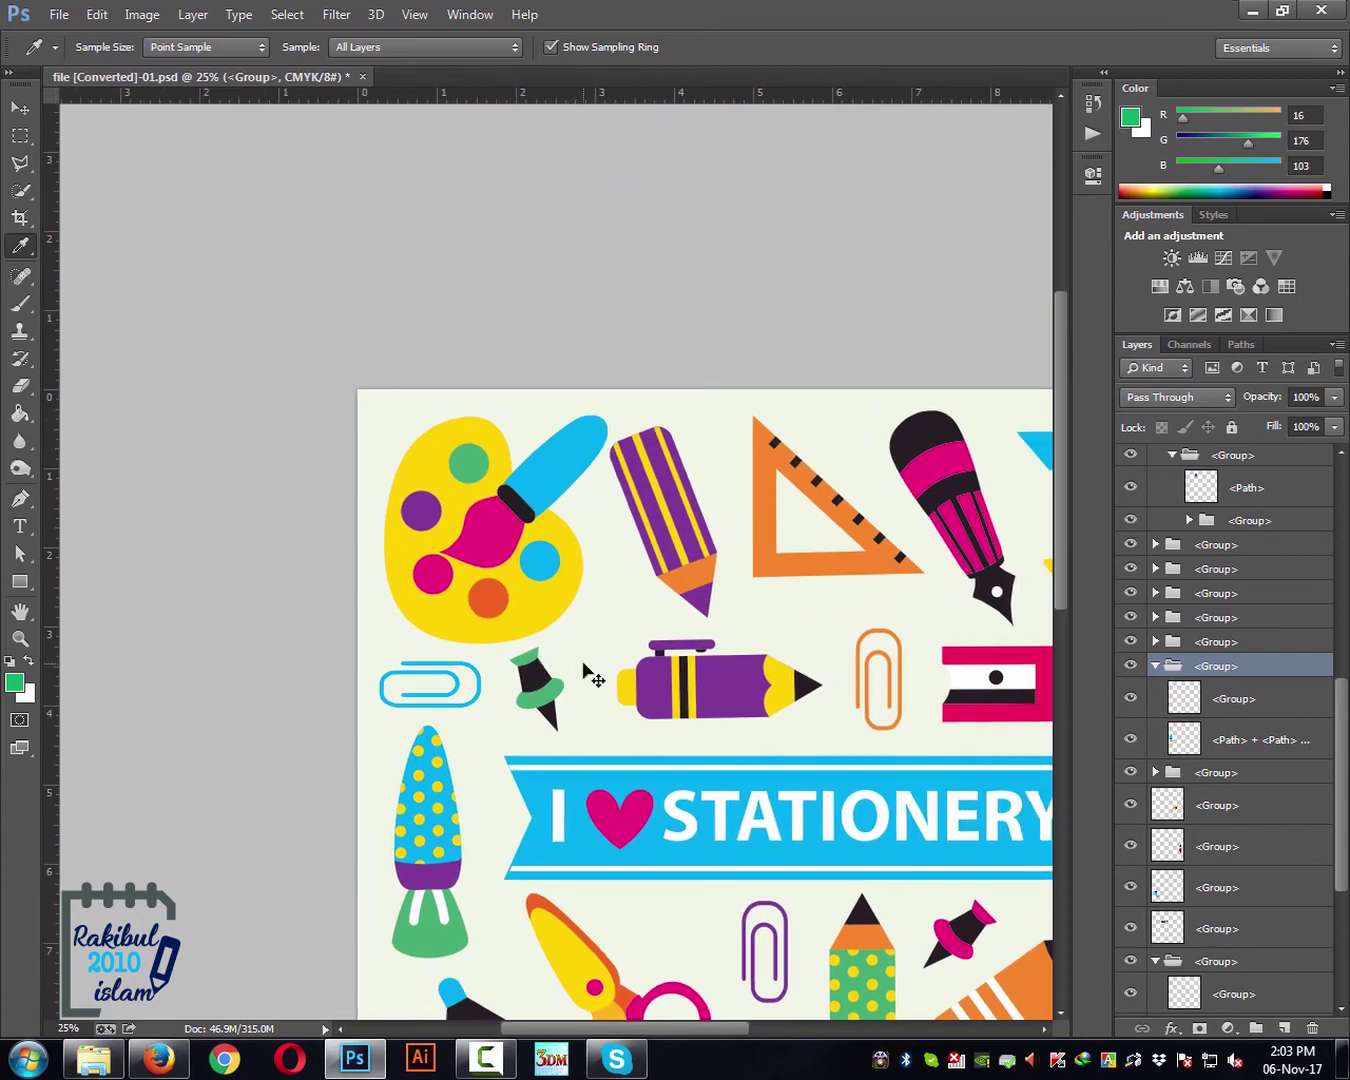
key(ctrl+0)
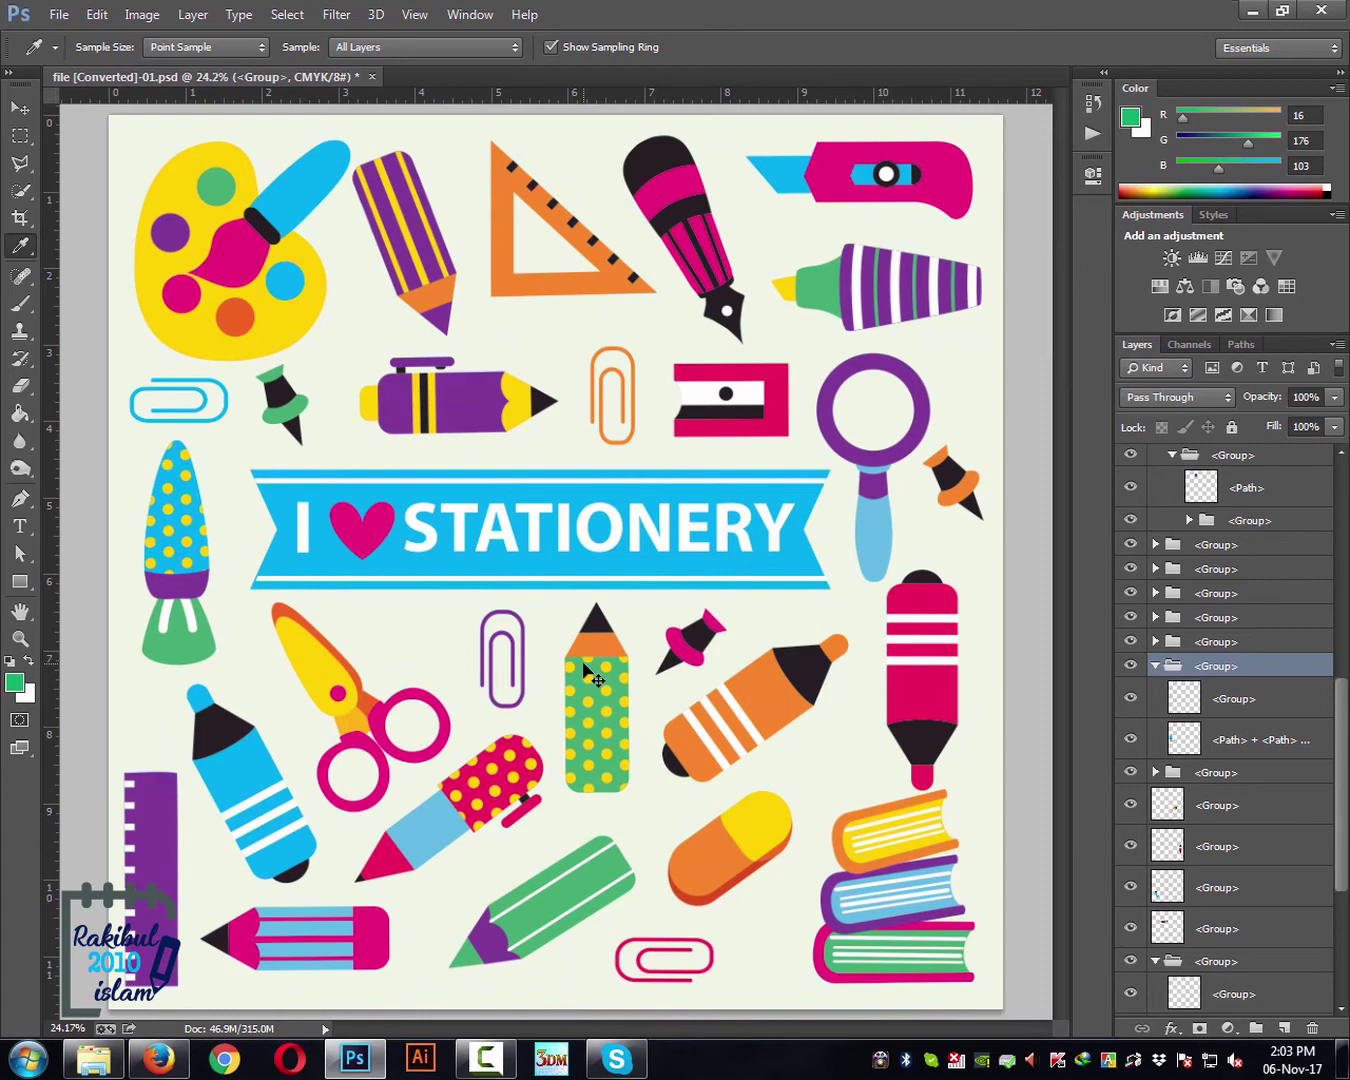
Step: Rotate the canvas view clockwise to 31° with the Rotate View tool
click(22, 621)
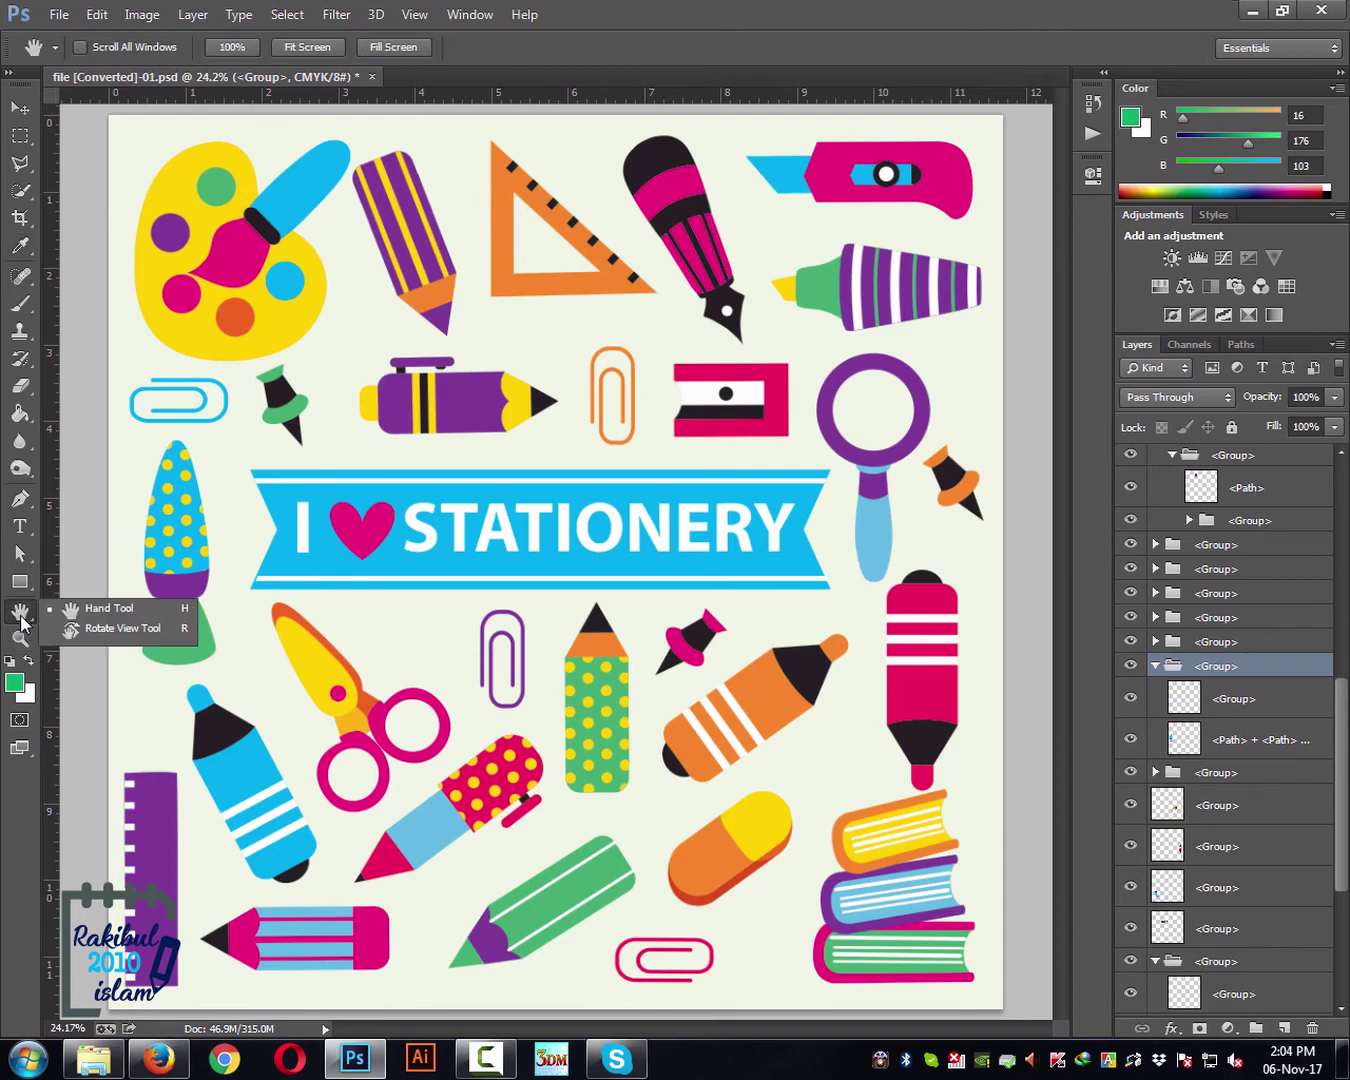
click(111, 632)
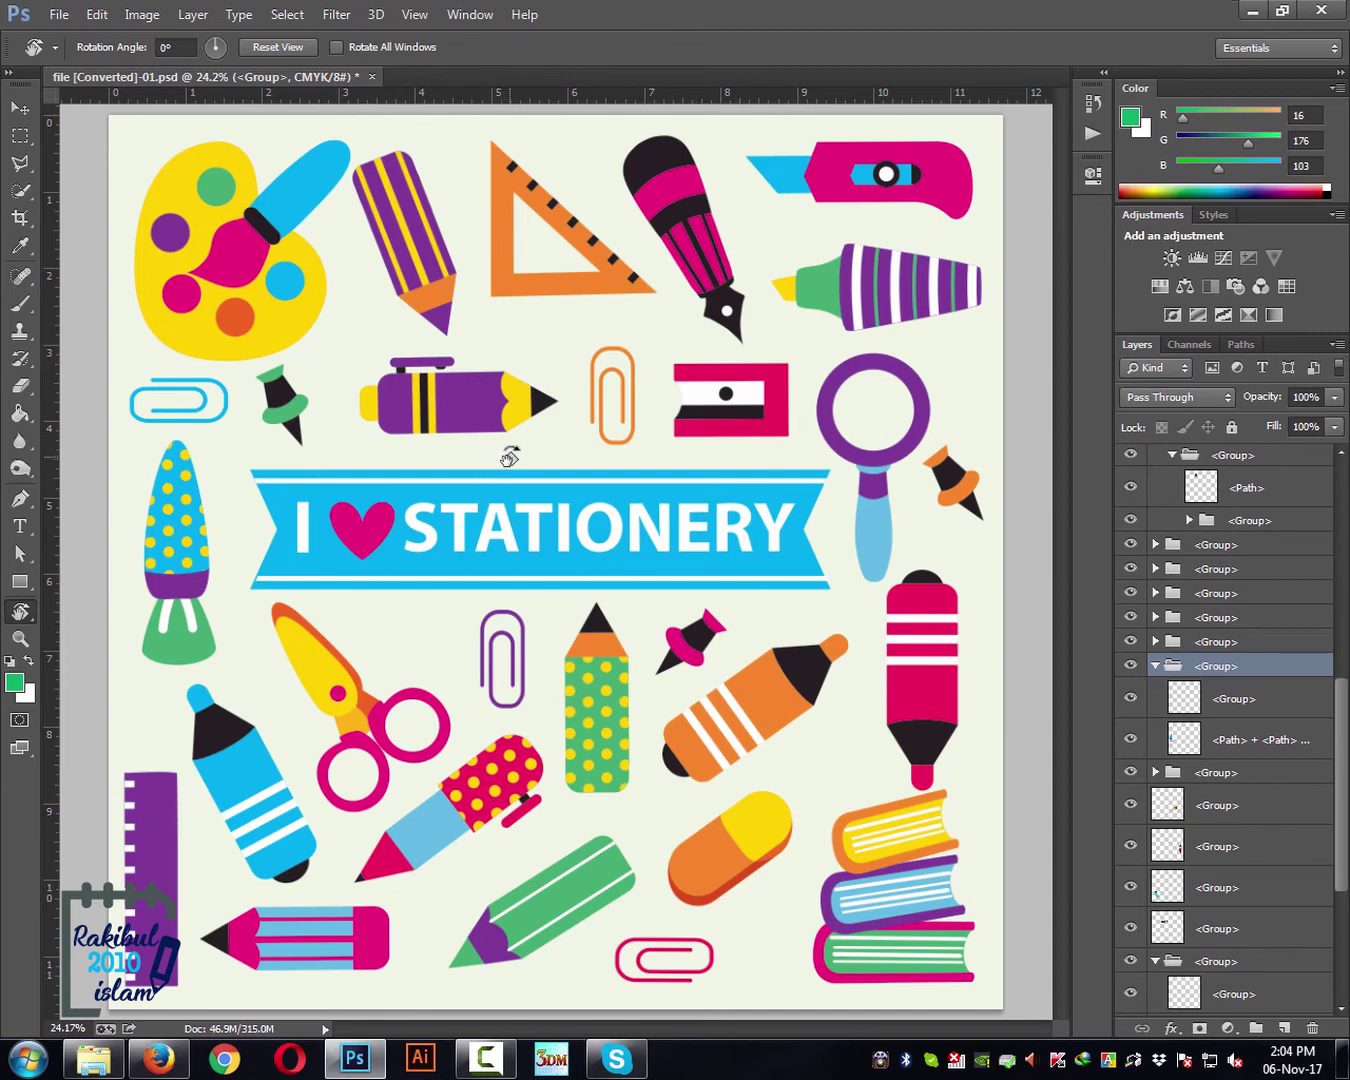
drag(511, 457, 576, 412)
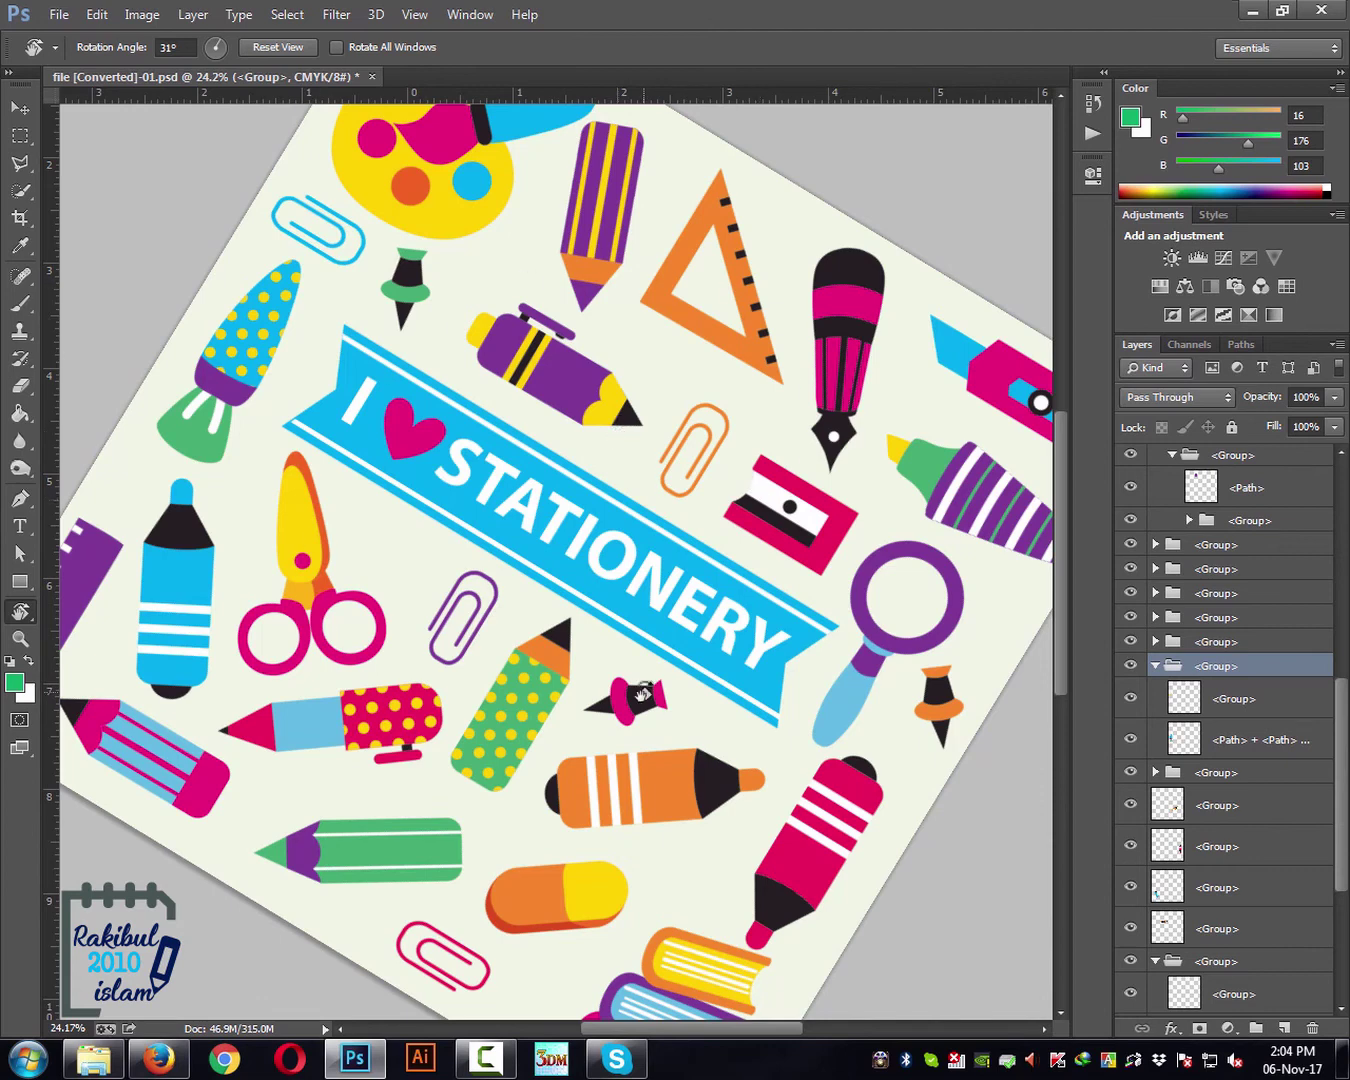
Step: Undo the last document edit and rotate the canvas view back to 0°
key(ctrl+z)
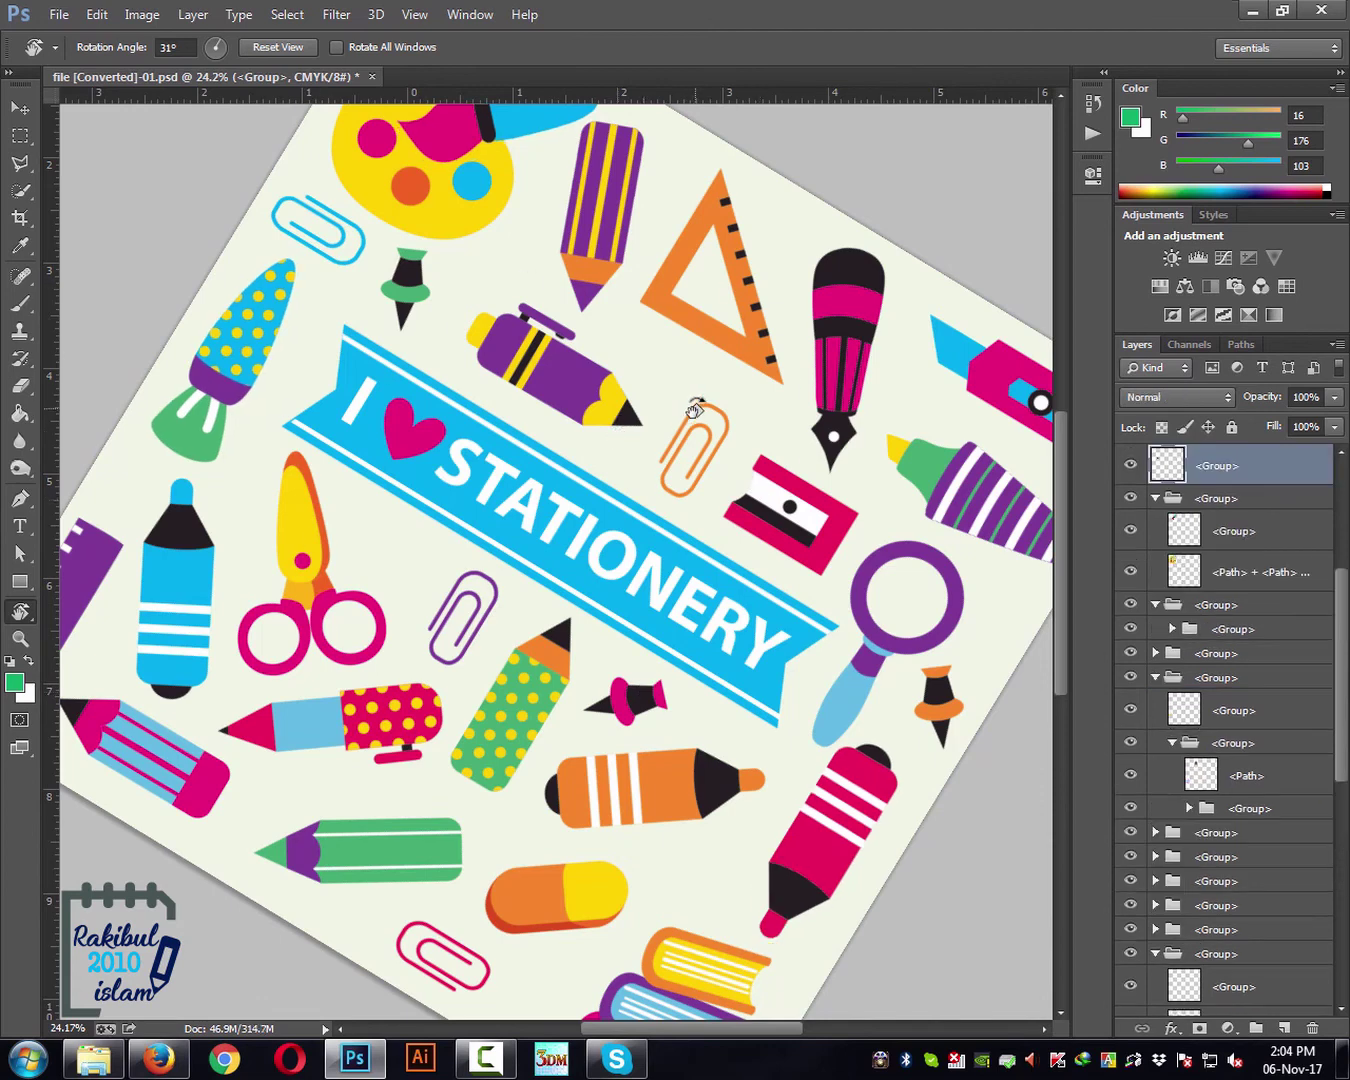
drag(695, 408, 600, 346)
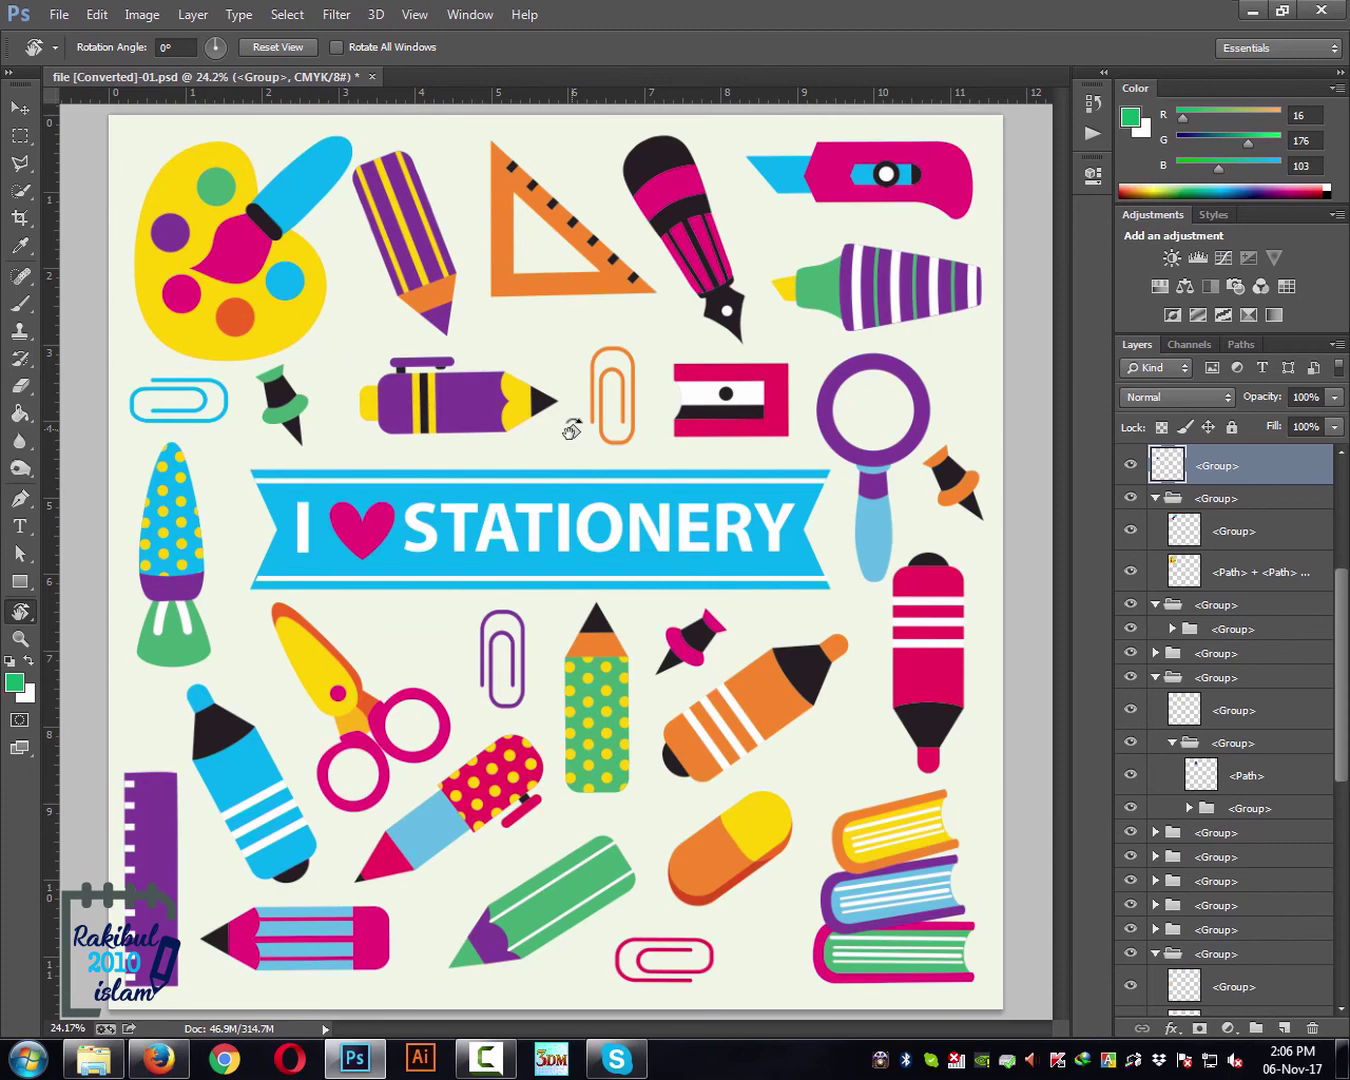
Step: Rotate the canvas view to 90° and back to 0°, finishing with the Move tool active
drag(571, 430, 767, 569)
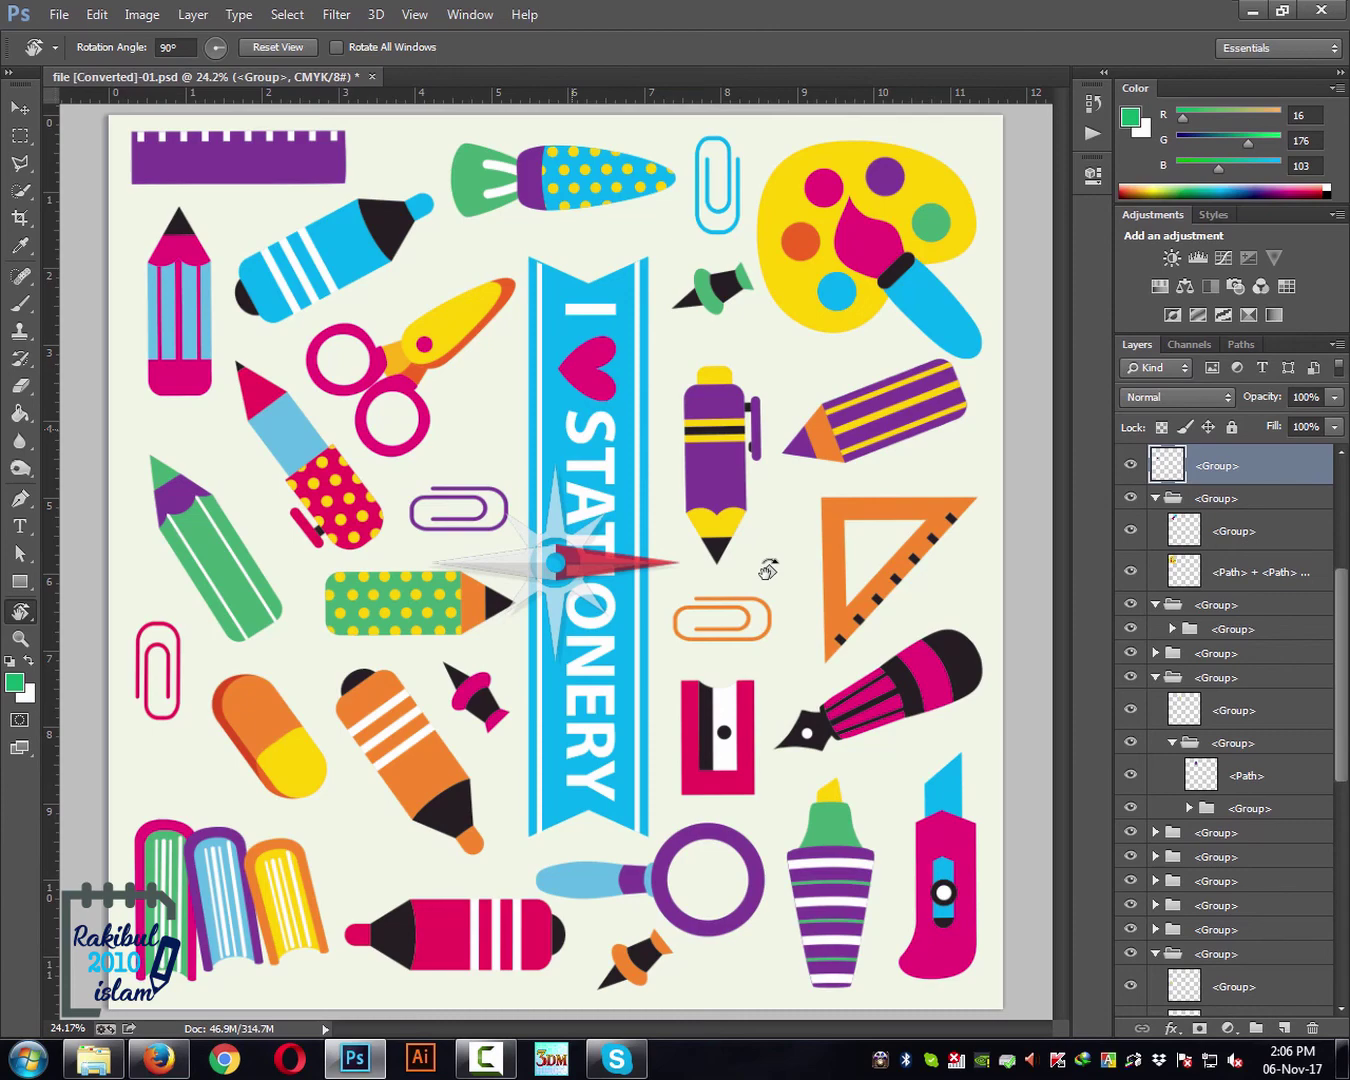
drag(766, 568, 768, 601)
drag(767, 600, 570, 351)
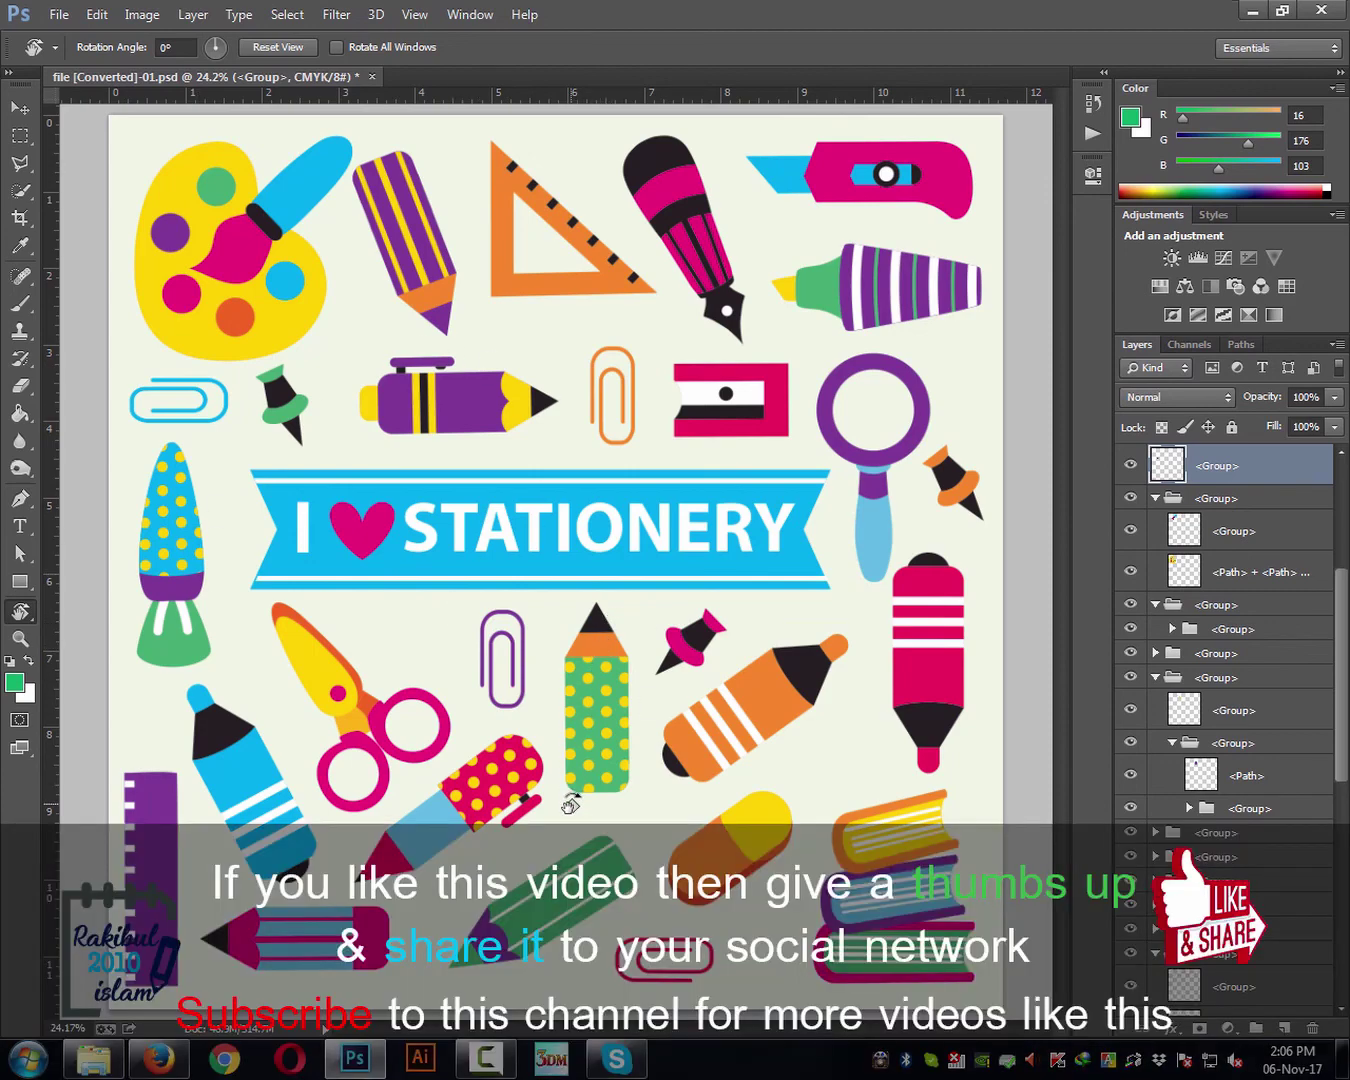
key(v)
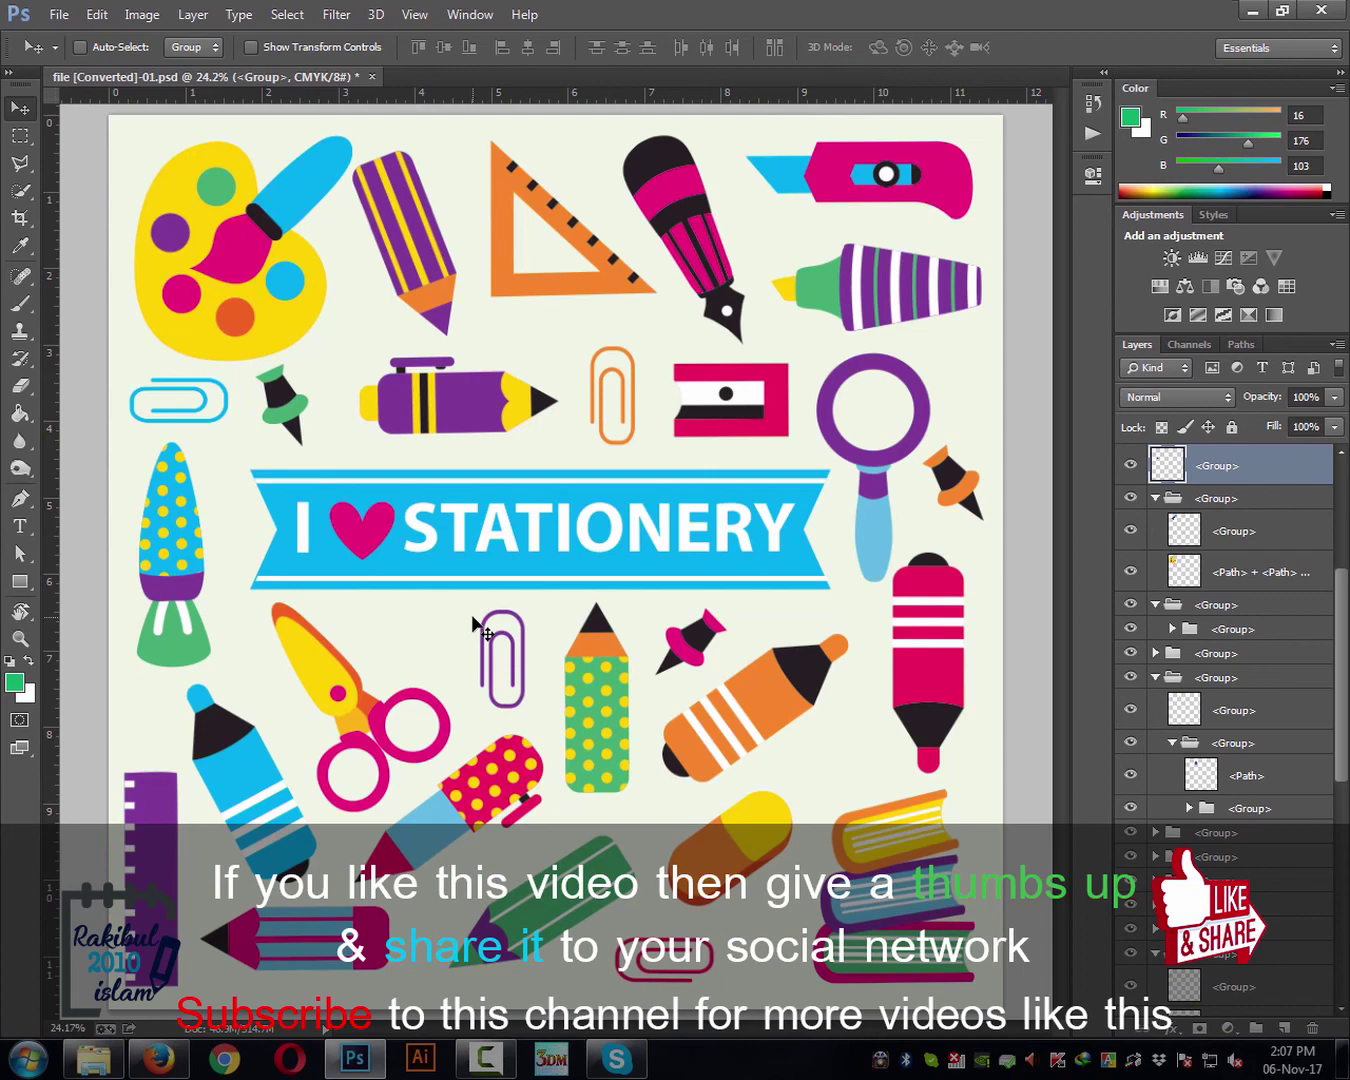